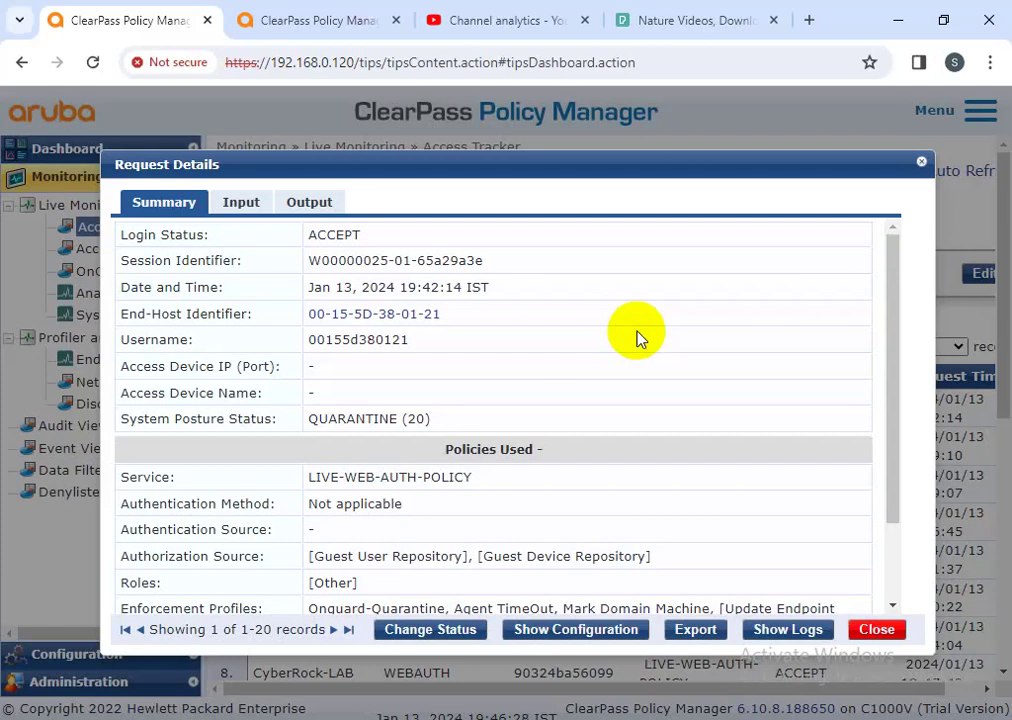
Step: Review the posture status, service and enforcement profiles in the access request's summary, and close the request details
scroll(659, 347, "down", 2)
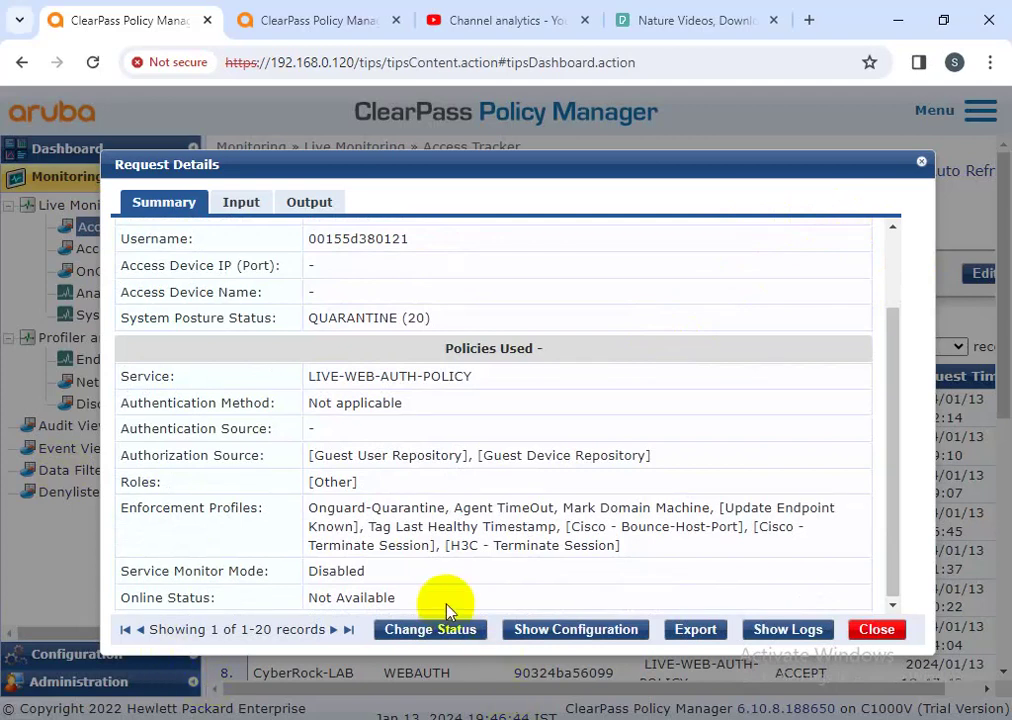
left_click(868, 636)
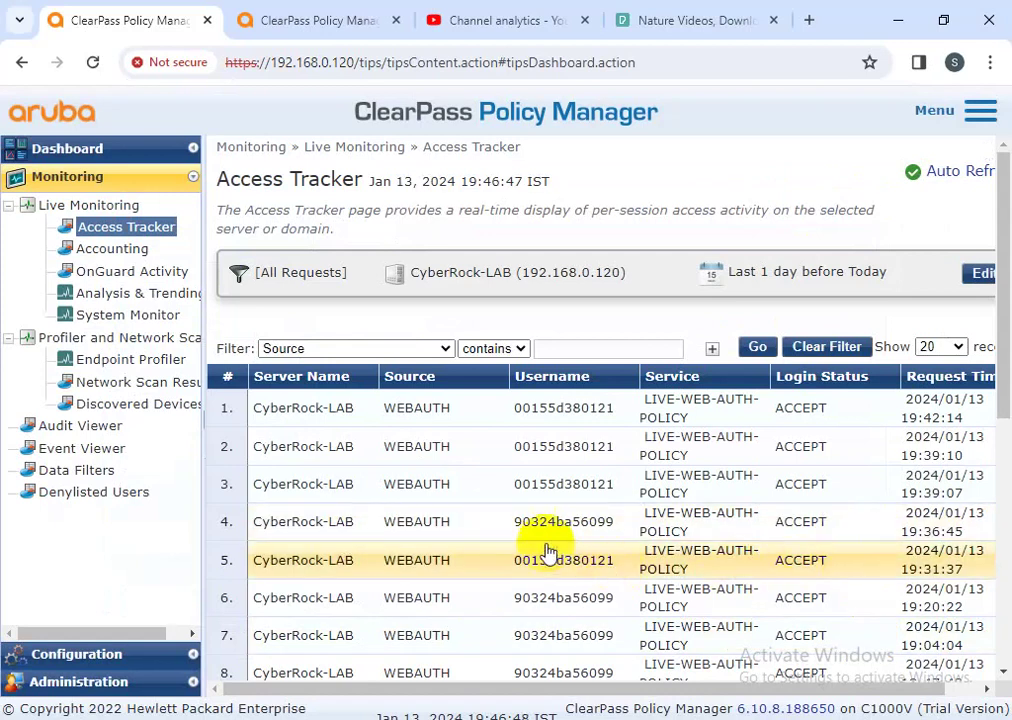
Step: Find LIVE-WEB-AUTH-POLICY in the list of configured services and open it
left_click(76, 654)
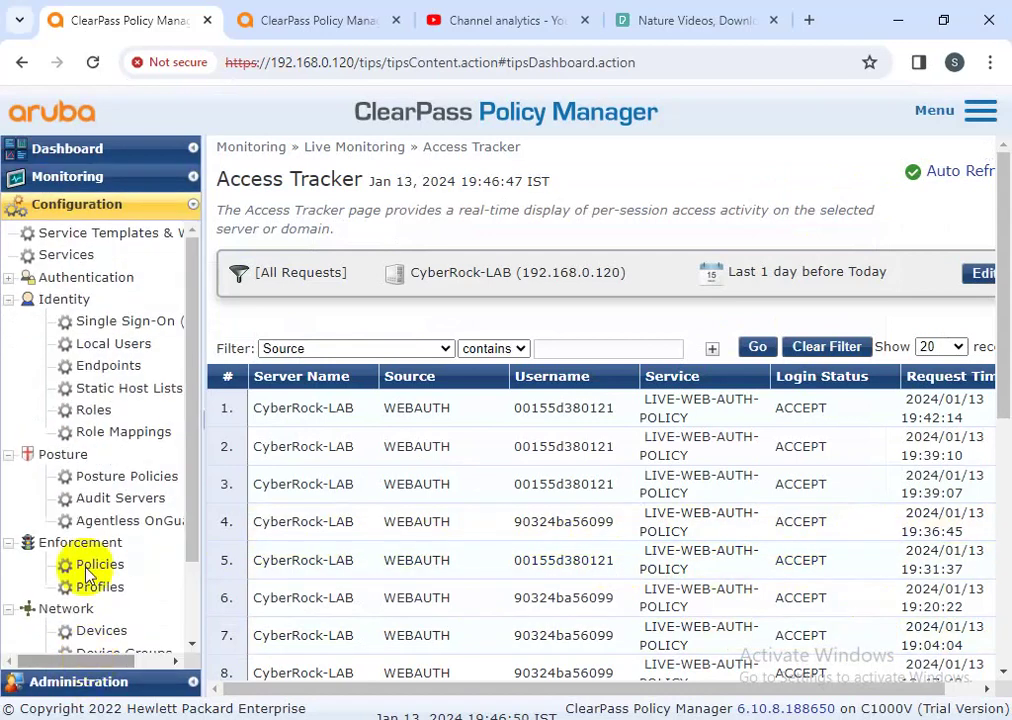
left_click(76, 276)
left_click(70, 256)
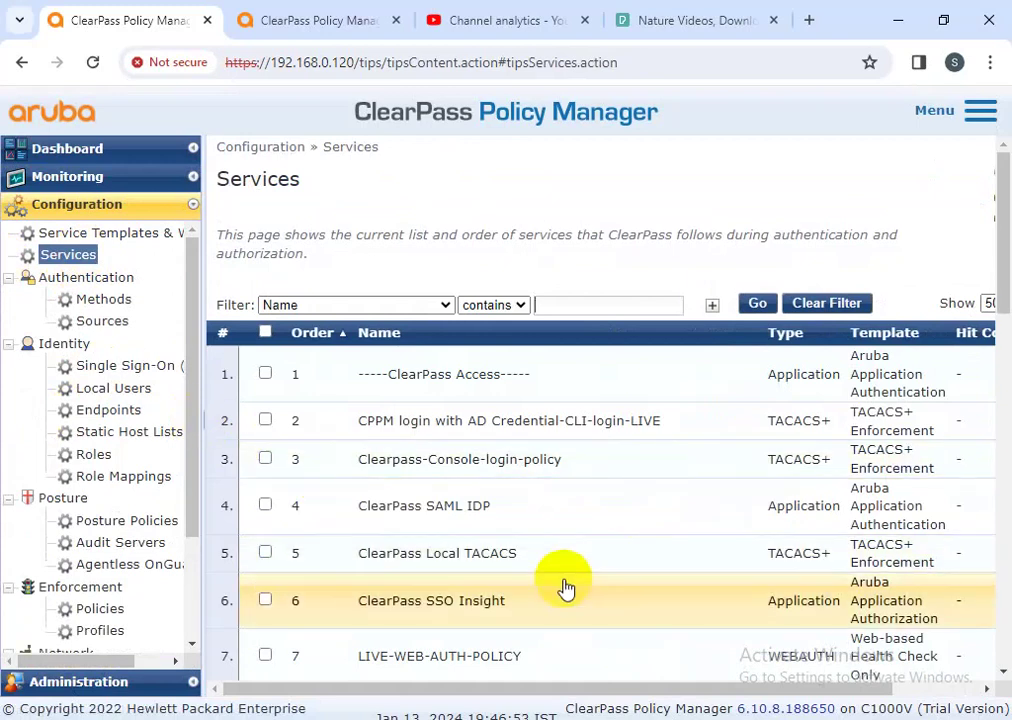
scroll(565, 590, "down", 2)
scroll(565, 588, "down", 1)
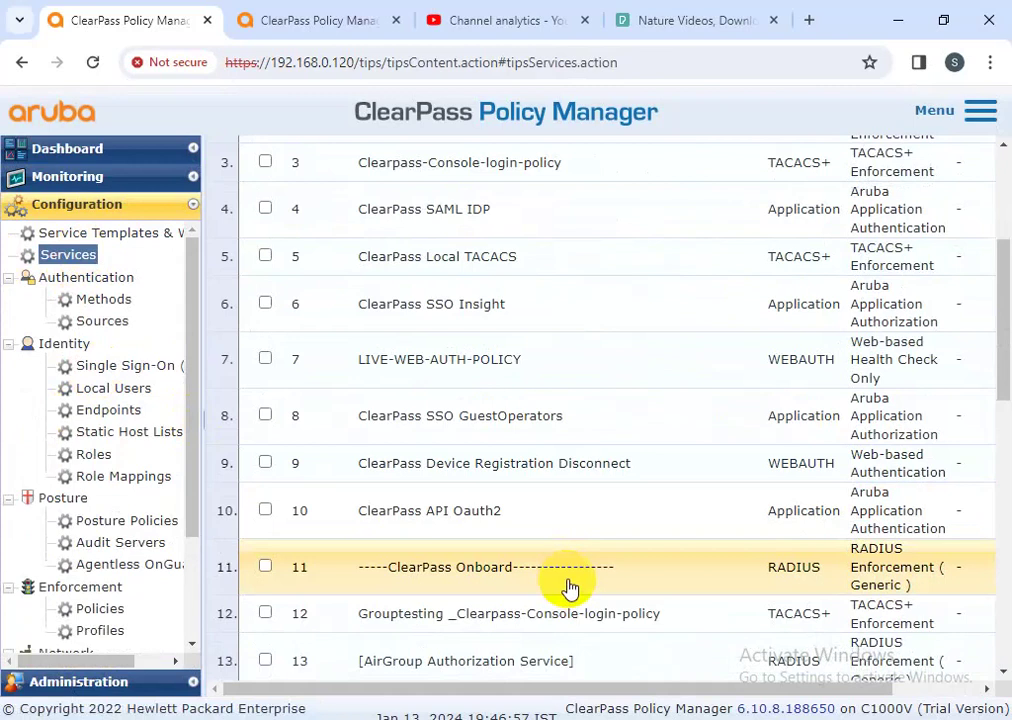
scroll(562, 547, "up", 3)
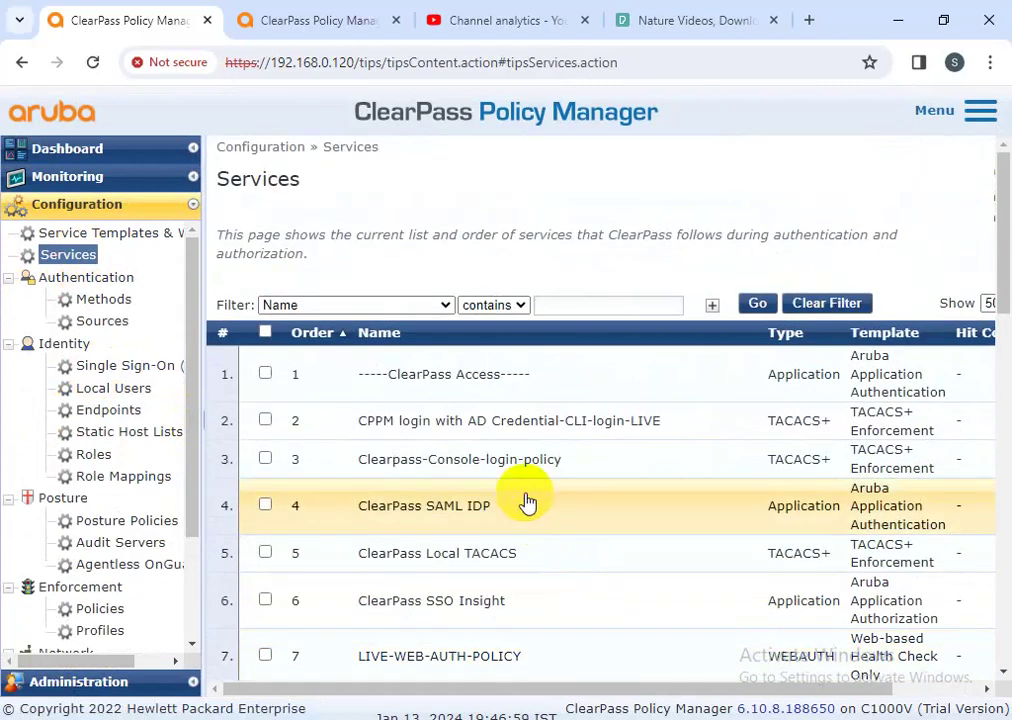
scroll(527, 488, "down", 1)
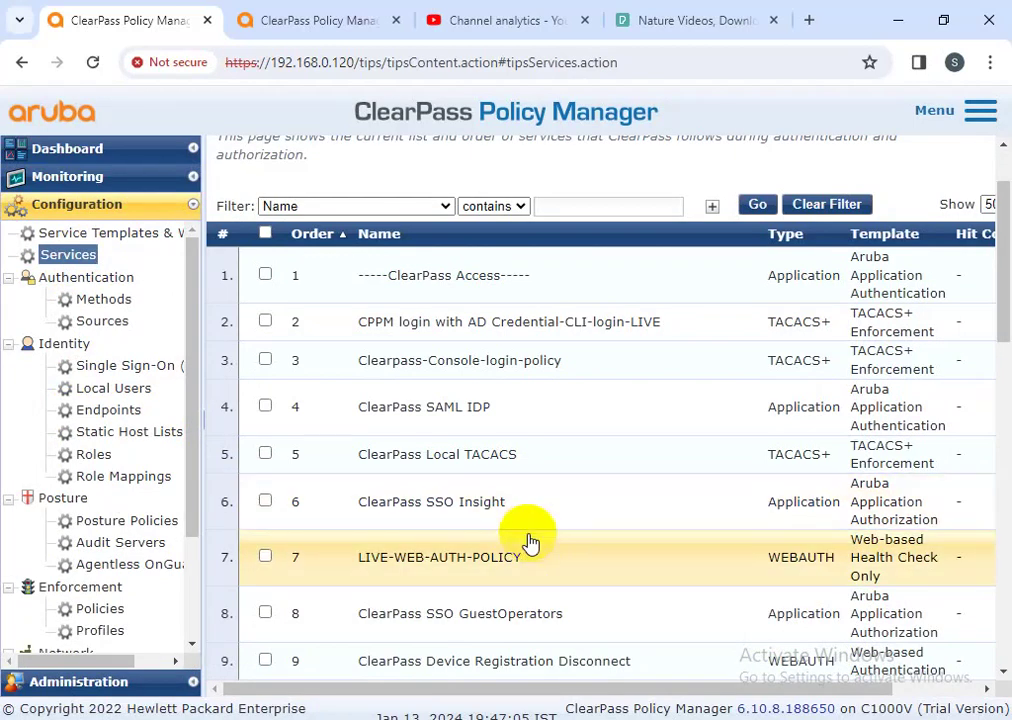
scroll(530, 542, "up", 1)
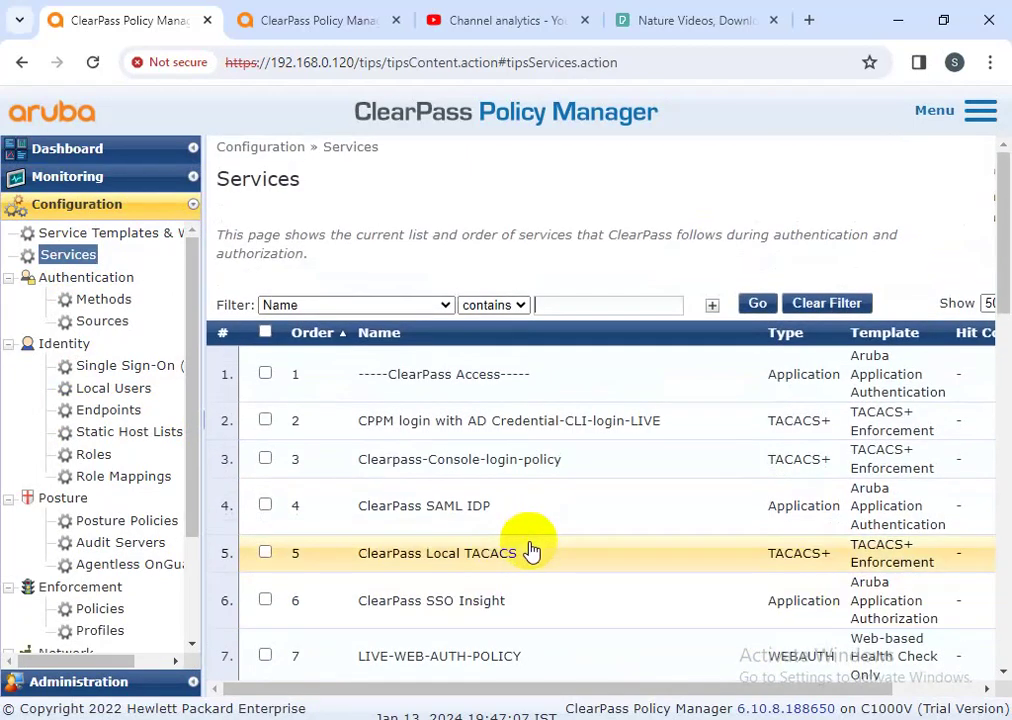
scroll(535, 557, "down", 1)
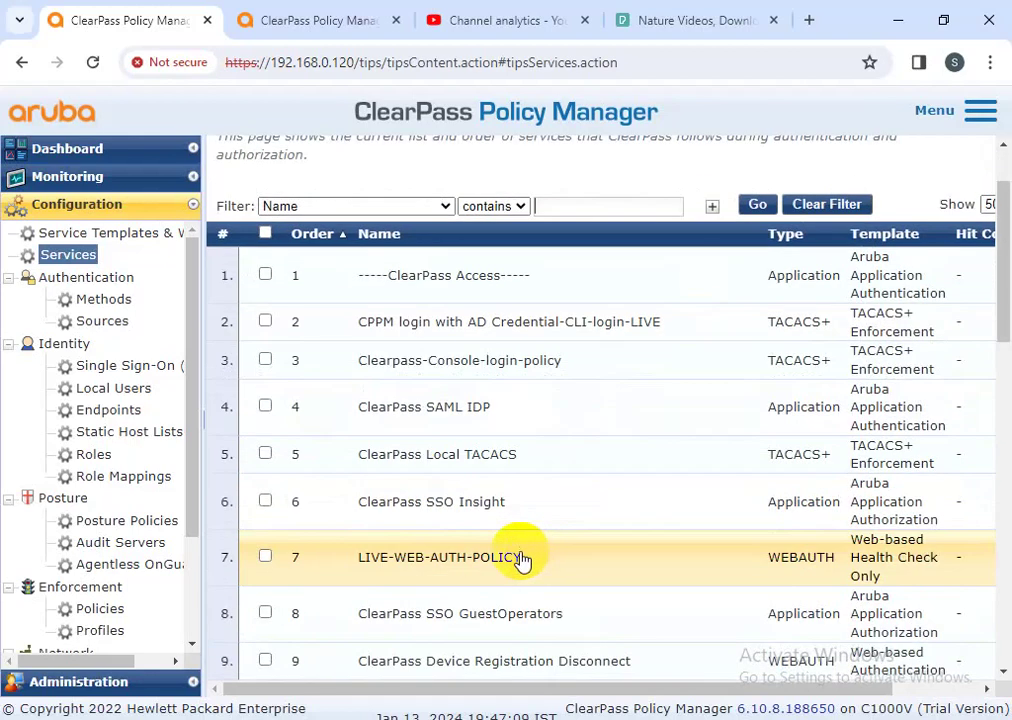
left_click(518, 561)
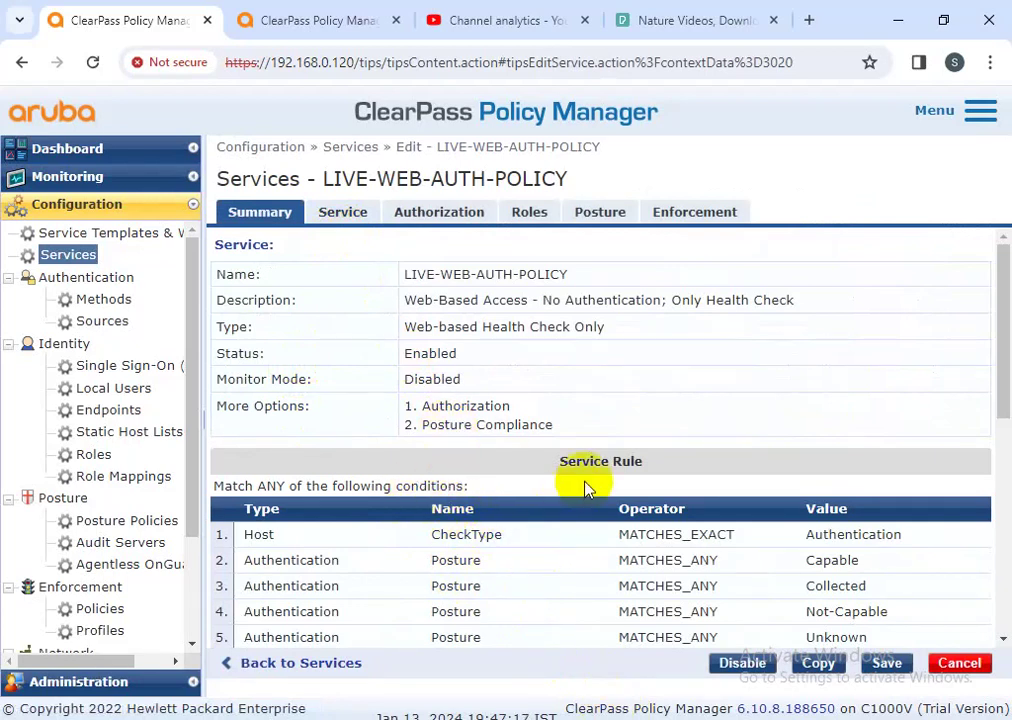
Step: Examine the service summary, including the name, description, service rules, authorization, posture and enforcement sections
scroll(585, 487, "down", 2)
scroll(583, 492, "up", 2)
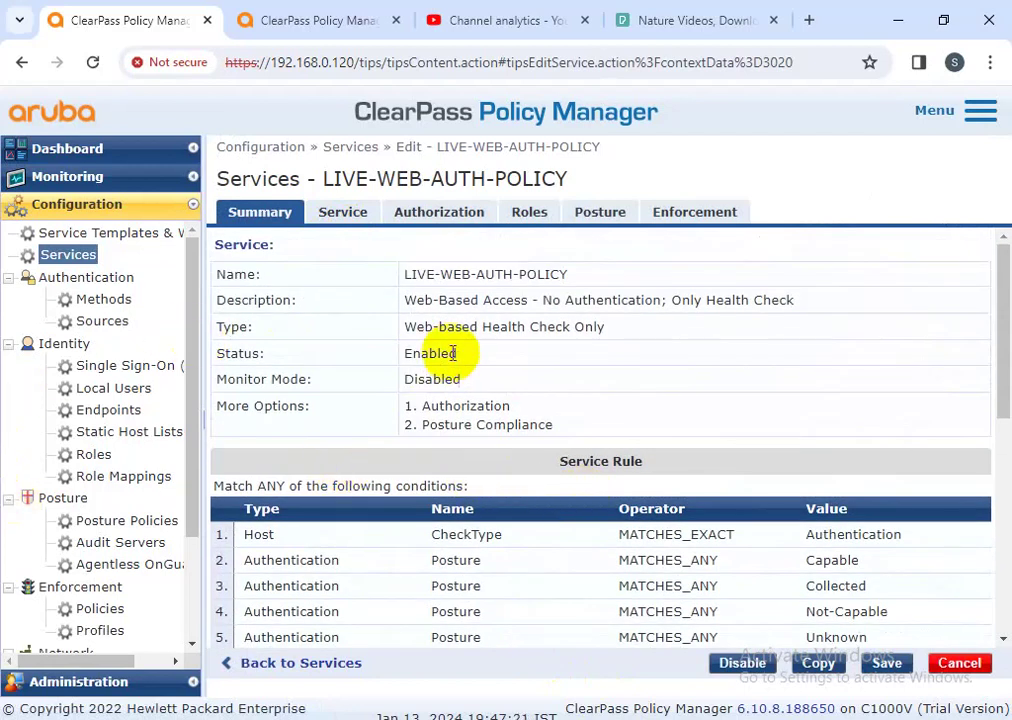
left_click_drag(402, 273, 582, 280)
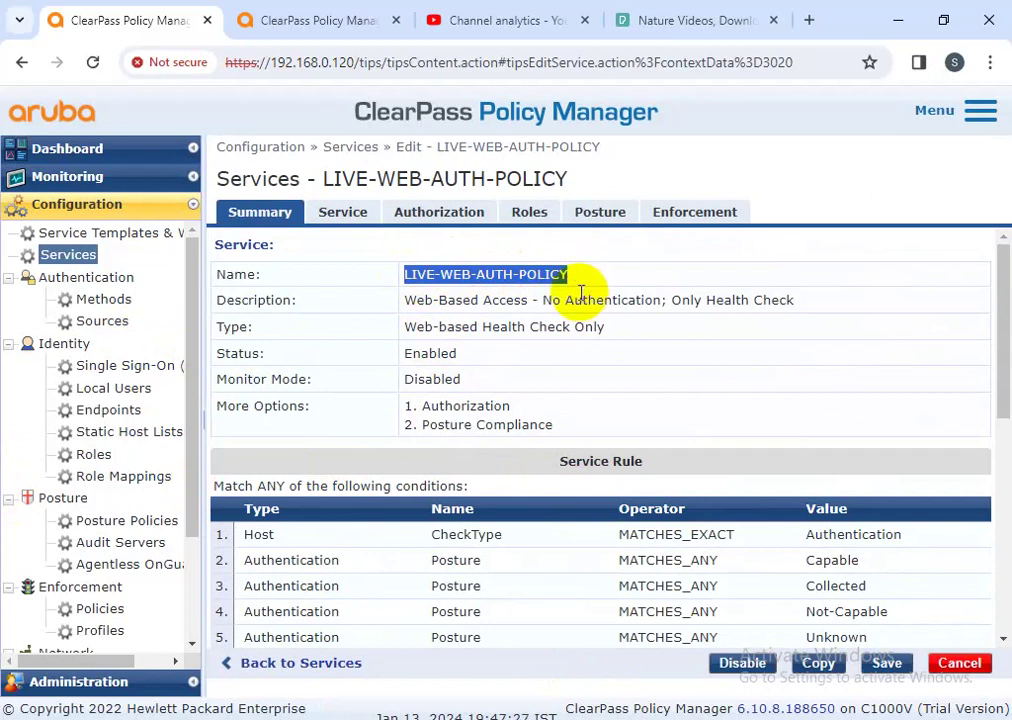
left_click(409, 297)
mouse_move(409, 297)
left_mouse_down()
mouse_move(599, 305)
mouse_move(797, 295)
left_mouse_up()
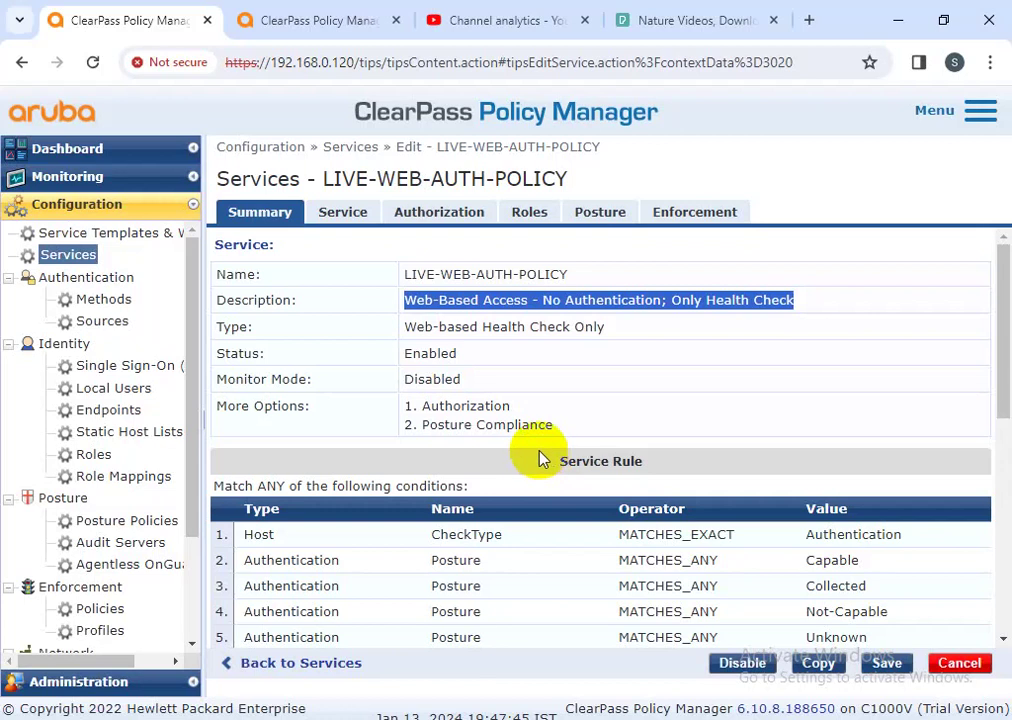
scroll(537, 466, "down", 3)
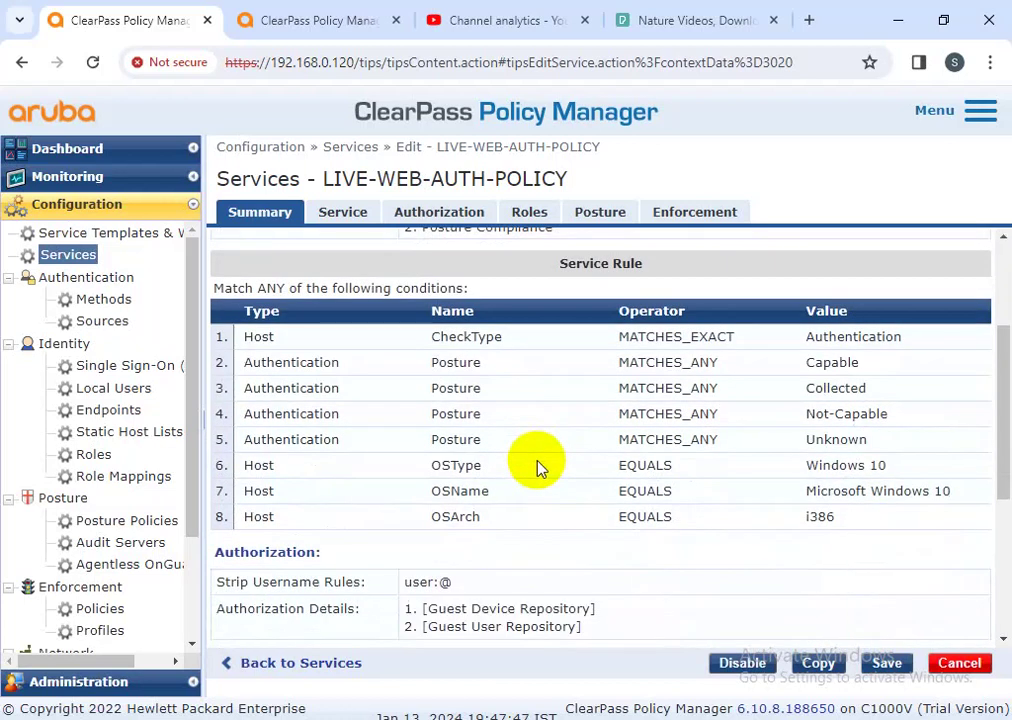
scroll(537, 468, "down", 2)
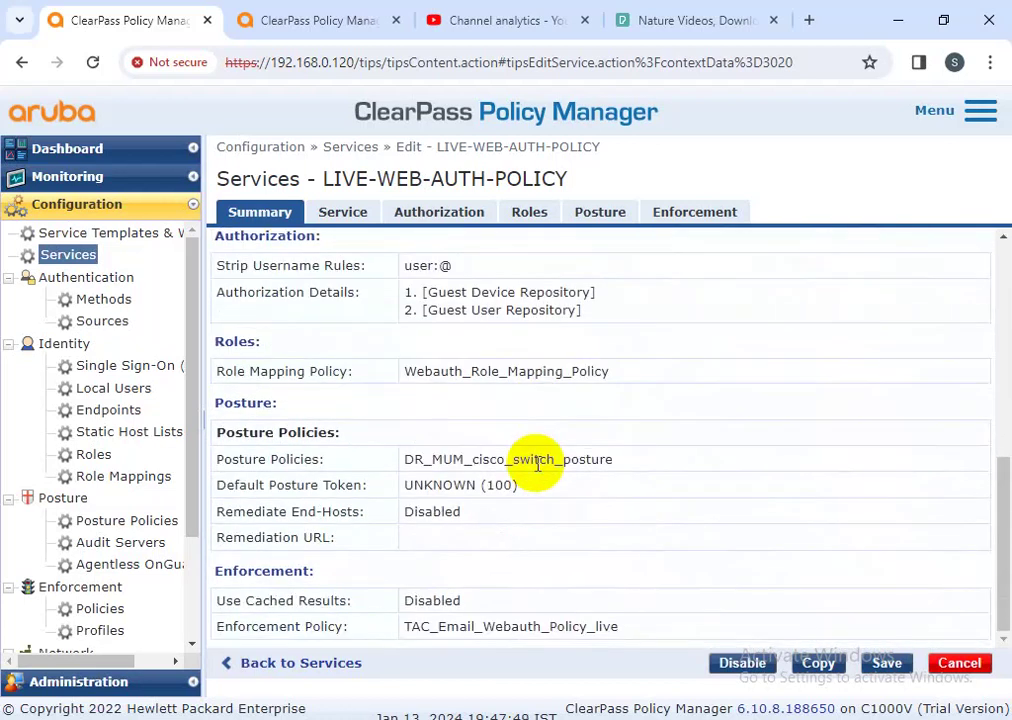
Step: Examine the service's general settings, including its rule conditions and the Authorization and Posture Compliance options
left_click(342, 211)
scroll(474, 436, "down", 1)
scroll(474, 438, "up", 2)
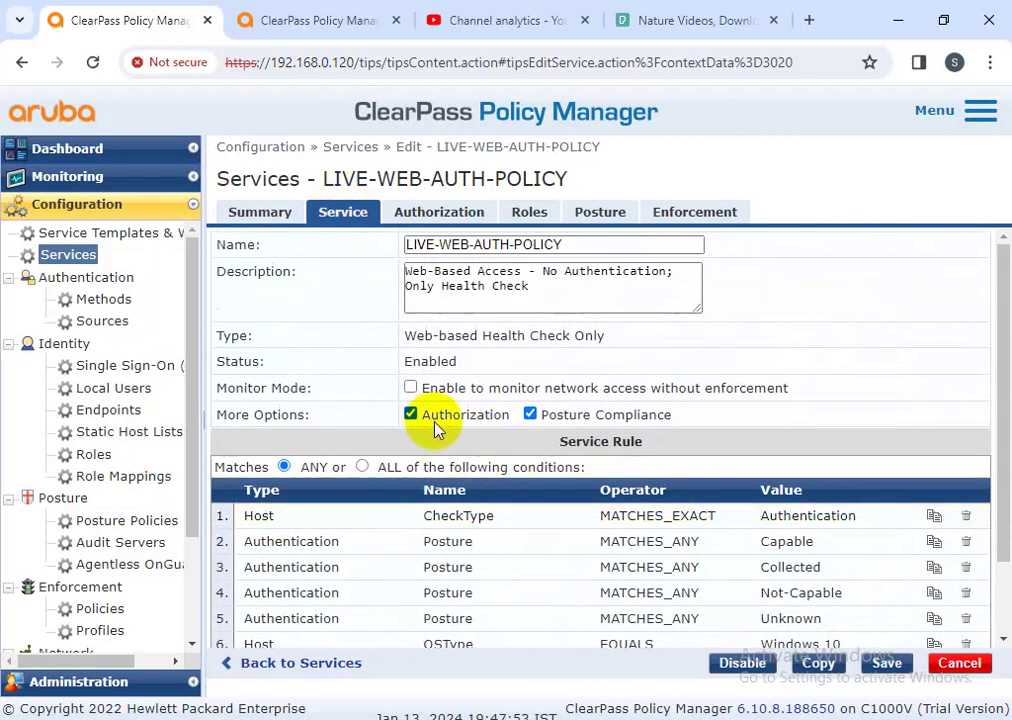
left_click_drag(684, 418, 555, 420)
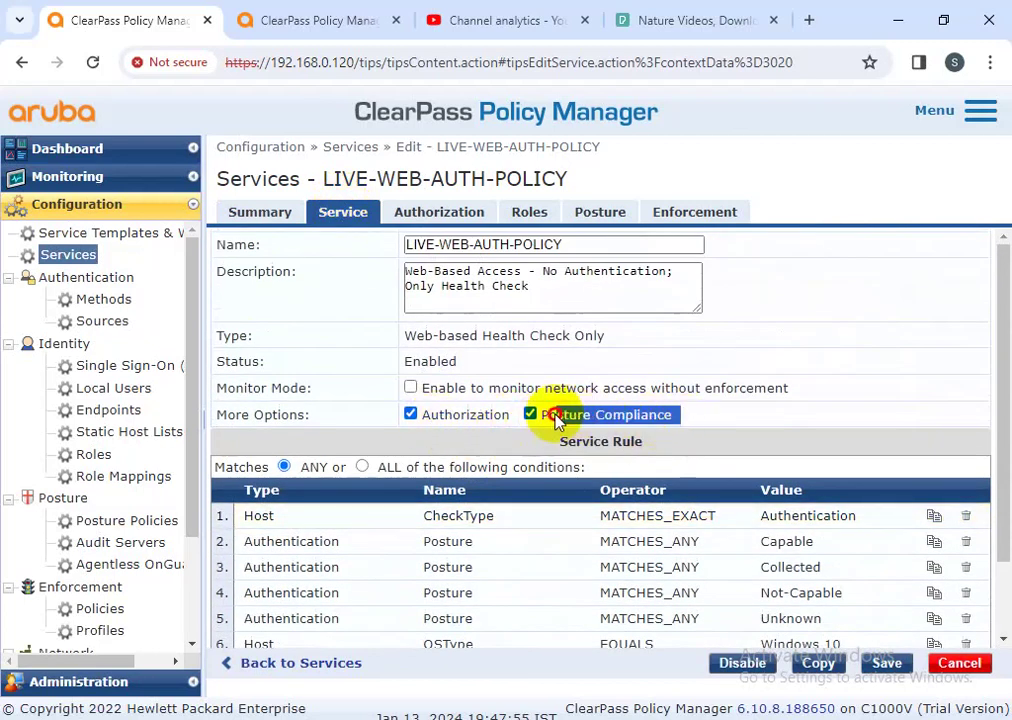
Step: Inspect the service's authorization sources, role mapping, posture policy and enforcement policy rules, and return to the summary
left_click(439, 211)
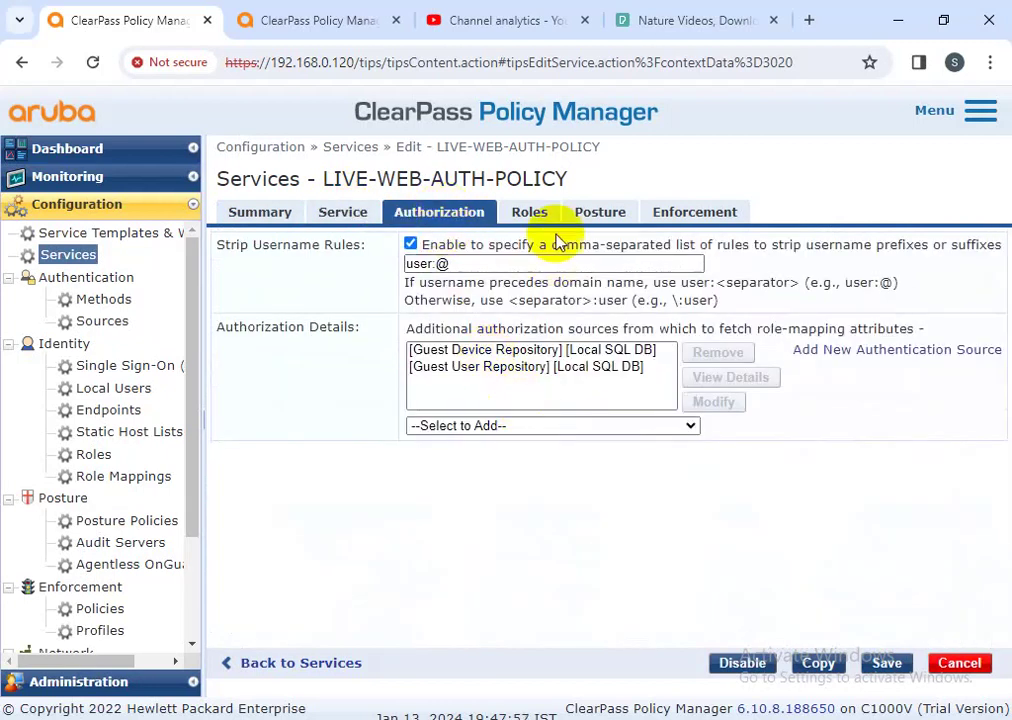
left_click(531, 211)
left_click(596, 214)
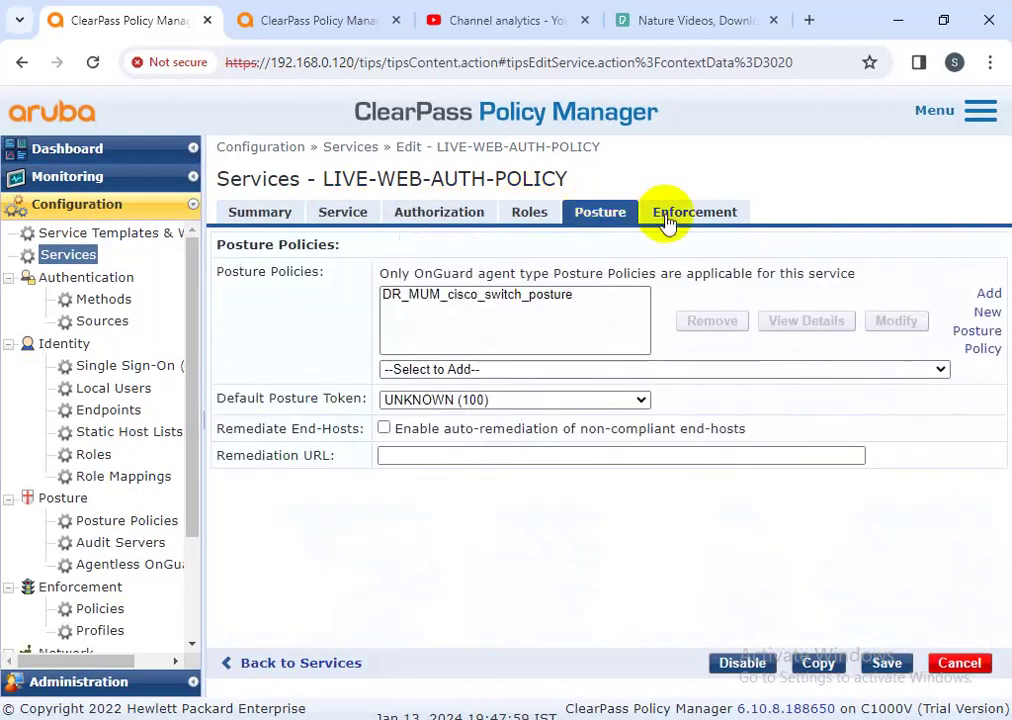
left_click(668, 216)
left_click(608, 216)
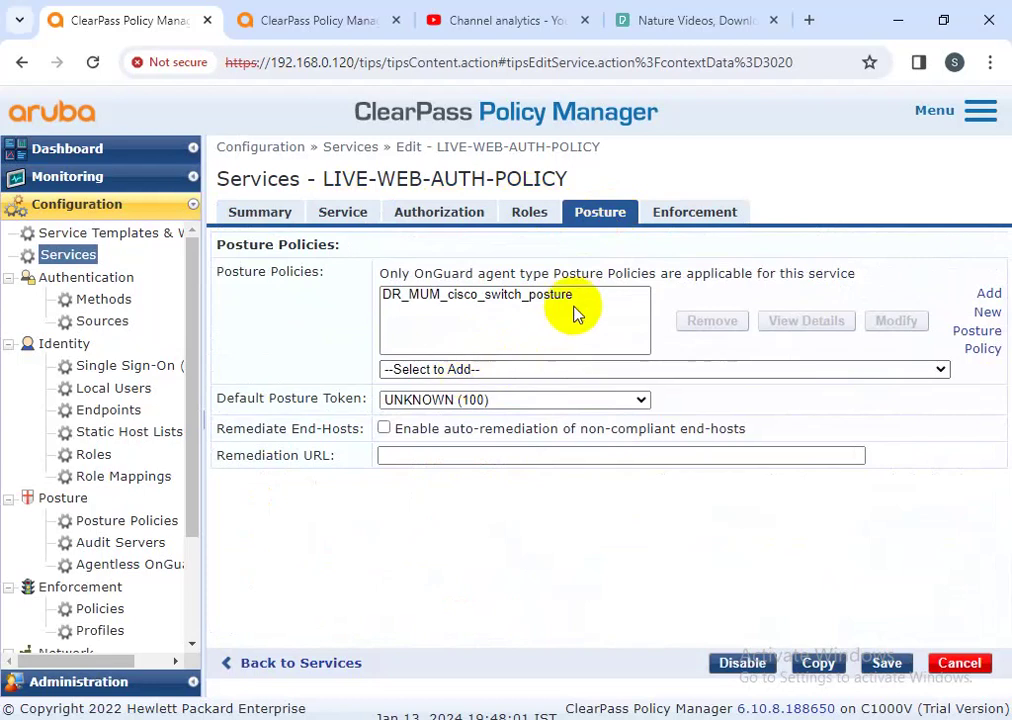
left_click(463, 298)
left_click(671, 211)
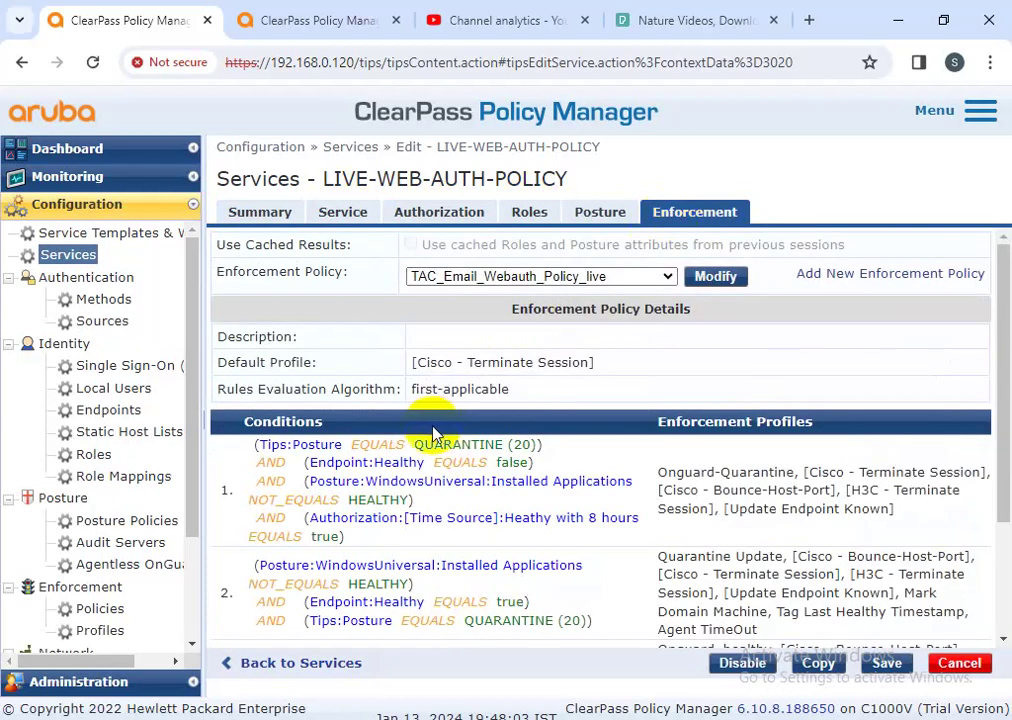
left_click(262, 212)
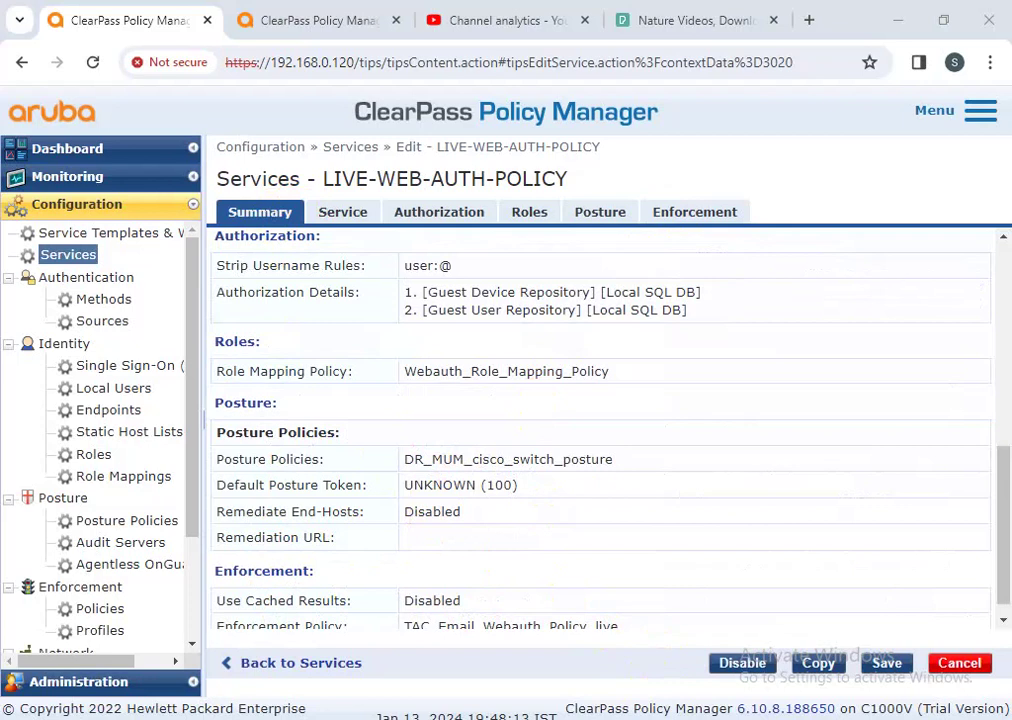
Step: Switch to the Windows-10-PC remote session, open ClearPass OnGuard and retry the health check
mouse_move(520, 705)
left_click(398, 684)
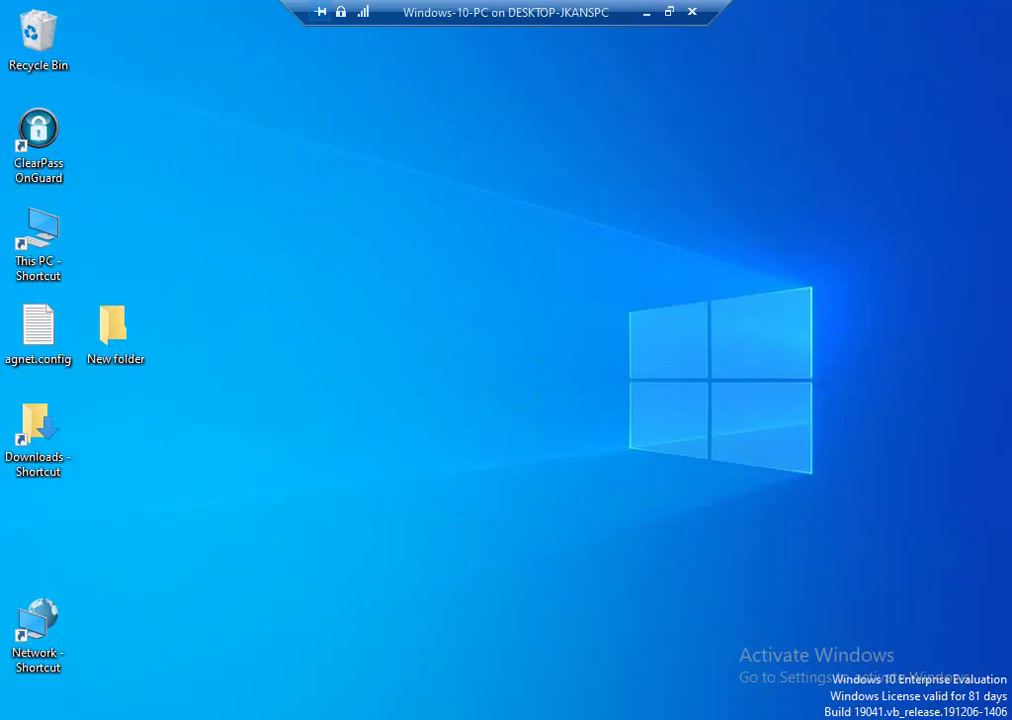
left_click(857, 650)
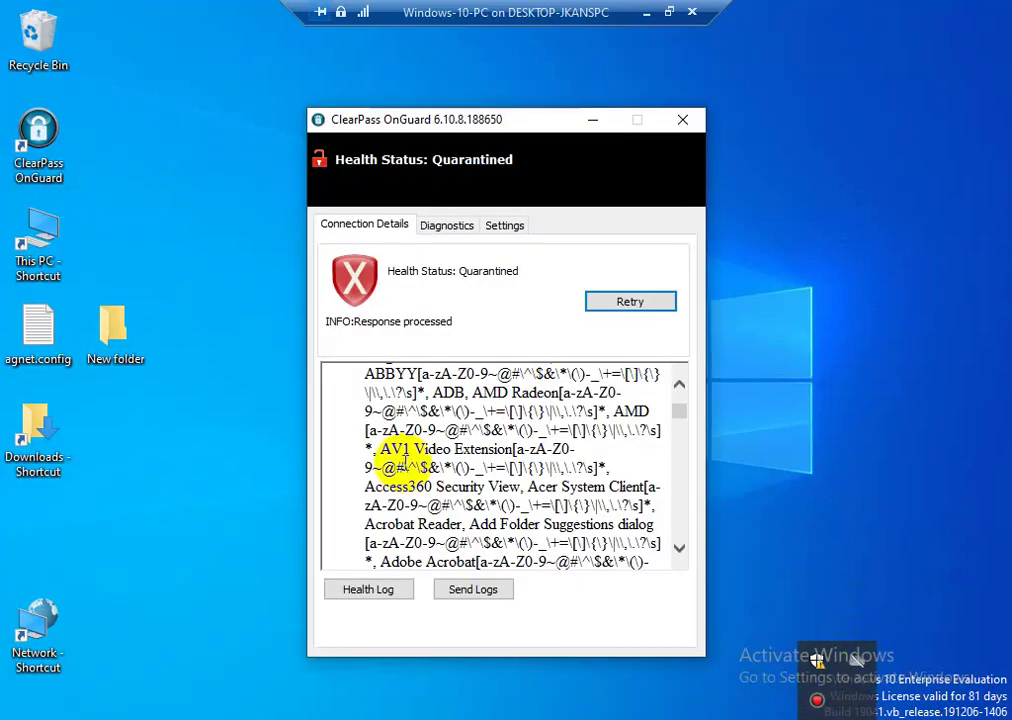
scroll(404, 459, "up", 8)
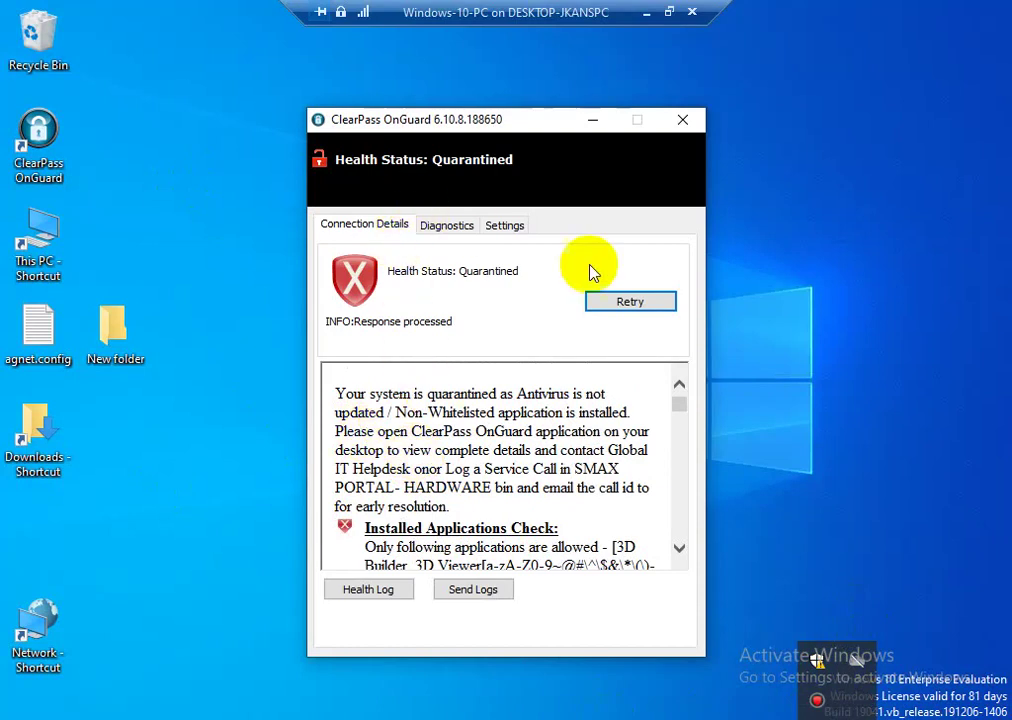
left_click(611, 299)
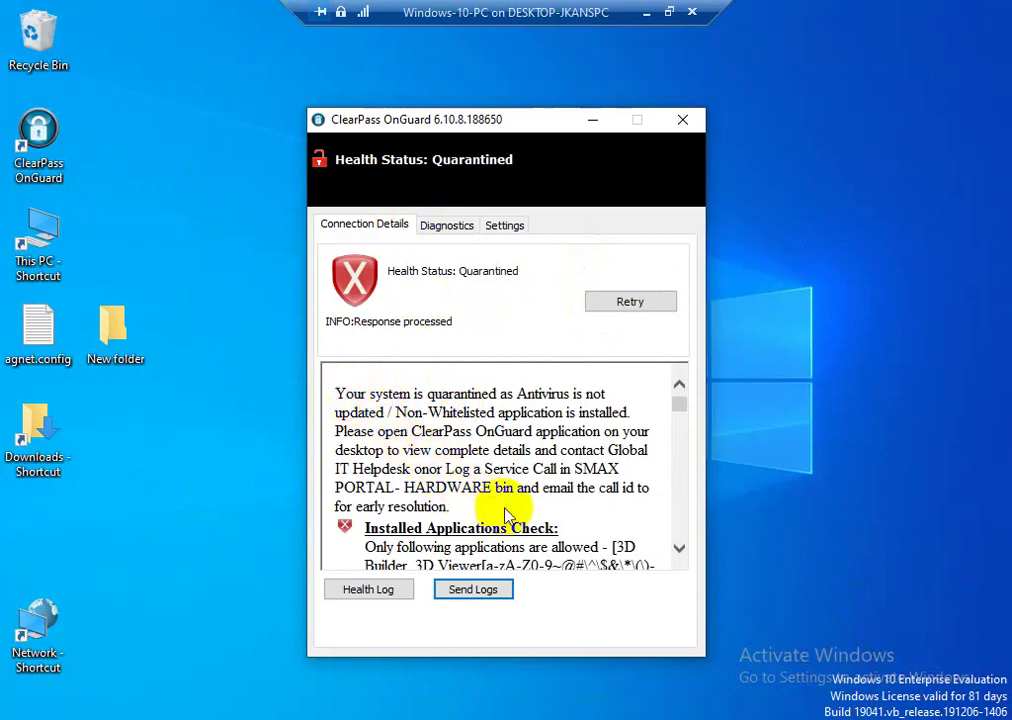
Step: Read the OnGuard remediation message, look over the agent's diagnostics and settings, and return to the connection details
scroll(462, 492, "down", 1)
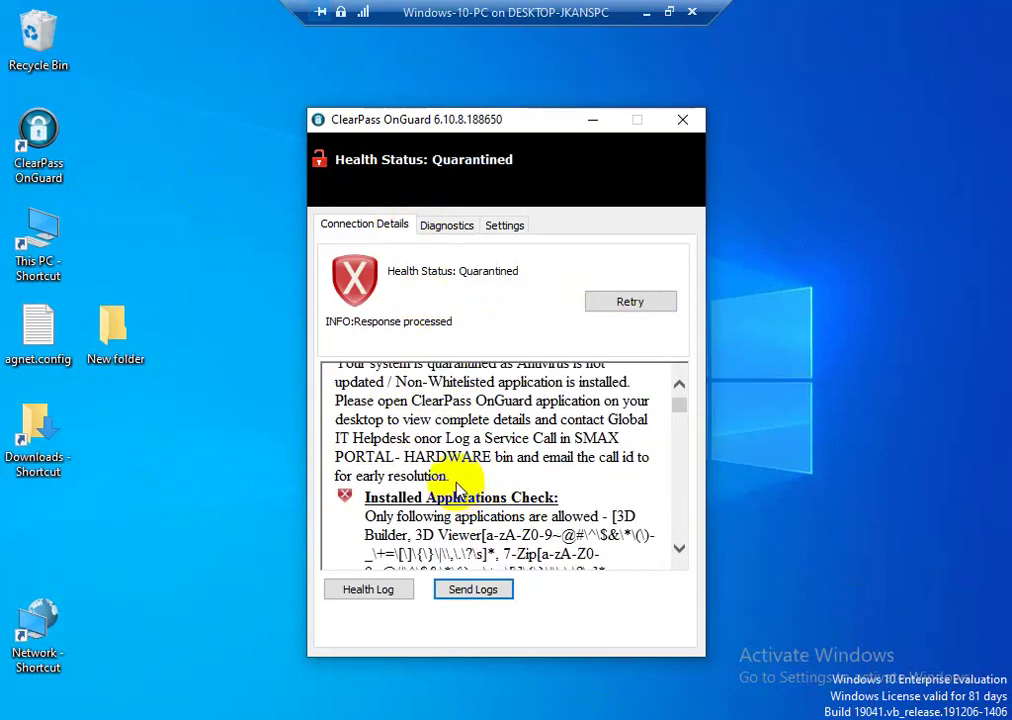
scroll(452, 474, "up", 1)
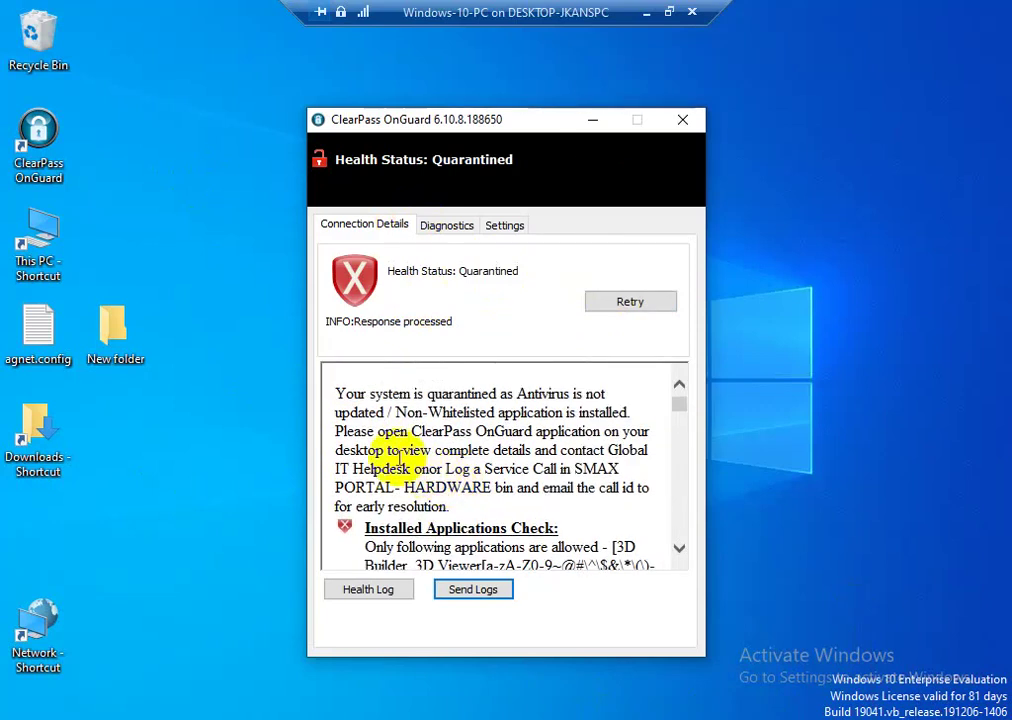
left_click(436, 228)
left_click(498, 226)
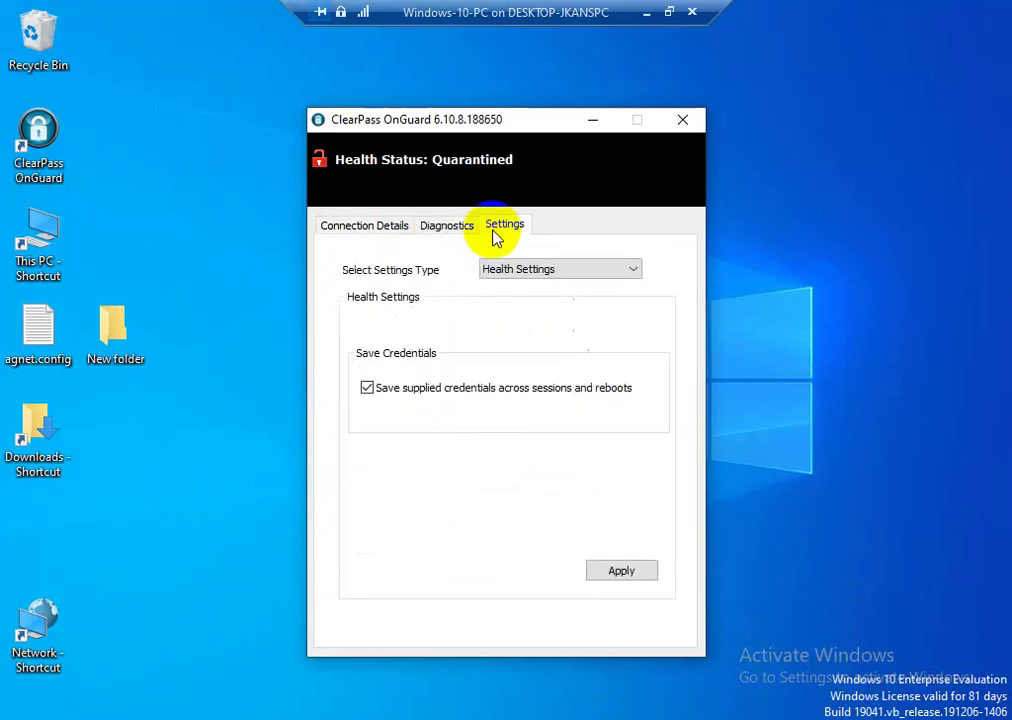
left_click(390, 230)
left_click_drag(515, 122, 486, 136)
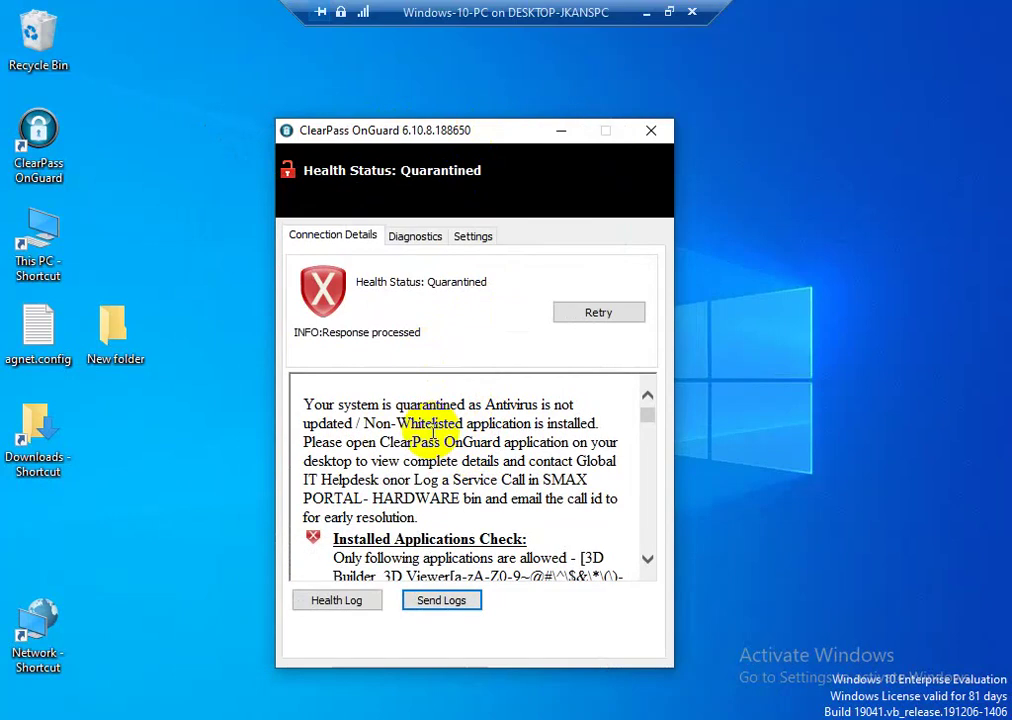
Step: Open a Command Prompt on the PC and run getmac to look up its physical address
key("super+r")
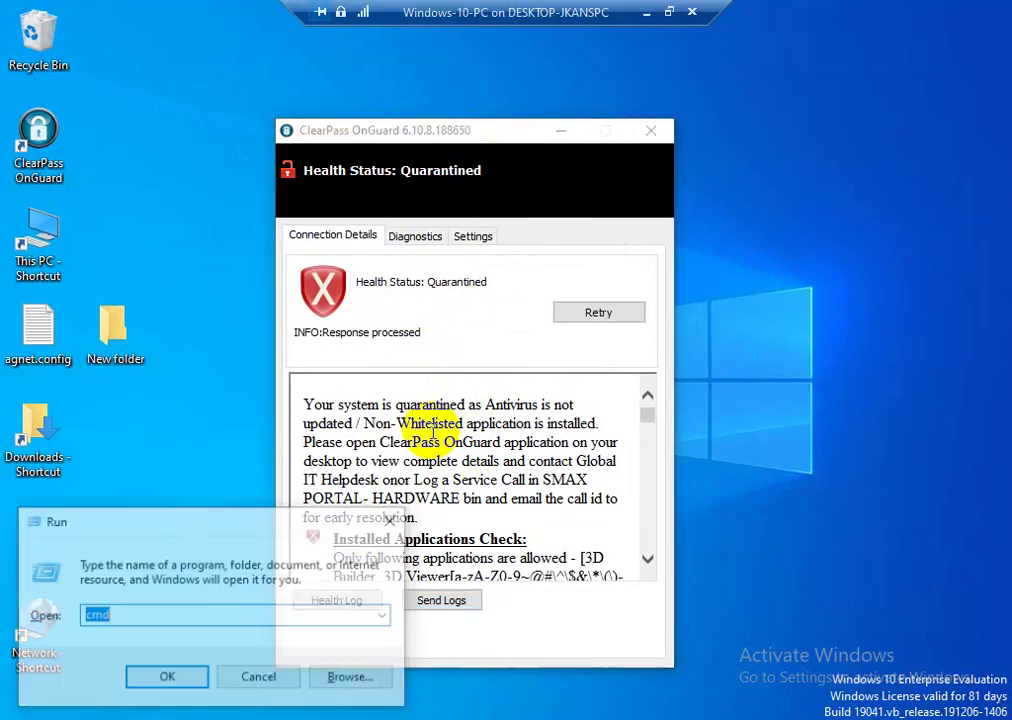
key("Return")
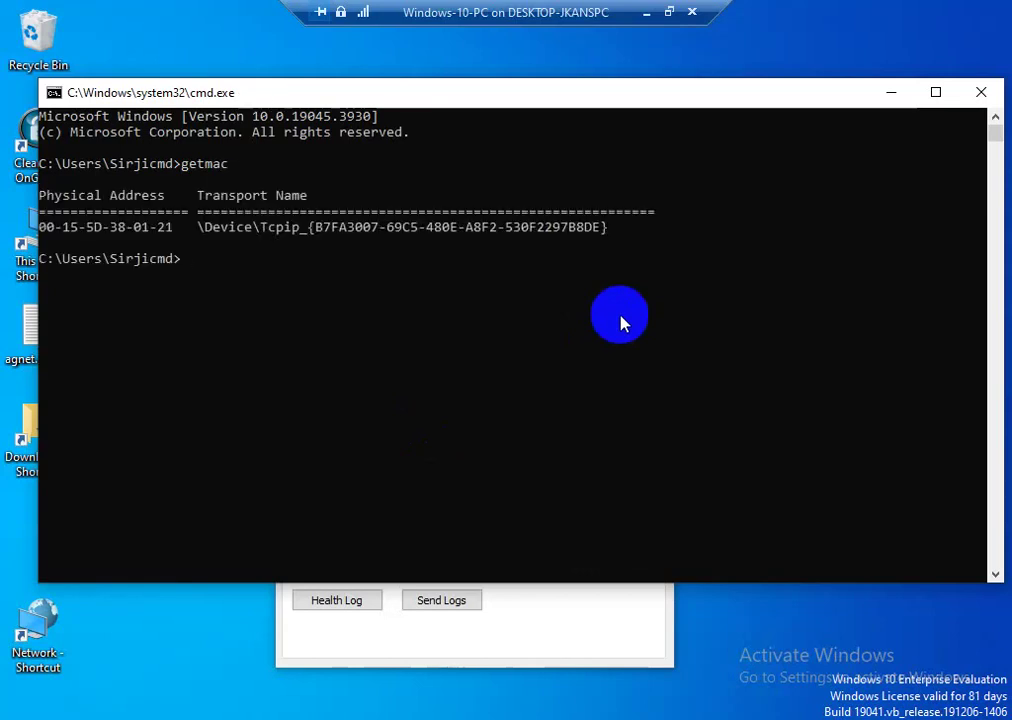
Step: Return to ClearPass Policy Manager and open the details of the newest WEBAUTH request in Access Tracker
left_click(651, 16)
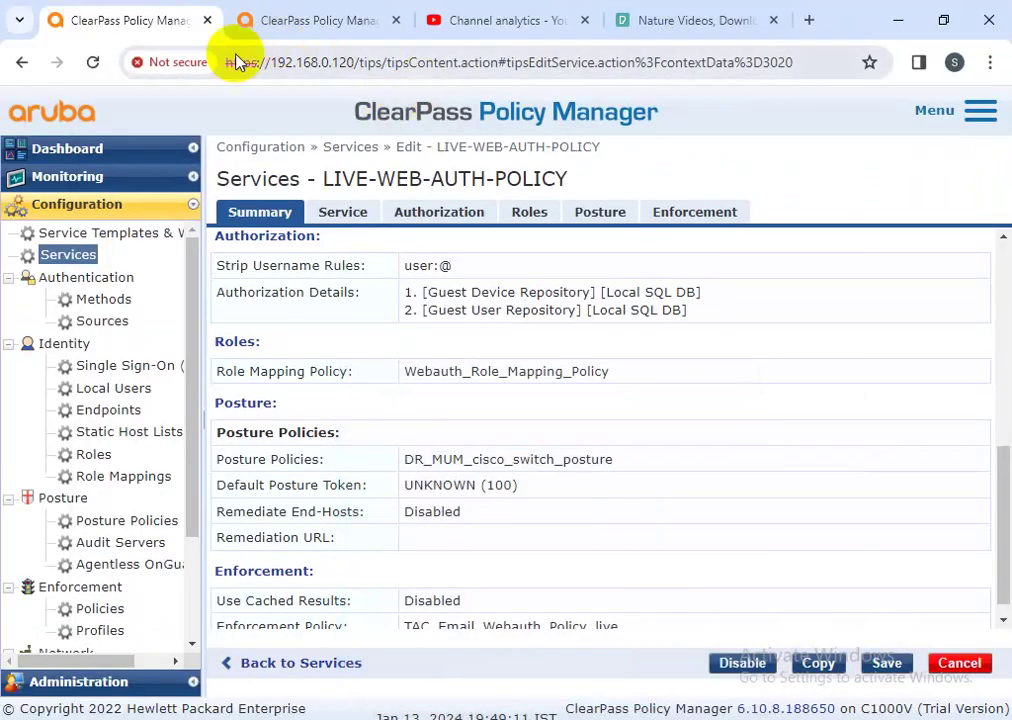
left_click(69, 183)
left_click(124, 224)
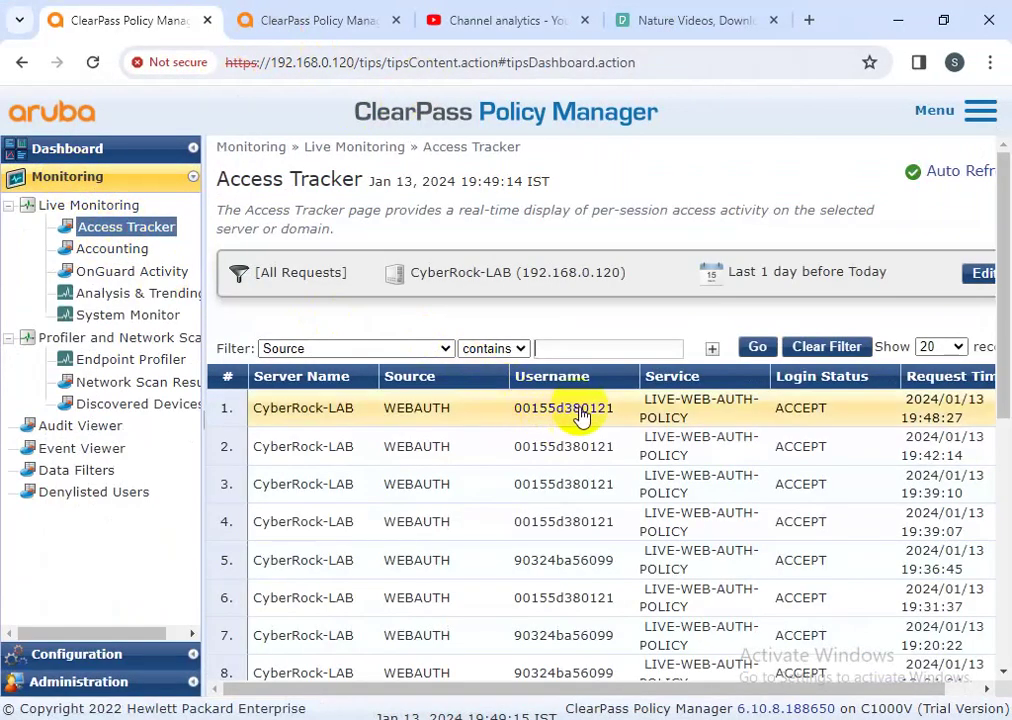
left_click(584, 417)
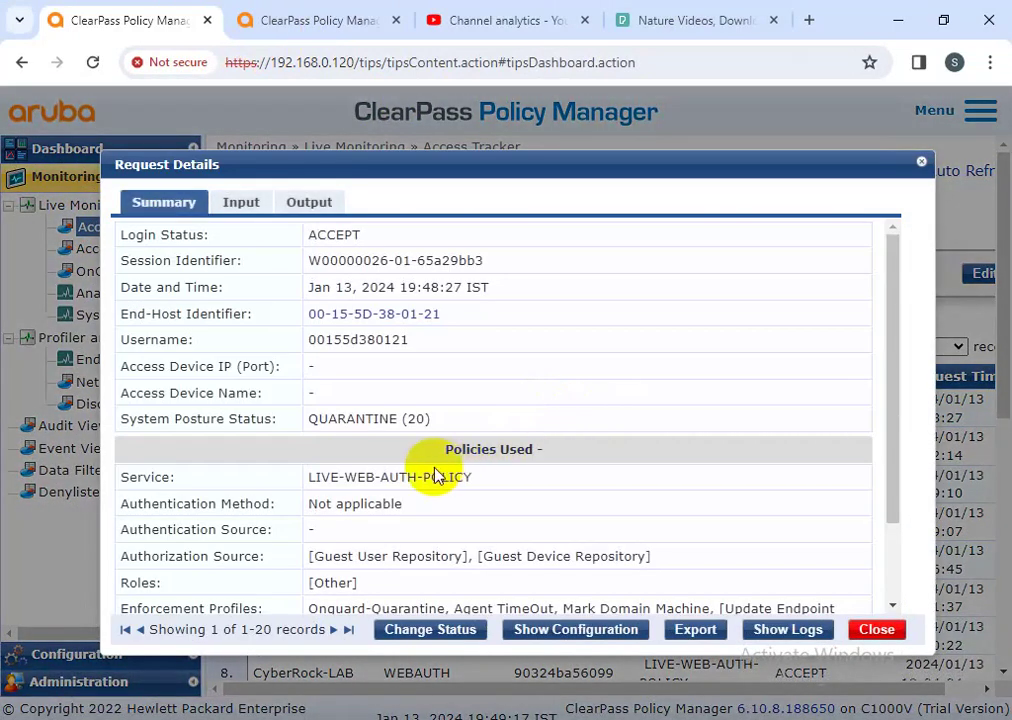
Step: Check the request's system posture status and expand the Posture Evaluation Results in its output details
left_click_drag(428, 420, 306, 418)
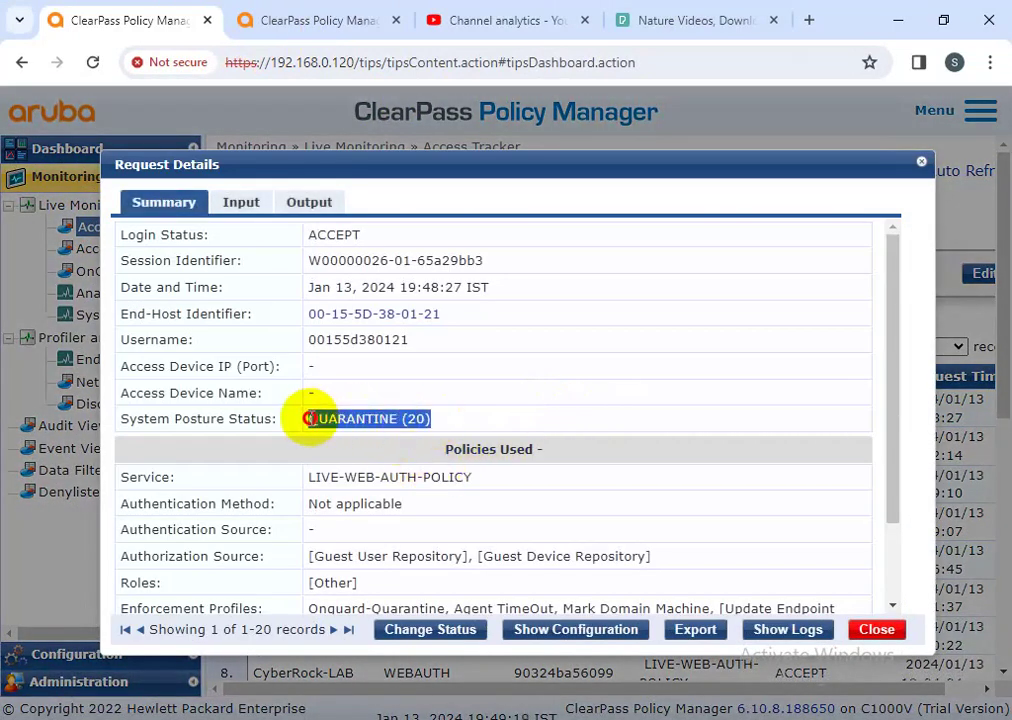
left_click(309, 203)
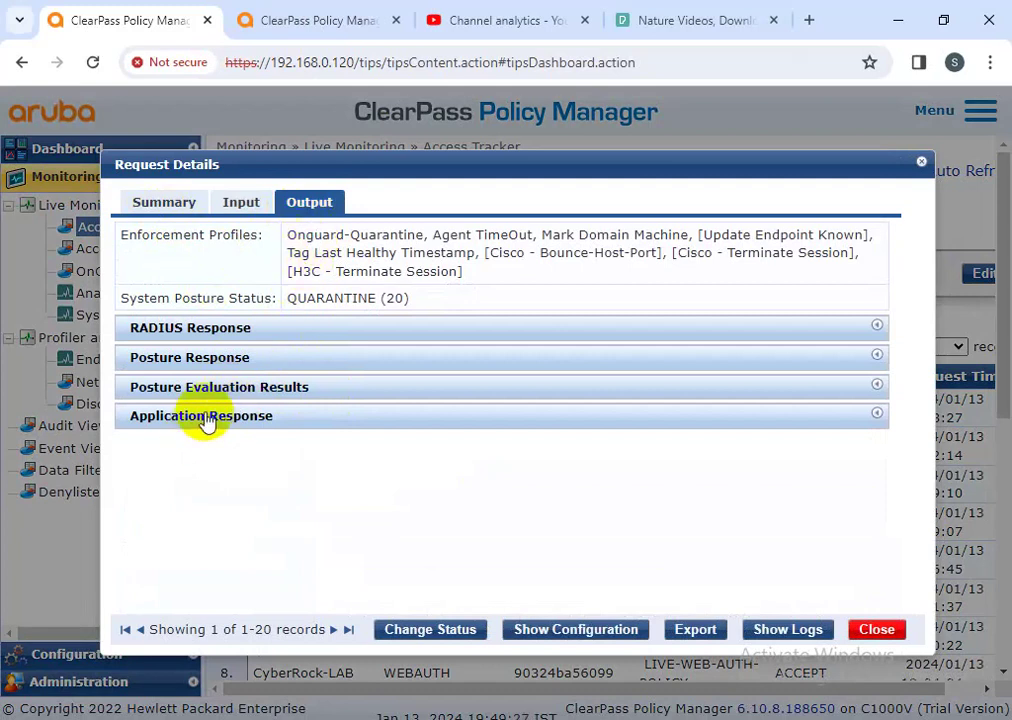
left_click(226, 390)
scroll(545, 527, "down", 1)
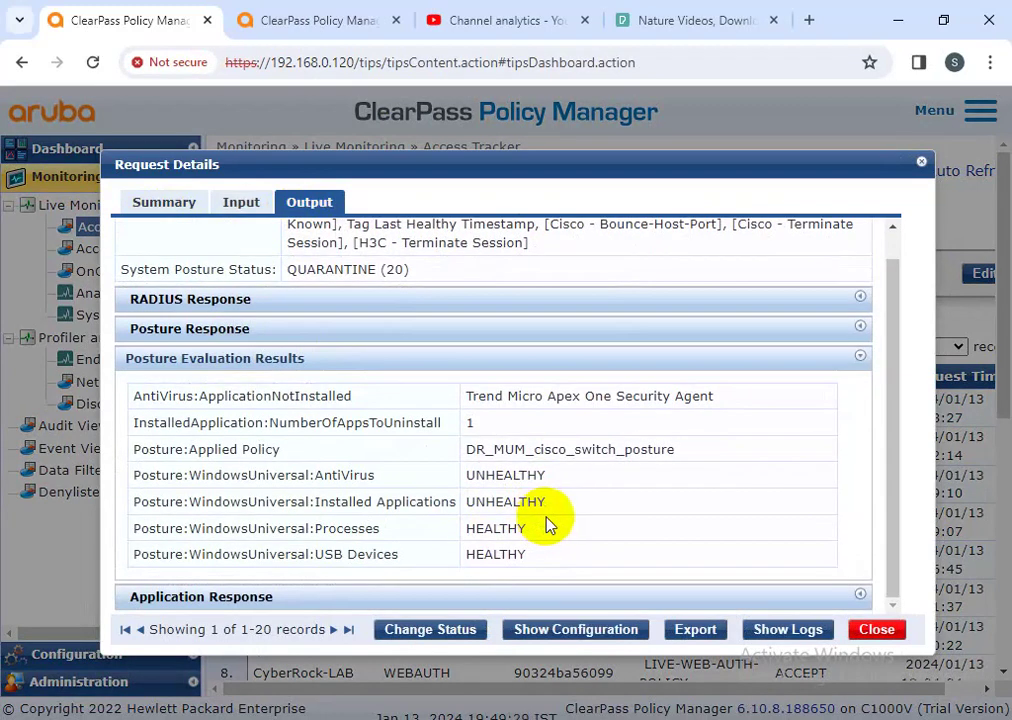
Step: Examine the posture evaluation results for the applications to uninstall, the antivirus and installed applications health, and the overall posture status
left_click(474, 422)
left_click_drag(474, 422, 135, 436)
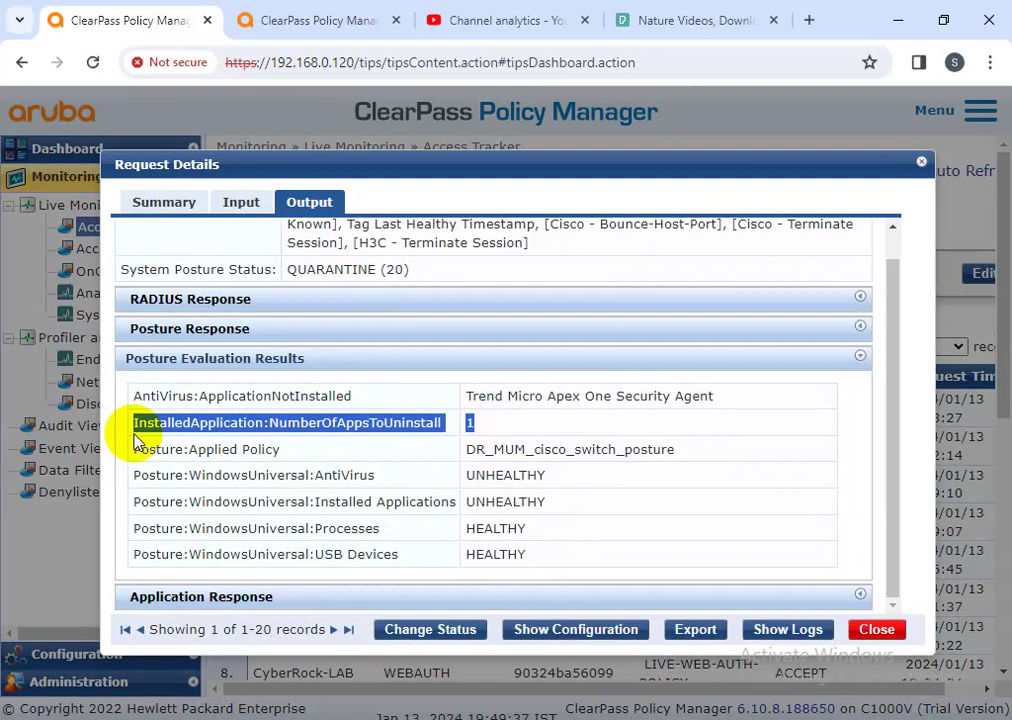
left_click_drag(470, 423, 508, 440)
left_click_drag(581, 484, 163, 470)
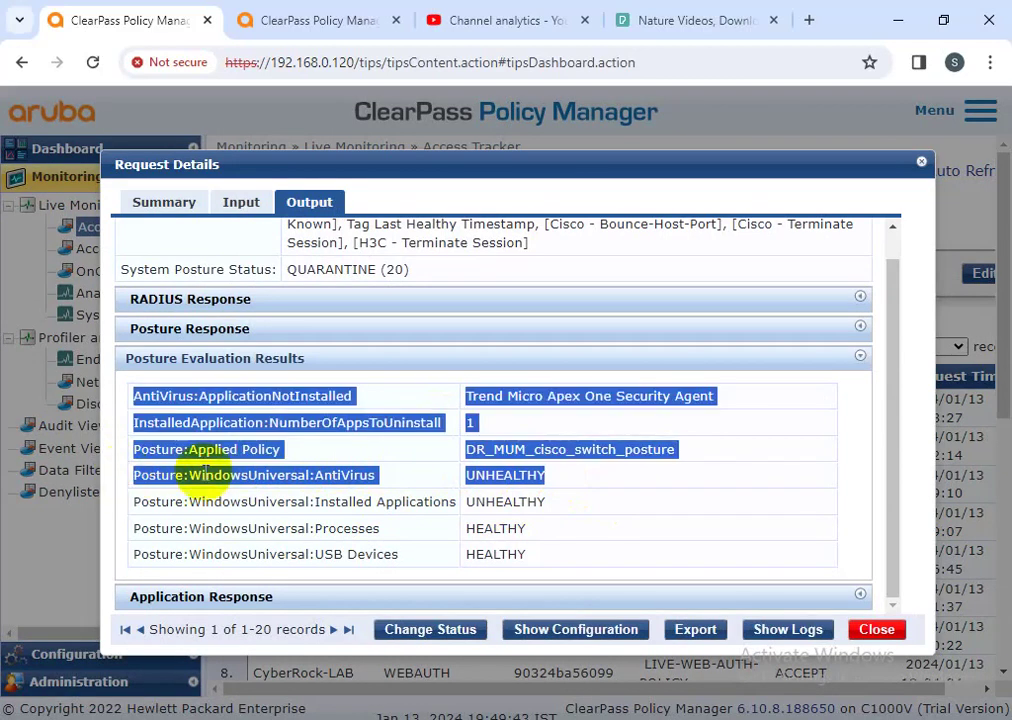
left_click(572, 494)
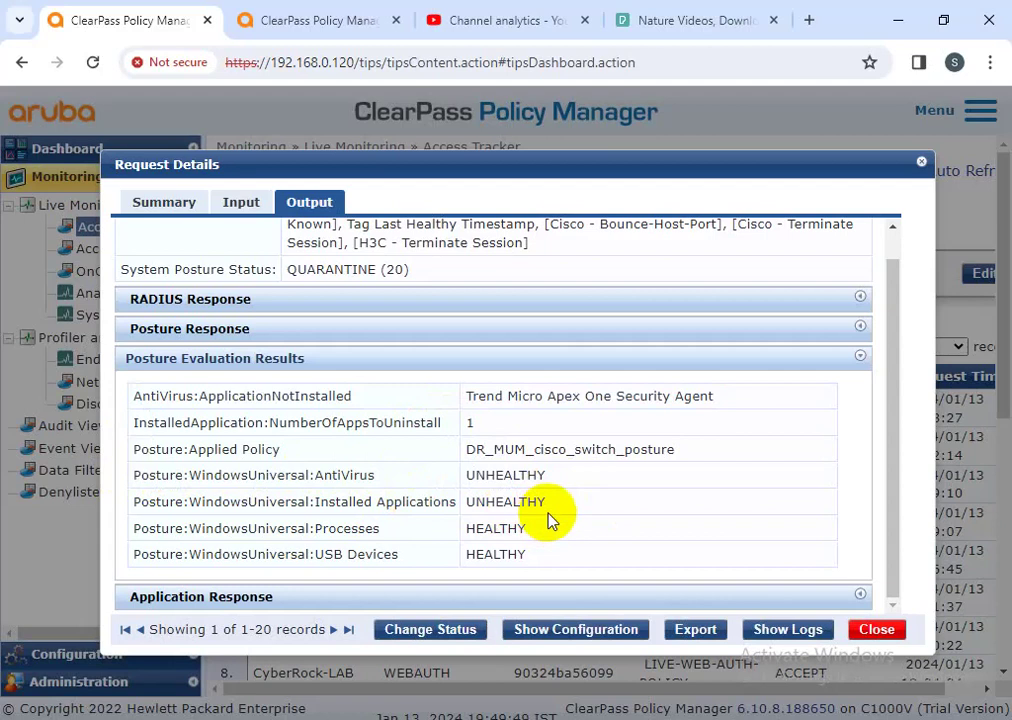
scroll(420, 520, "up", 1)
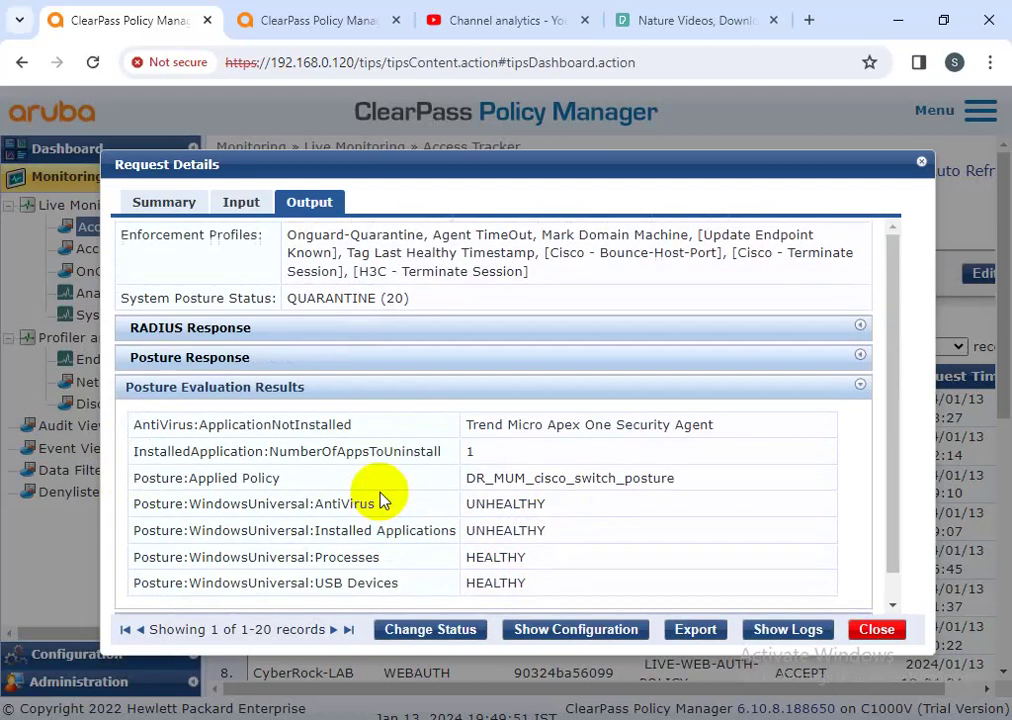
left_click_drag(117, 302, 410, 305)
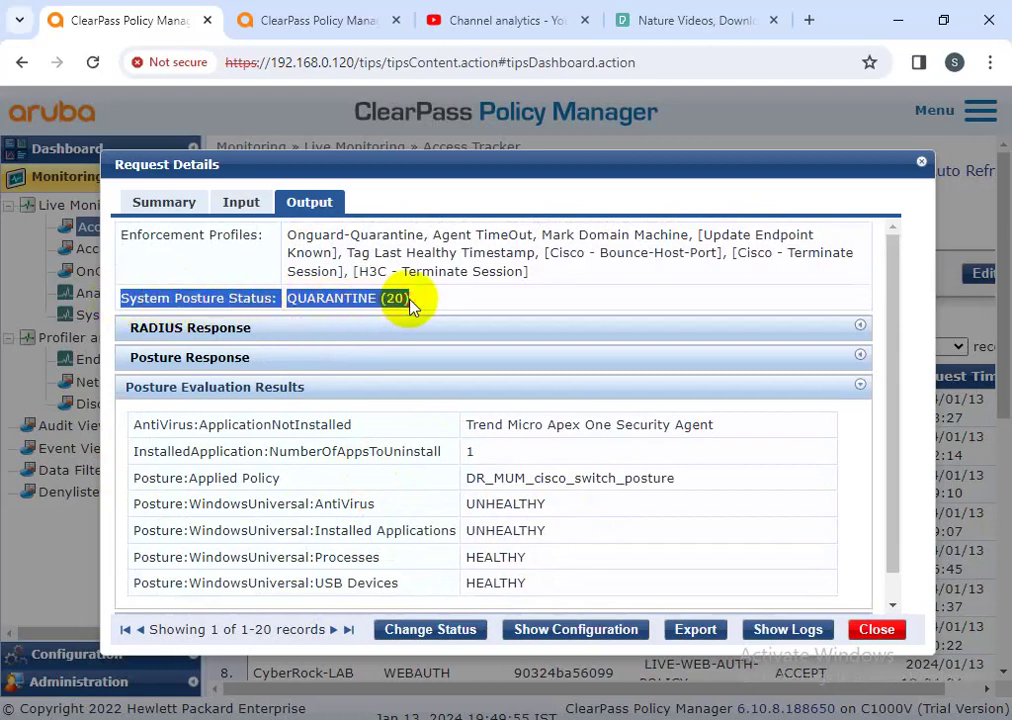
left_click_drag(545, 531, 466, 535)
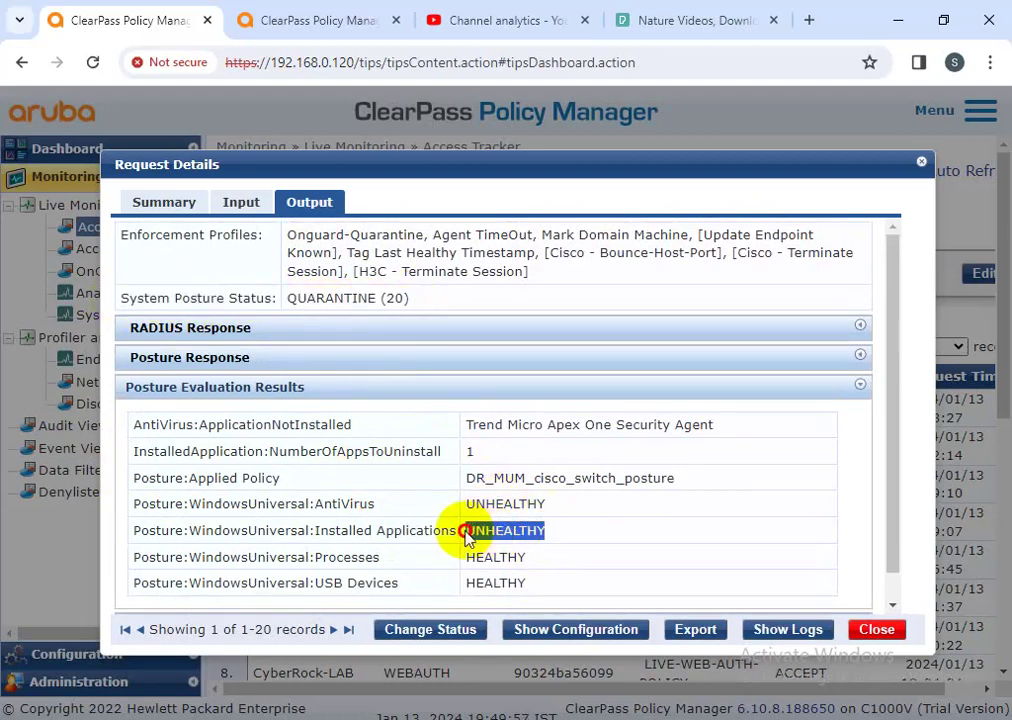
left_click_drag(306, 531, 505, 531)
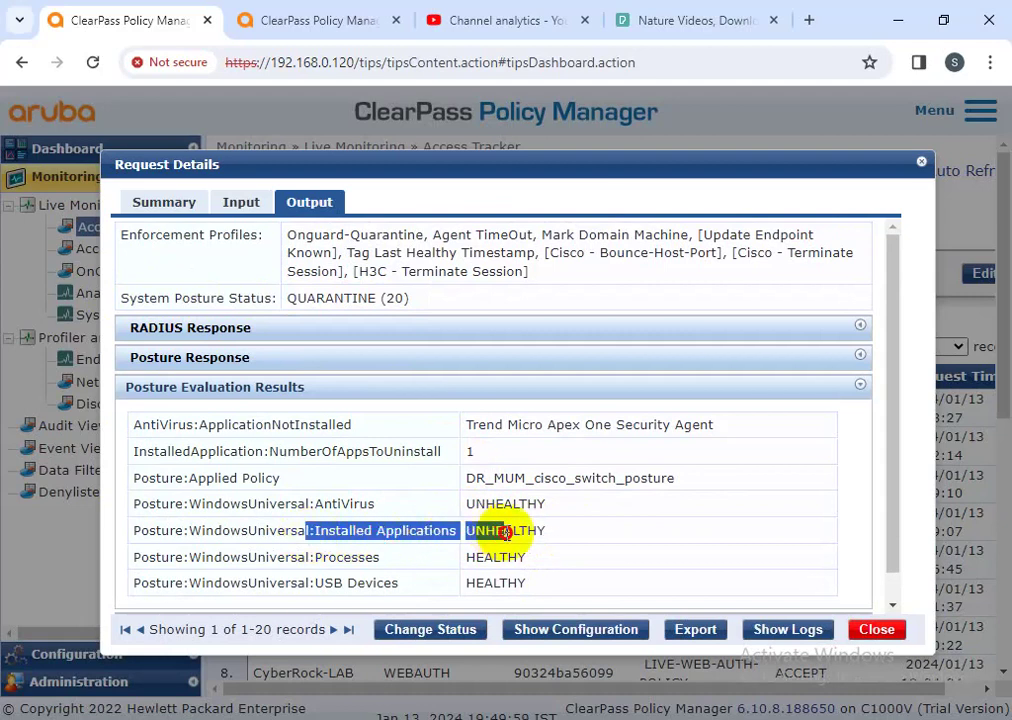
left_click_drag(566, 505, 314, 506)
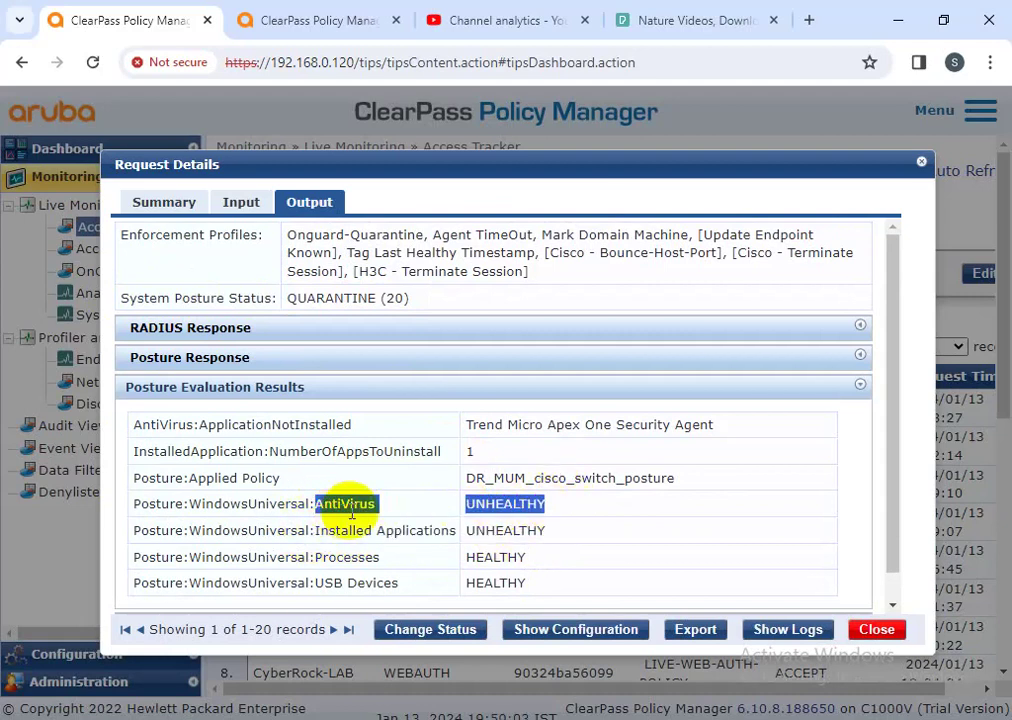
mouse_move(560, 538)
left_mouse_down()
mouse_move(312, 533)
mouse_move(548, 540)
left_mouse_up()
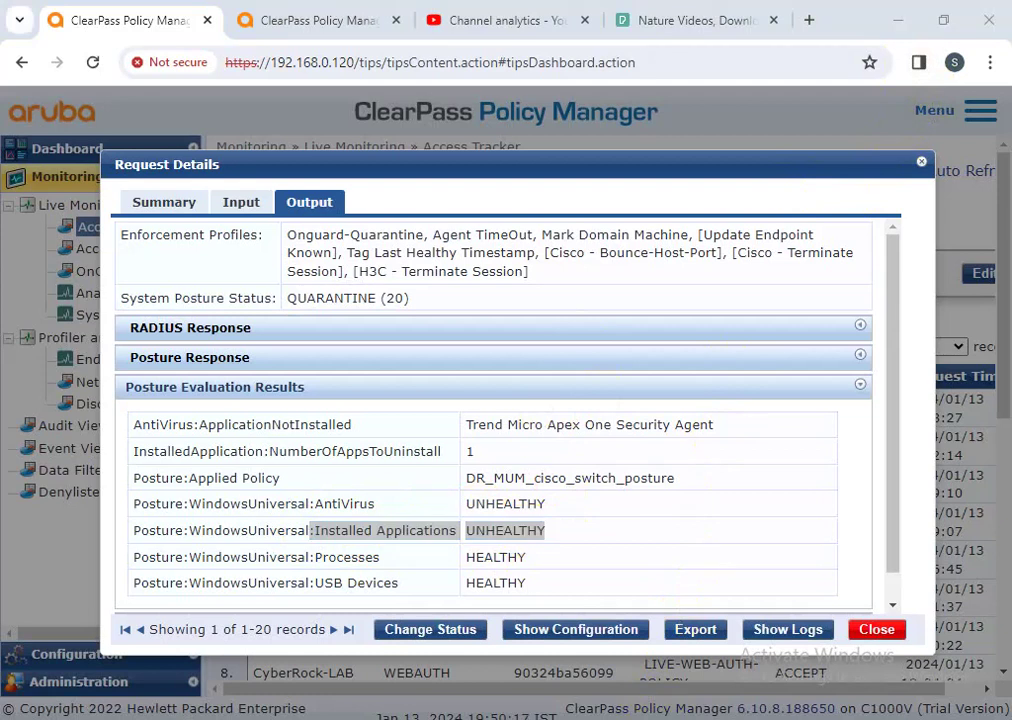
Step: Switch to the Windows-10-PC remote session and close the Command Prompt and the ClearPass OnGuard window
left_click(524, 640)
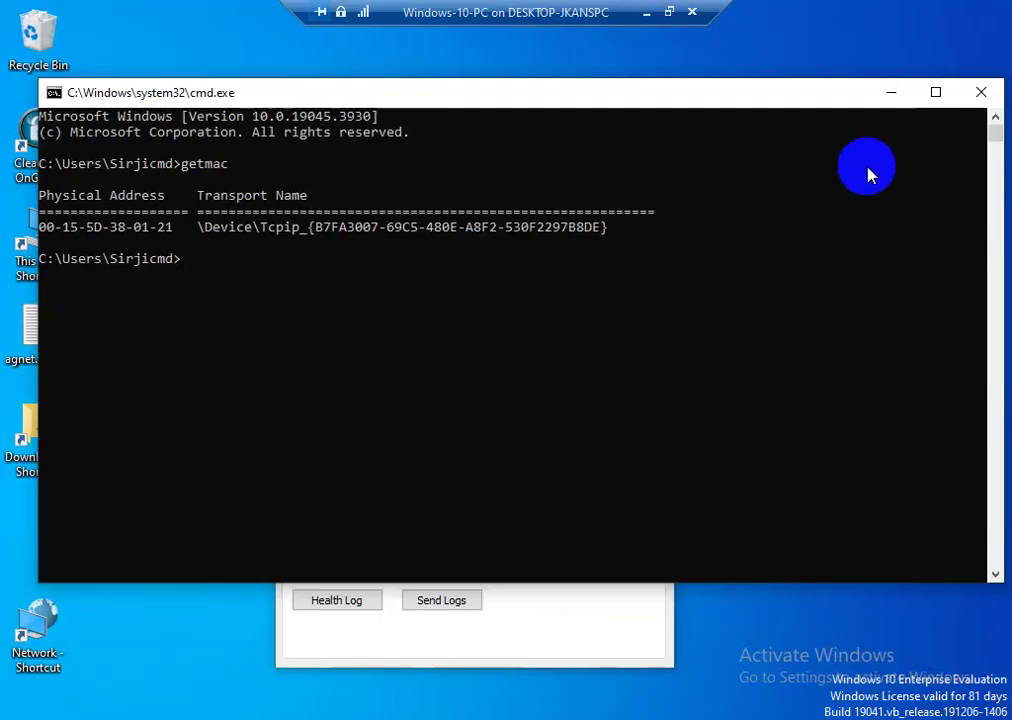
left_click(979, 93)
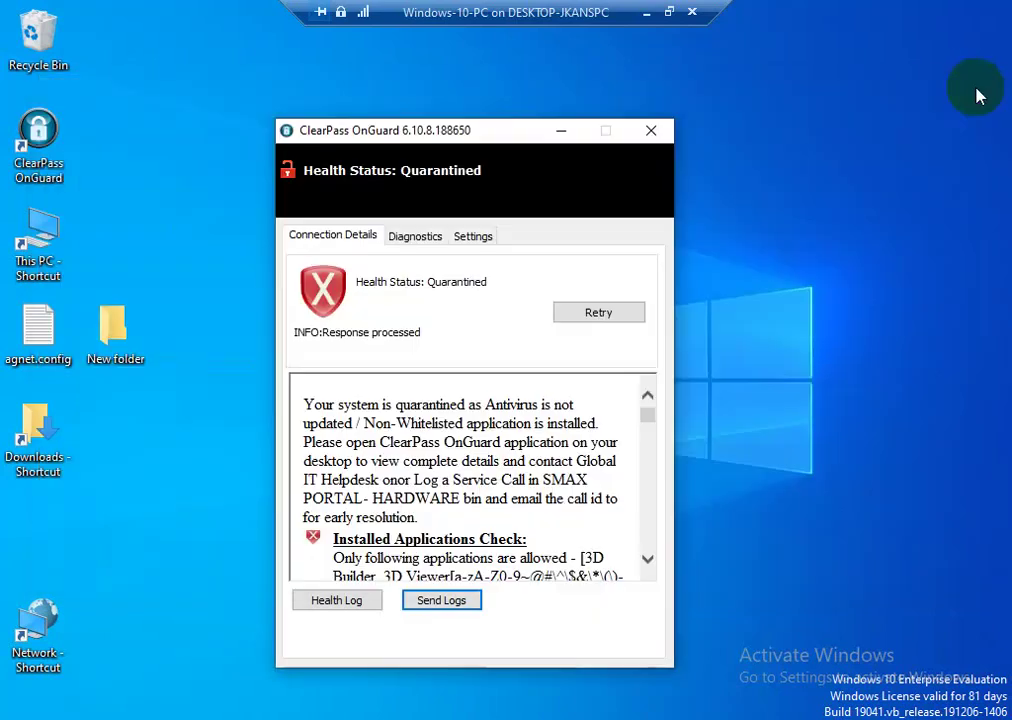
left_click(652, 133)
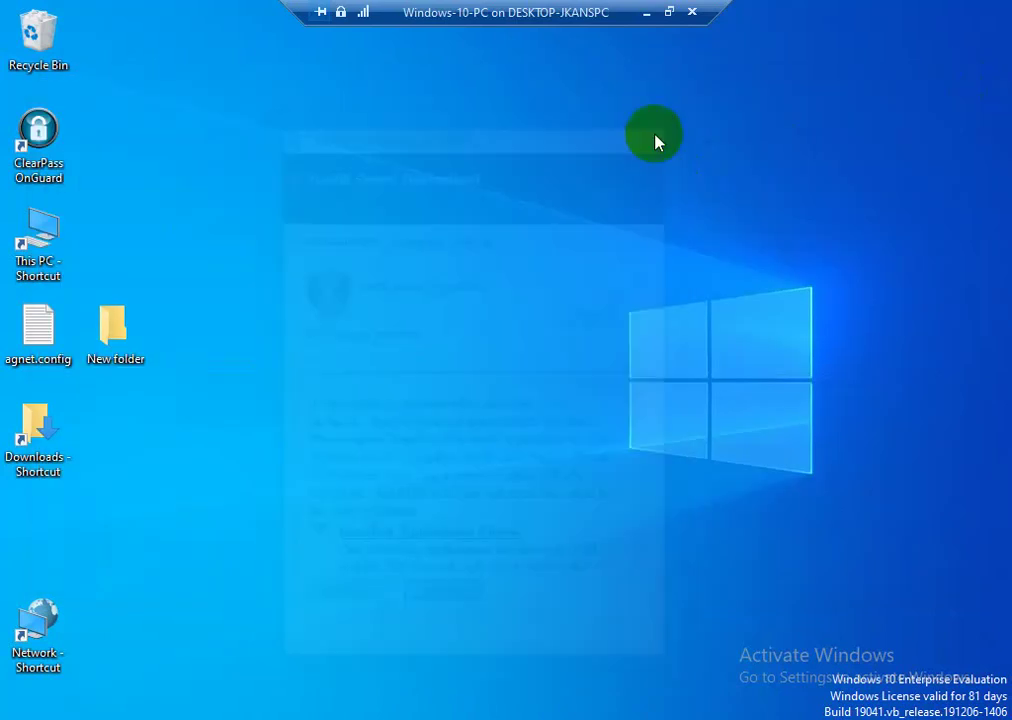
Step: Open File Explorer from the desktop's New folder, go to Control Panel and open the list of programs to uninstall
double_click(107, 333)
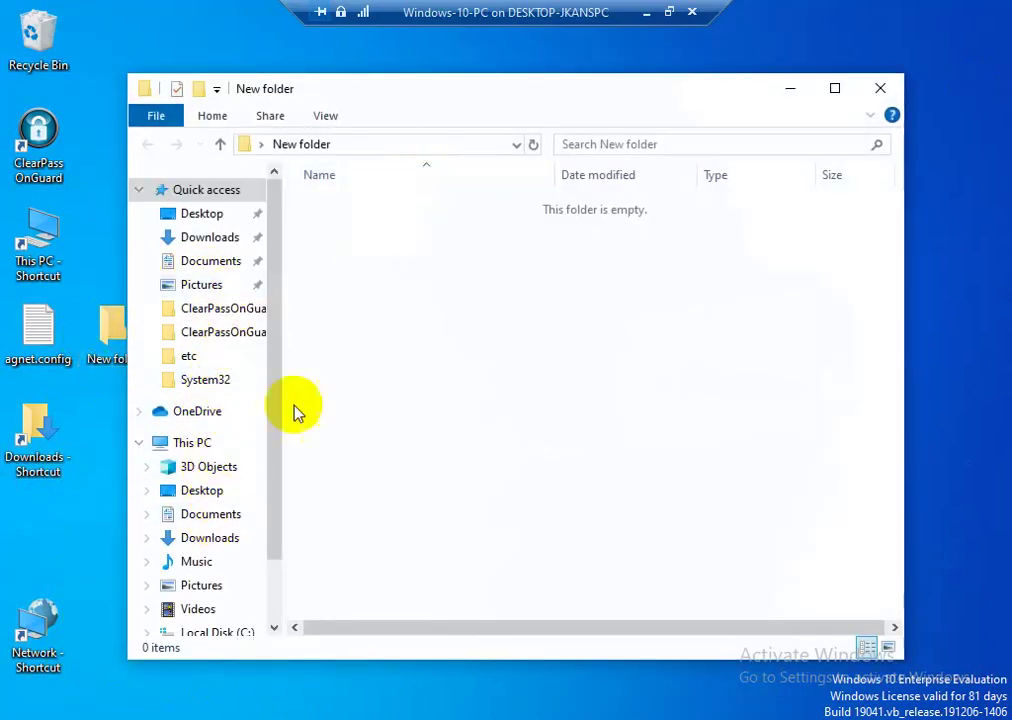
scroll(236, 531, "down", 1)
scroll(238, 540, "down", 1)
scroll(240, 550, "down", 1)
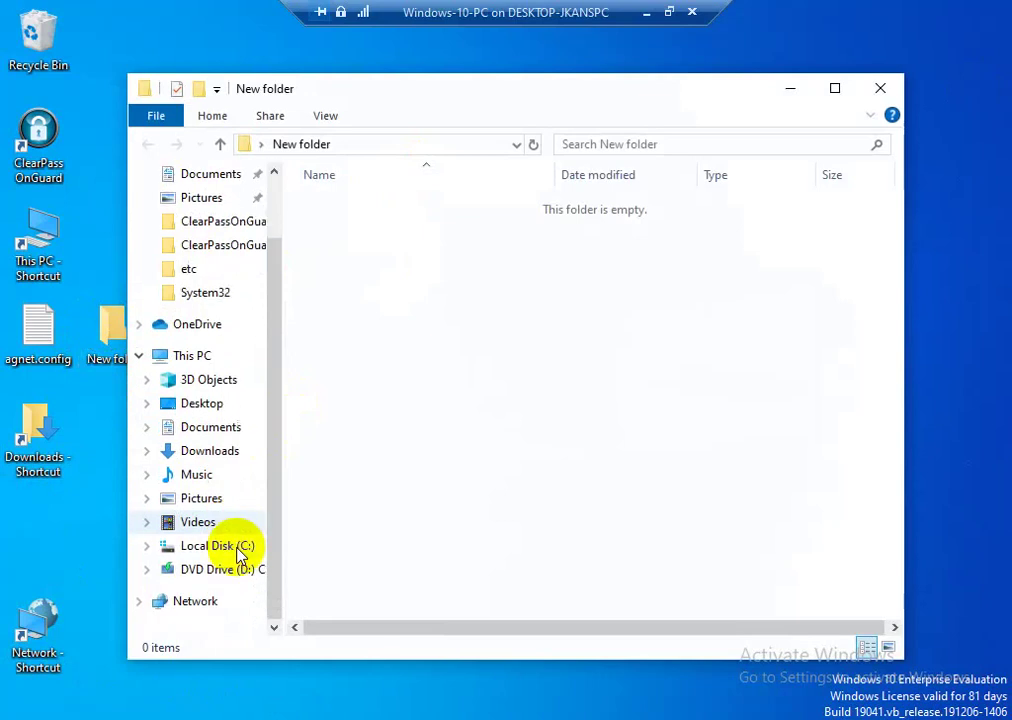
scroll(245, 520, "up", 4)
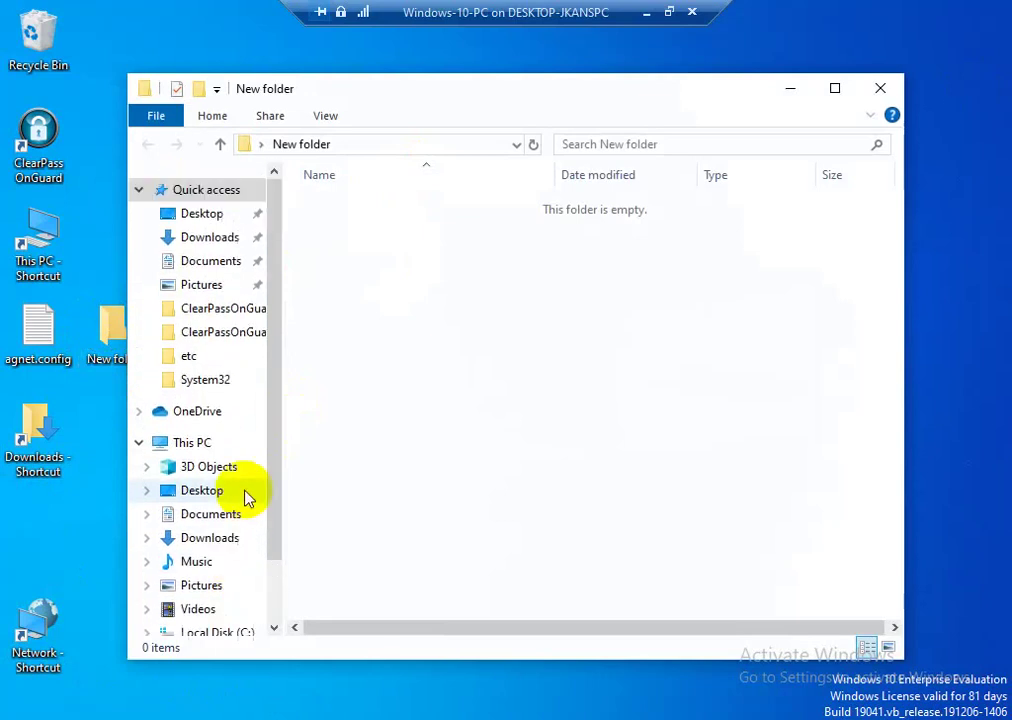
left_click(468, 146)
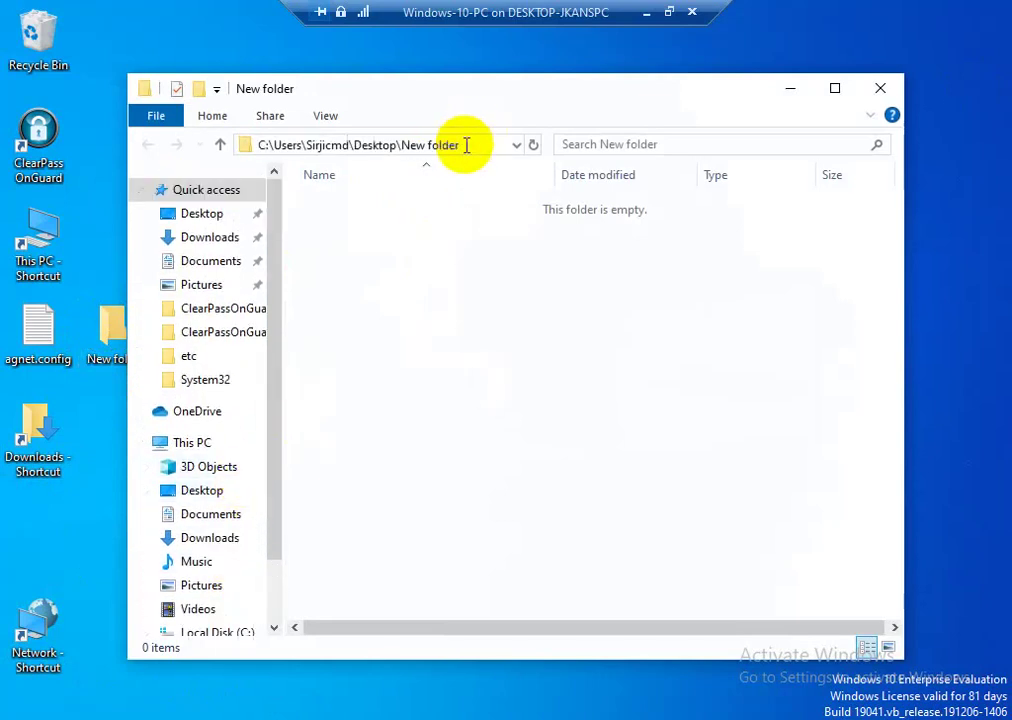
left_click(518, 145)
left_click(368, 166)
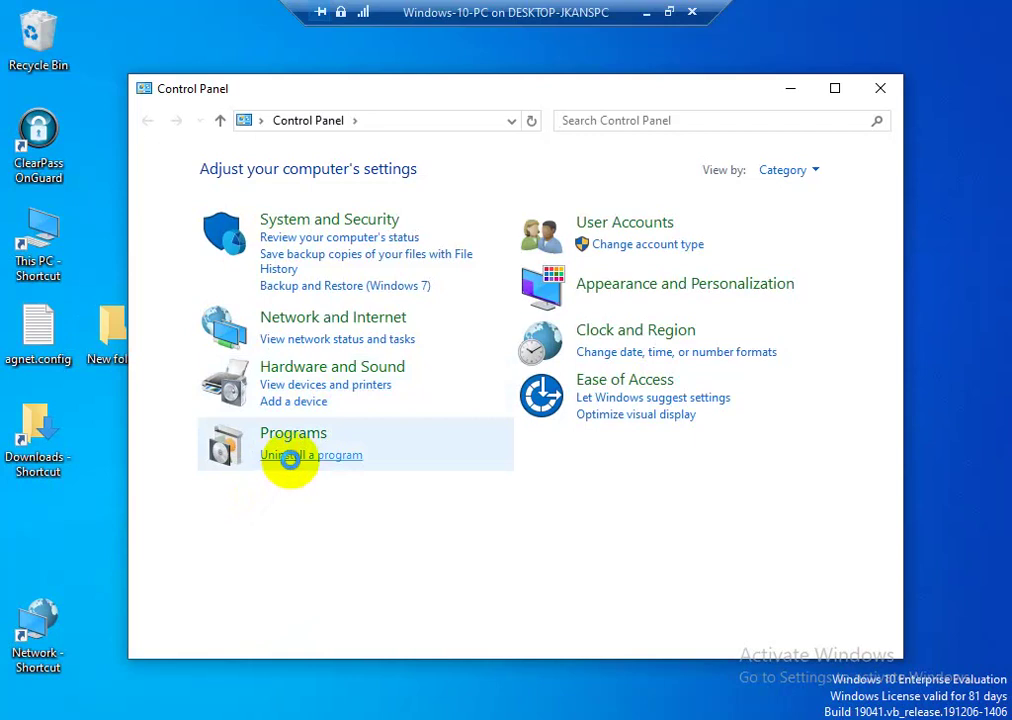
left_click(290, 457)
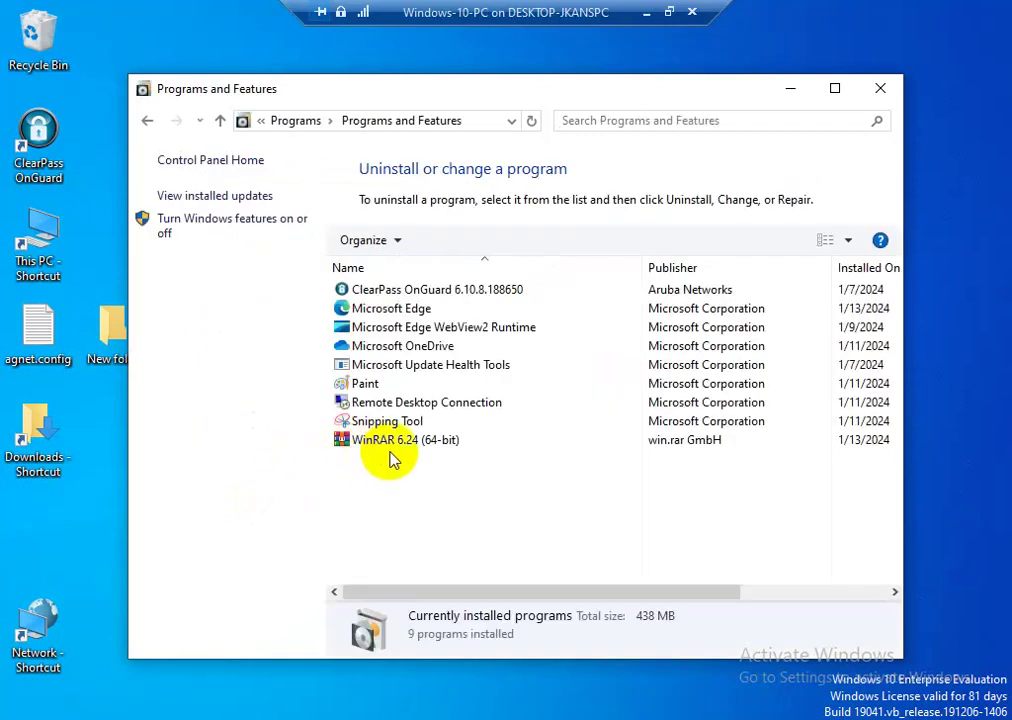
Step: Uninstall WinRAR 6.24 (64-bit) from the PC and close Programs and Features
right_click(394, 445)
left_click(445, 456)
left_click(406, 496)
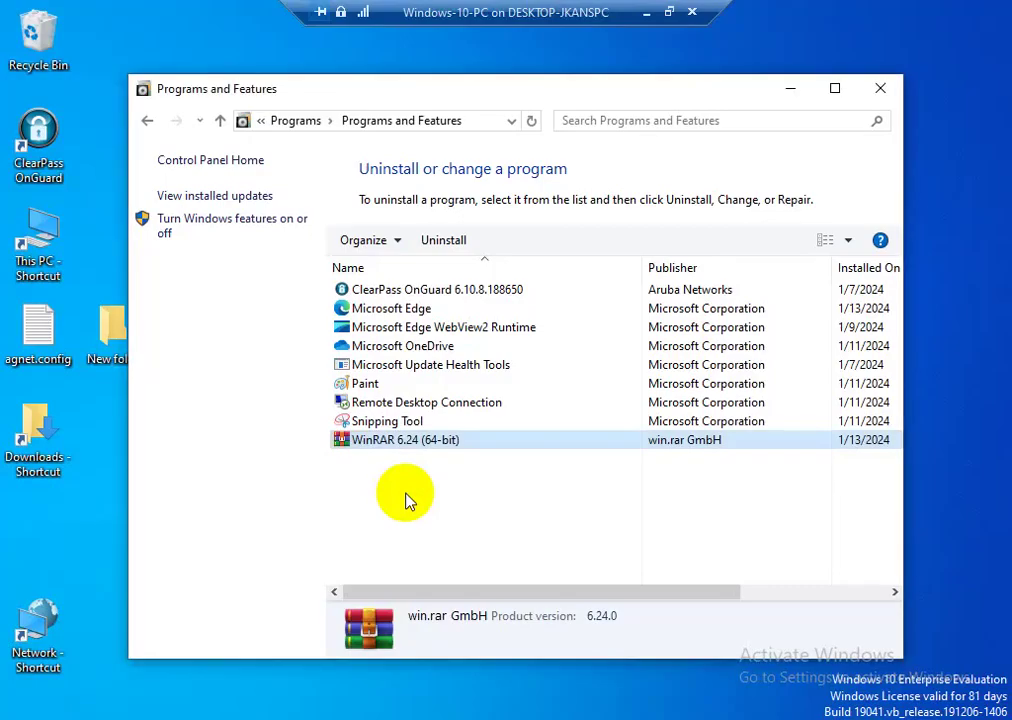
left_click(510, 445)
left_click(880, 92)
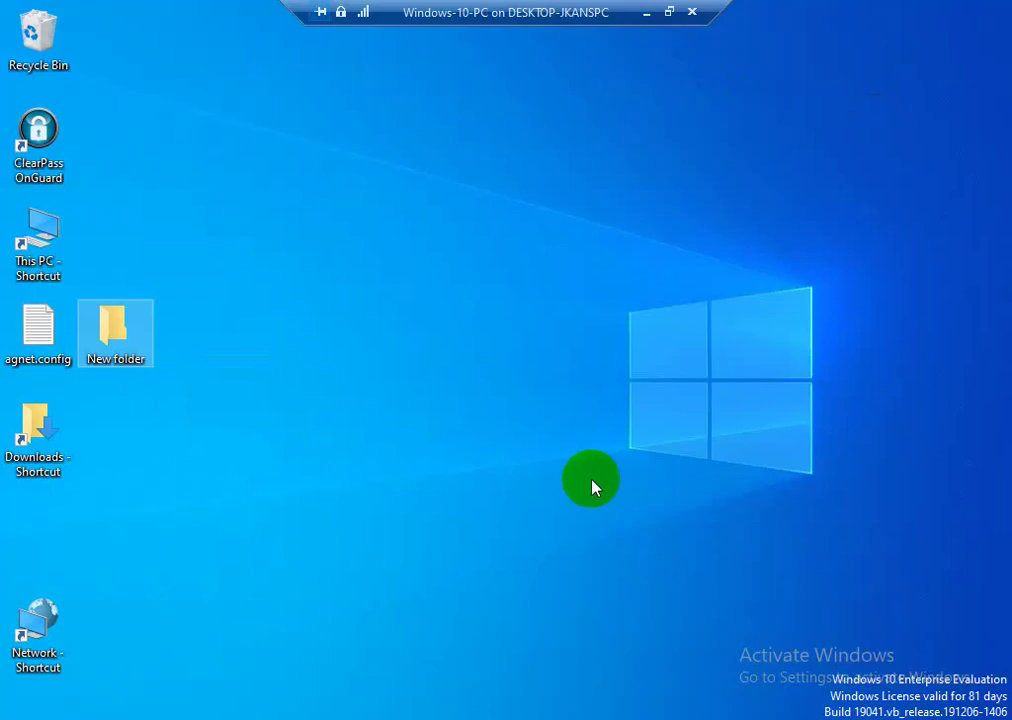
Step: Refresh the desktop, reopen ClearPass OnGuard and retry the health check
right_click(418, 325)
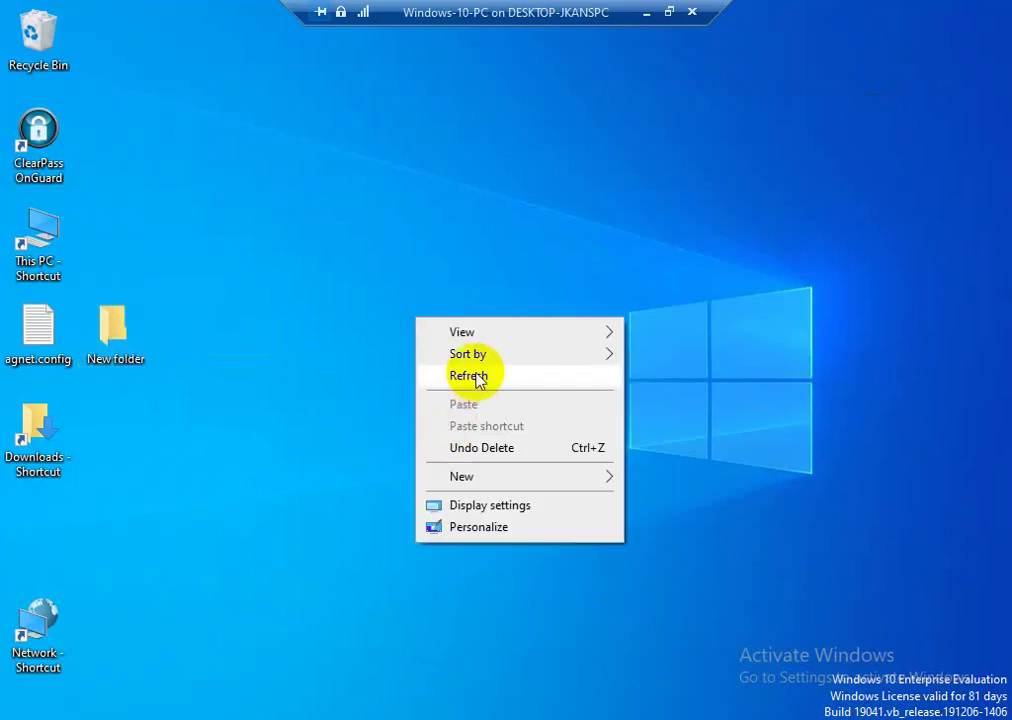
left_click(479, 378)
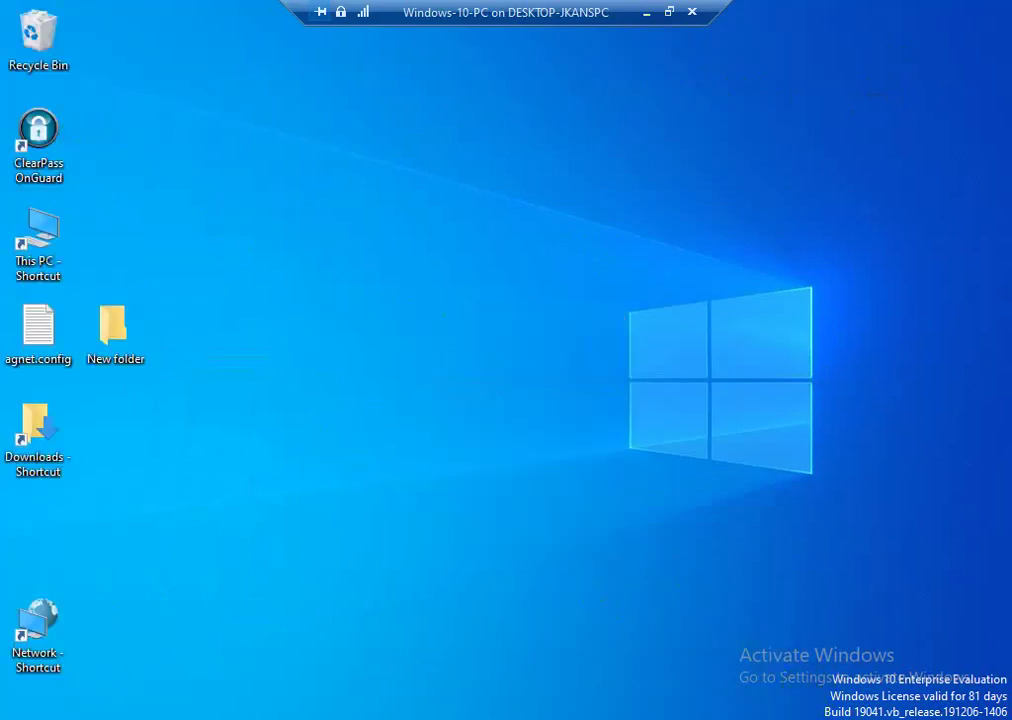
left_click(822, 705)
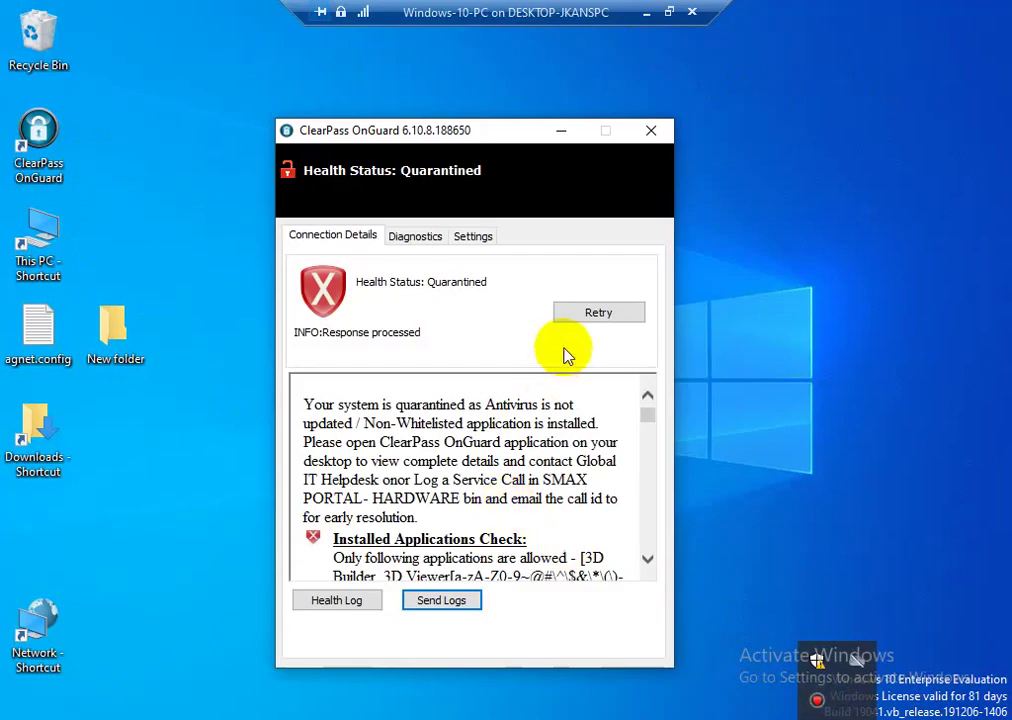
left_click(578, 314)
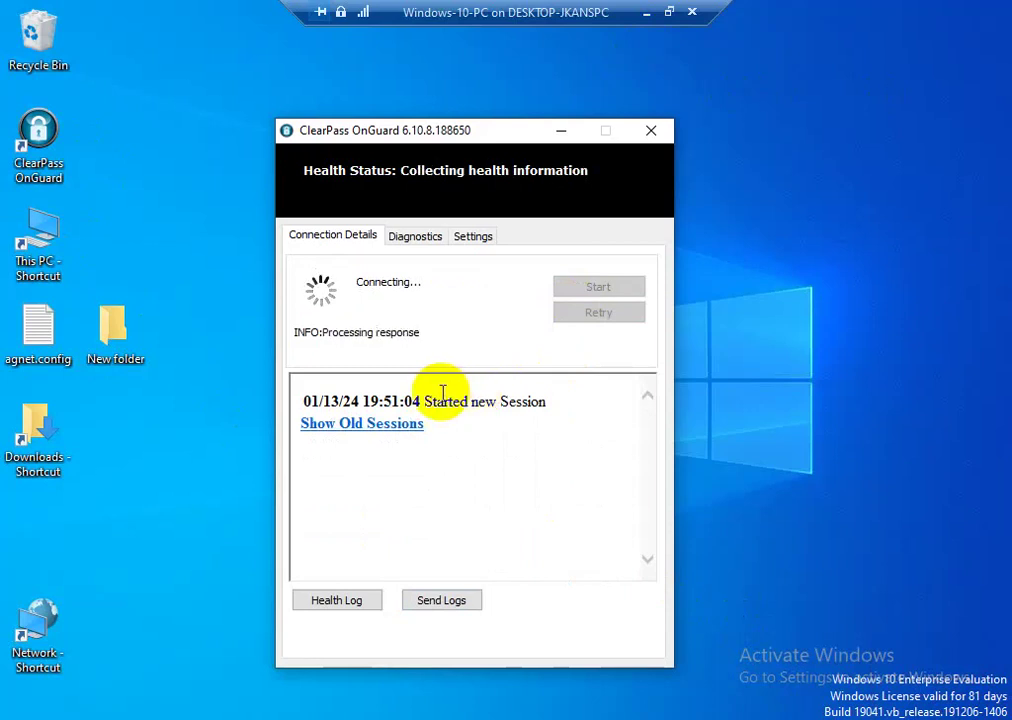
Step: Return to ClearPass Policy Manager, close the old request details and open the newest WEBAUTH request's Posture Evaluation Results
left_click(650, 16)
key("alt+Tab")
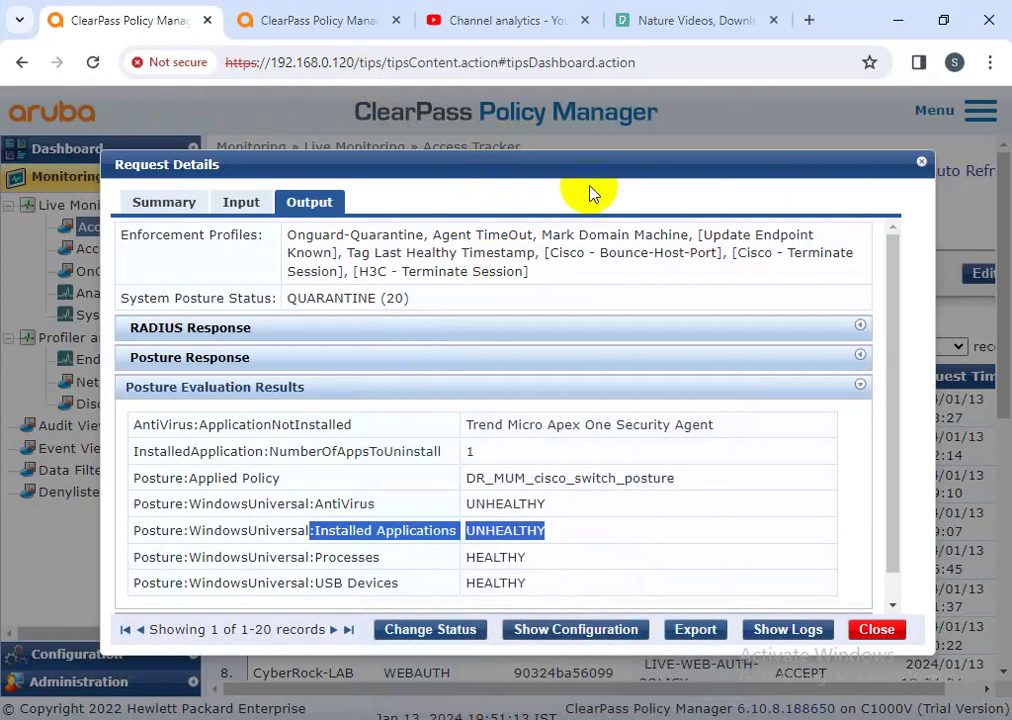
left_click(888, 629)
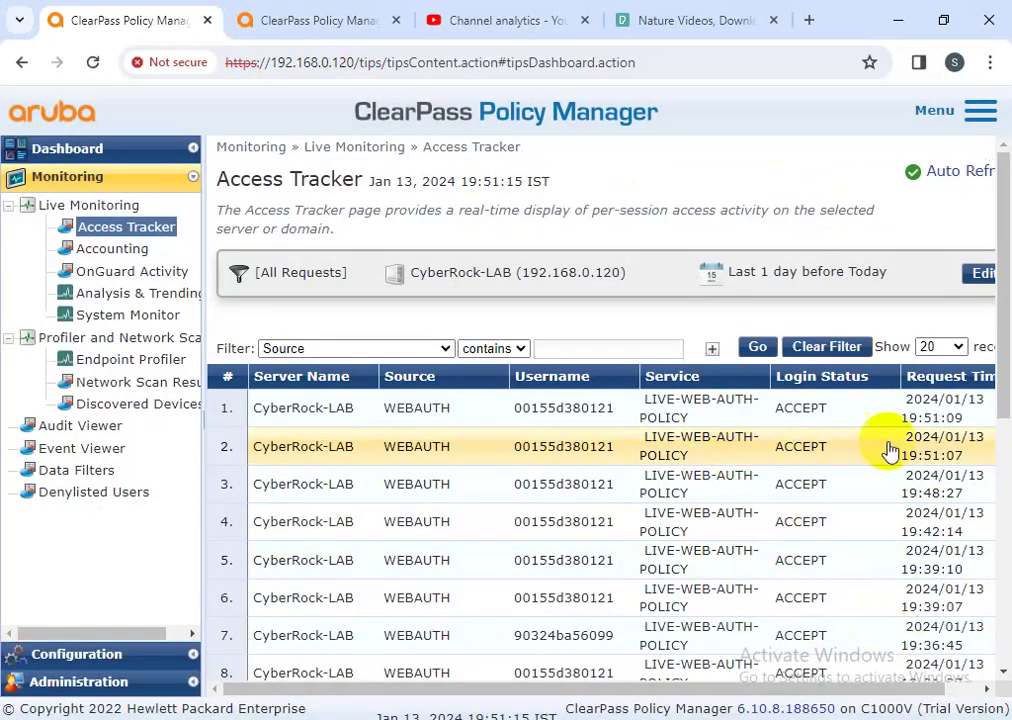
left_click(542, 418)
left_click(309, 205)
left_click(290, 387)
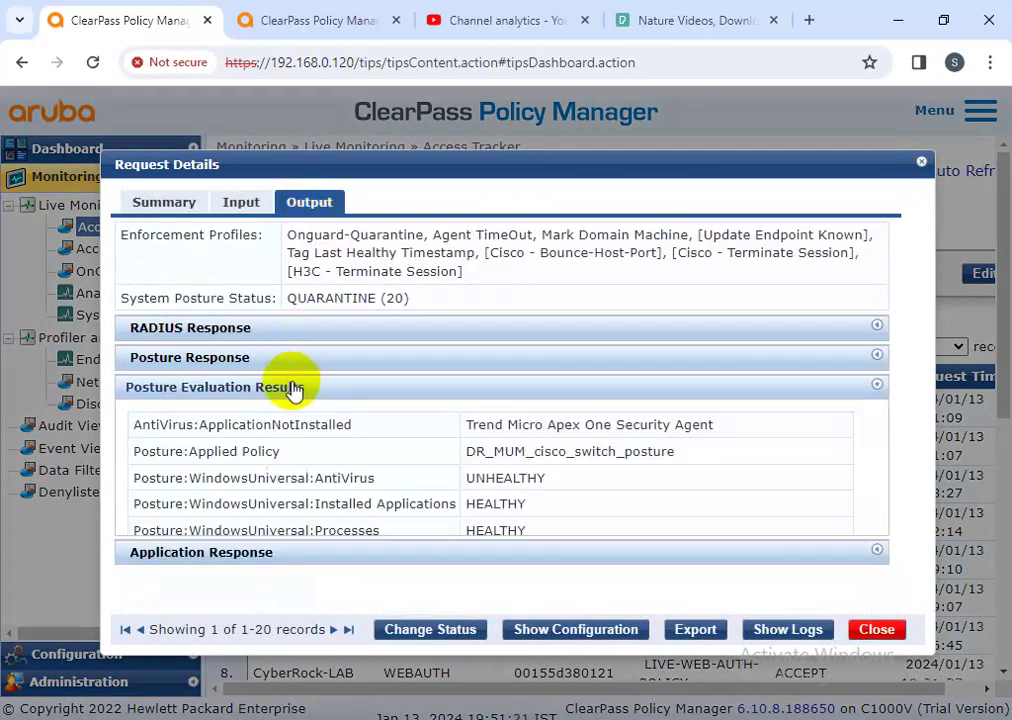
Step: Examine the new posture evaluation results for installed applications, antivirus, the missing antivirus product and USB devices
left_click_drag(556, 507, 133, 510)
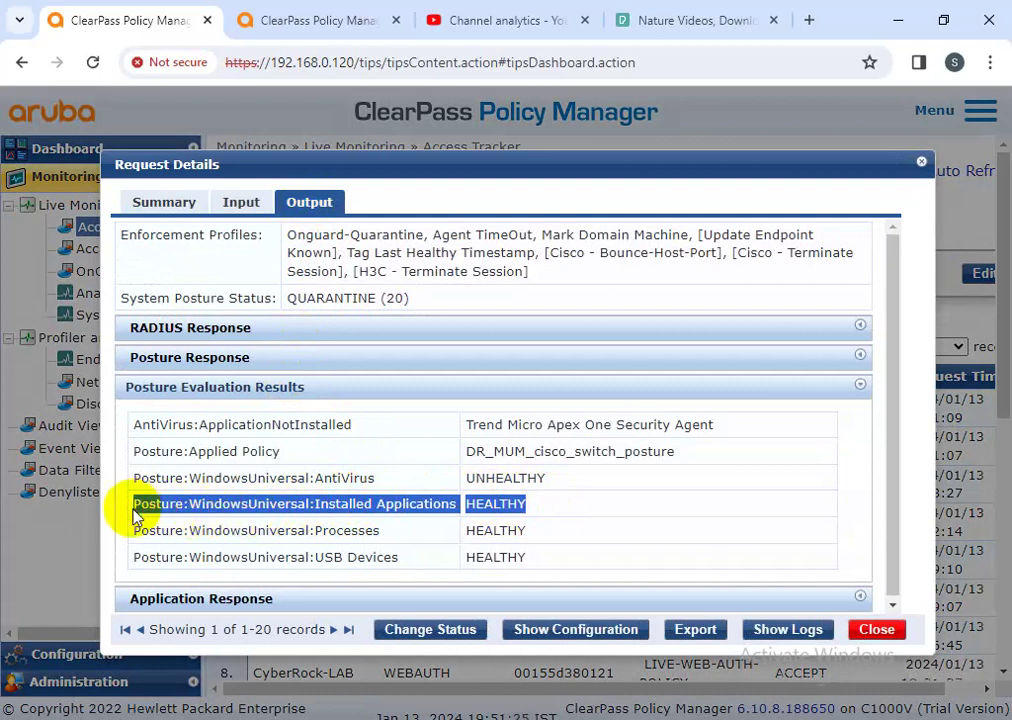
left_click_drag(542, 476, 132, 482)
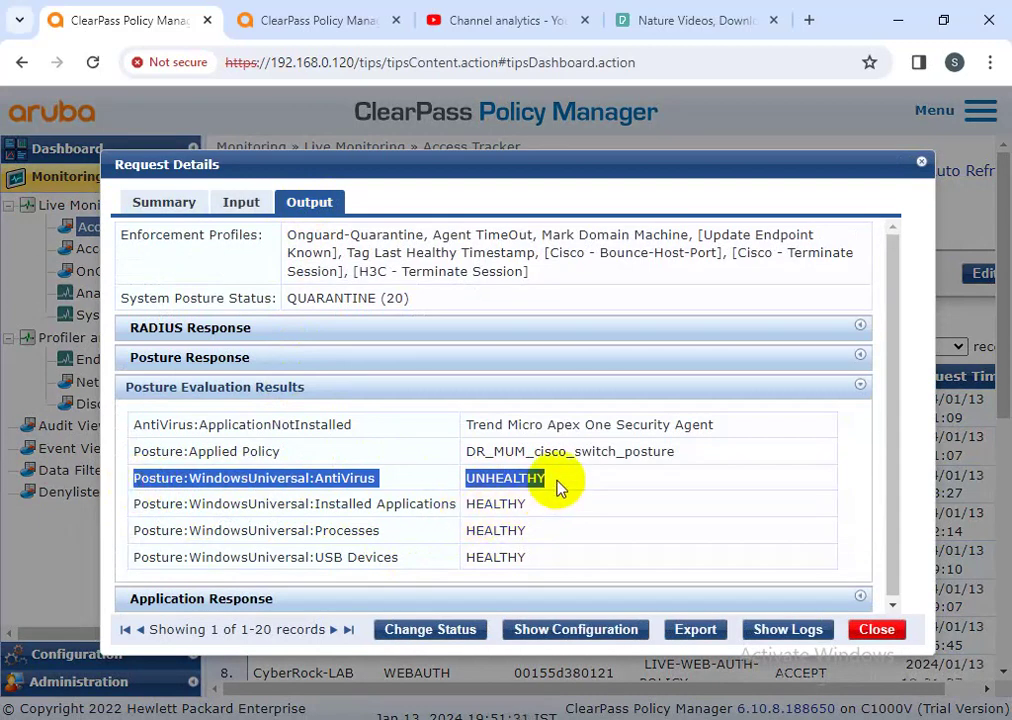
left_click_drag(567, 481, 445, 477)
left_click_drag(718, 425, 459, 430)
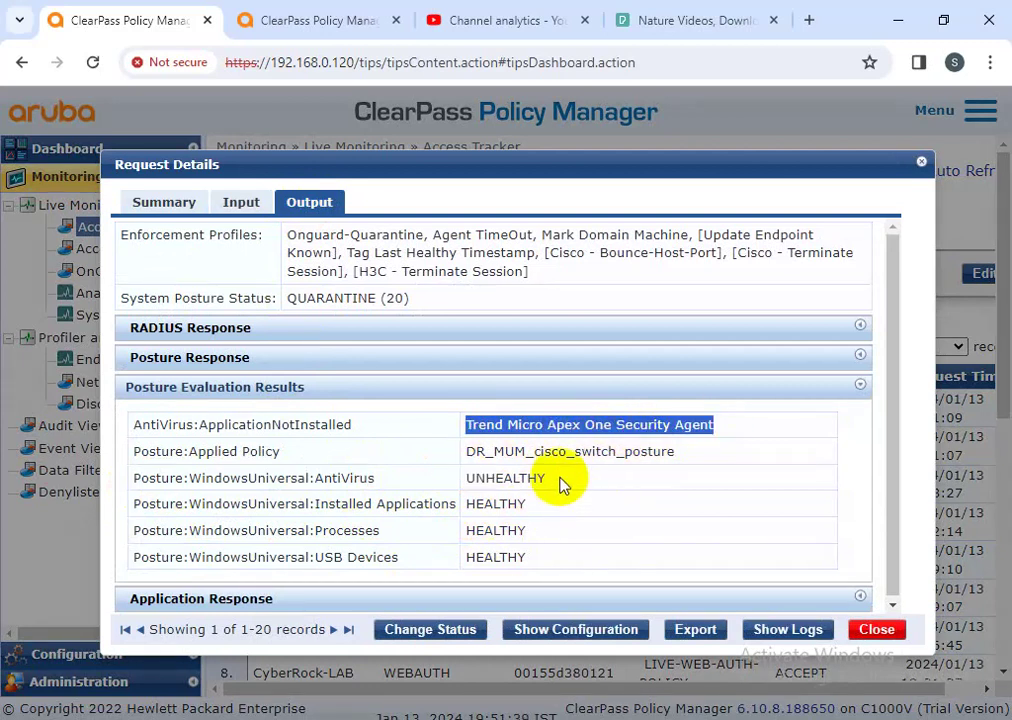
left_click_drag(560, 481, 466, 481)
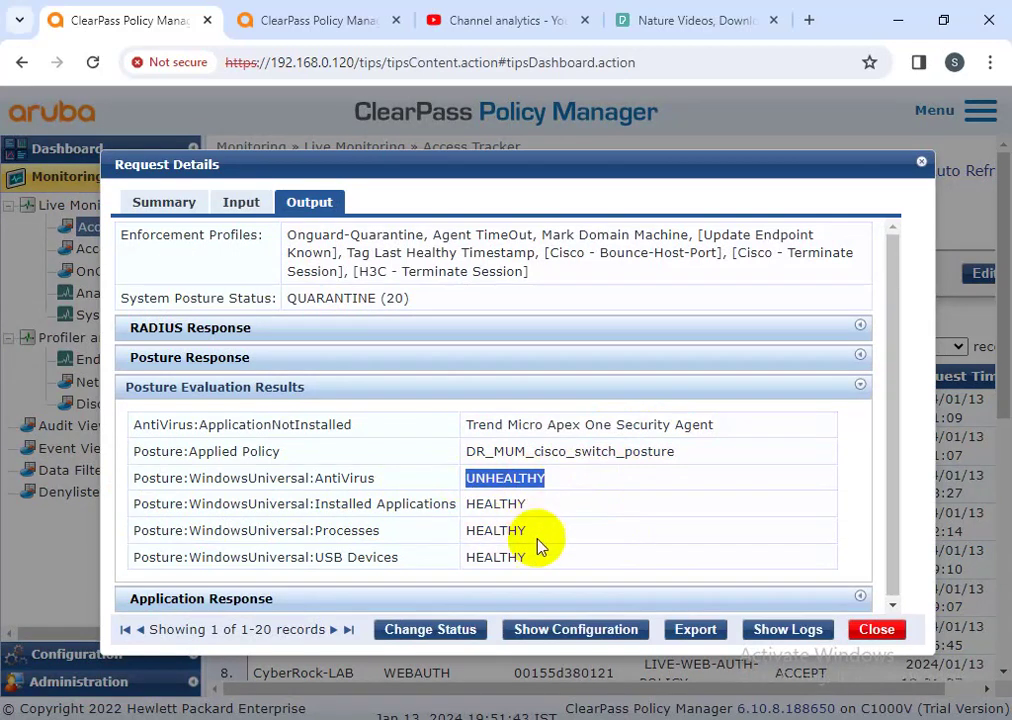
left_click_drag(531, 557, 448, 560)
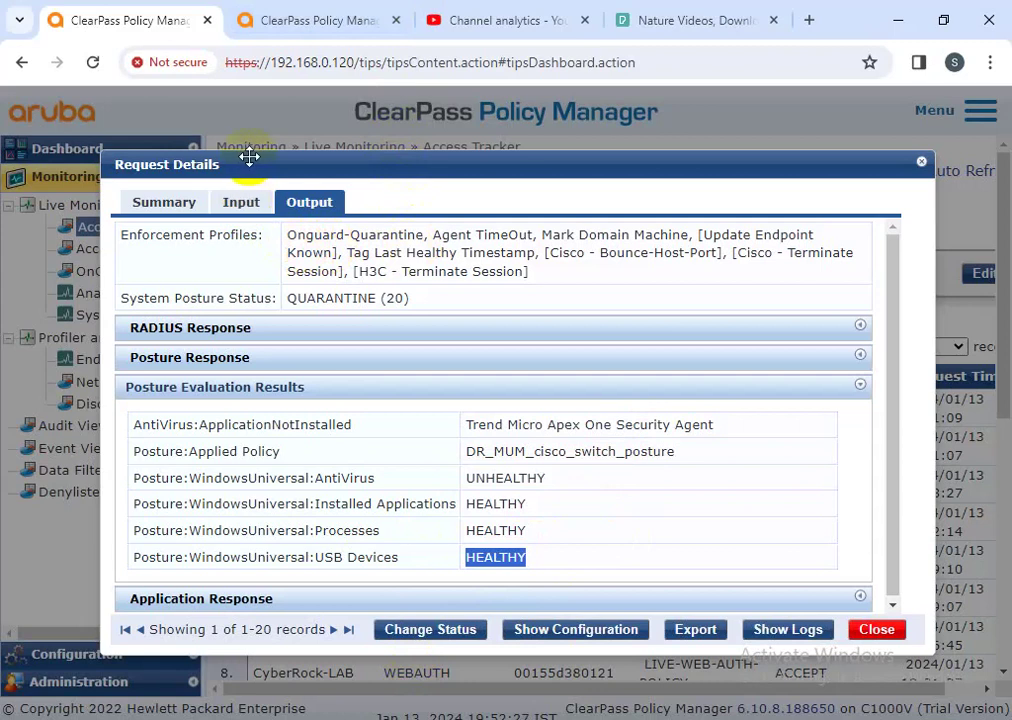
Step: Examine the missing antivirus product and the AntiVirus result, and switch to the Windows-10-PC to close ClearPass OnGuard
left_click_drag(466, 427, 700, 430)
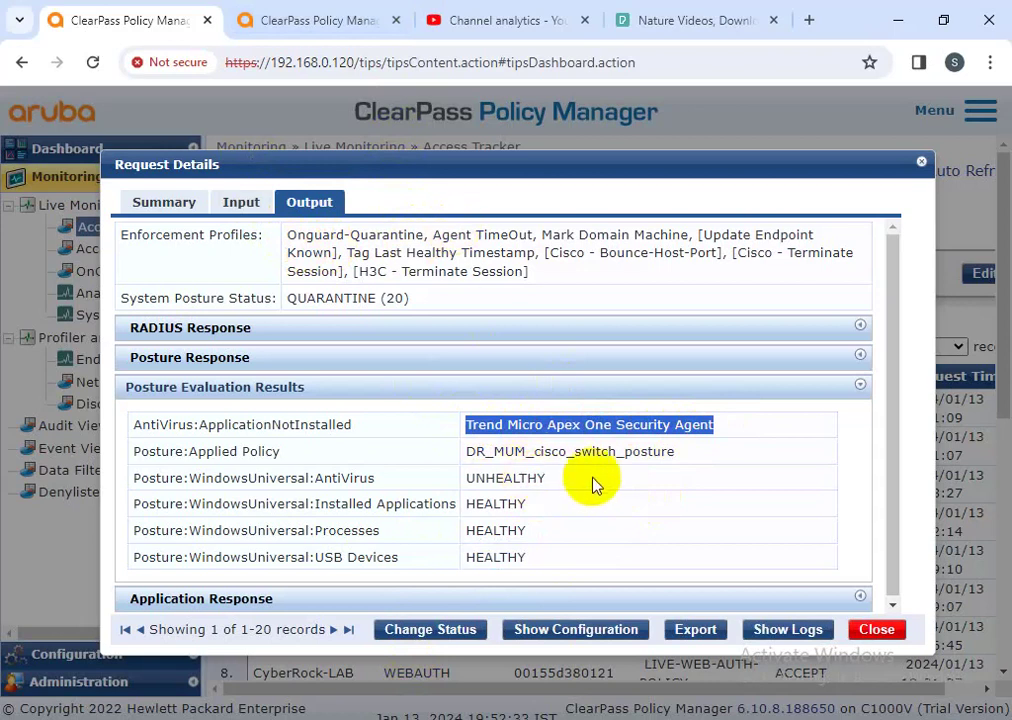
left_click_drag(316, 478, 560, 484)
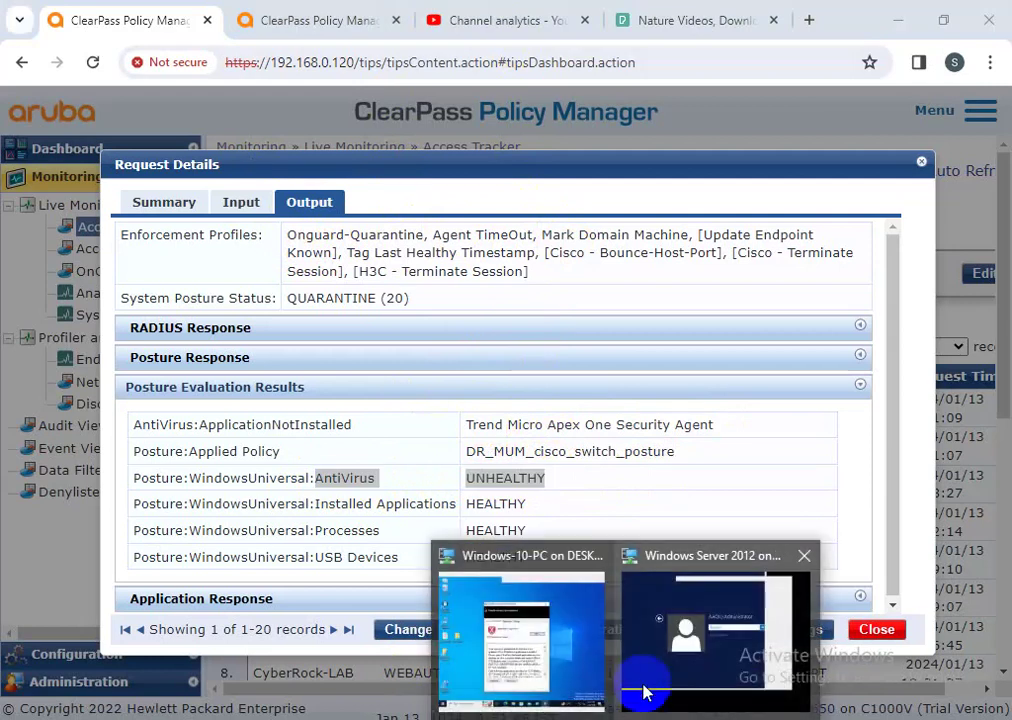
left_click(445, 621)
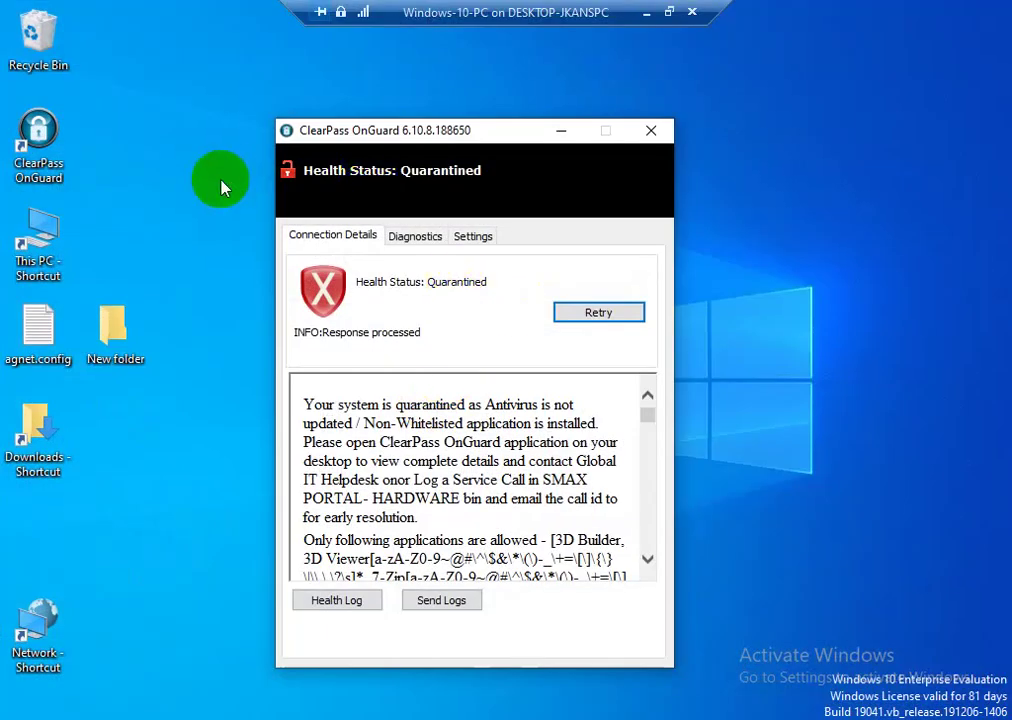
left_click(648, 133)
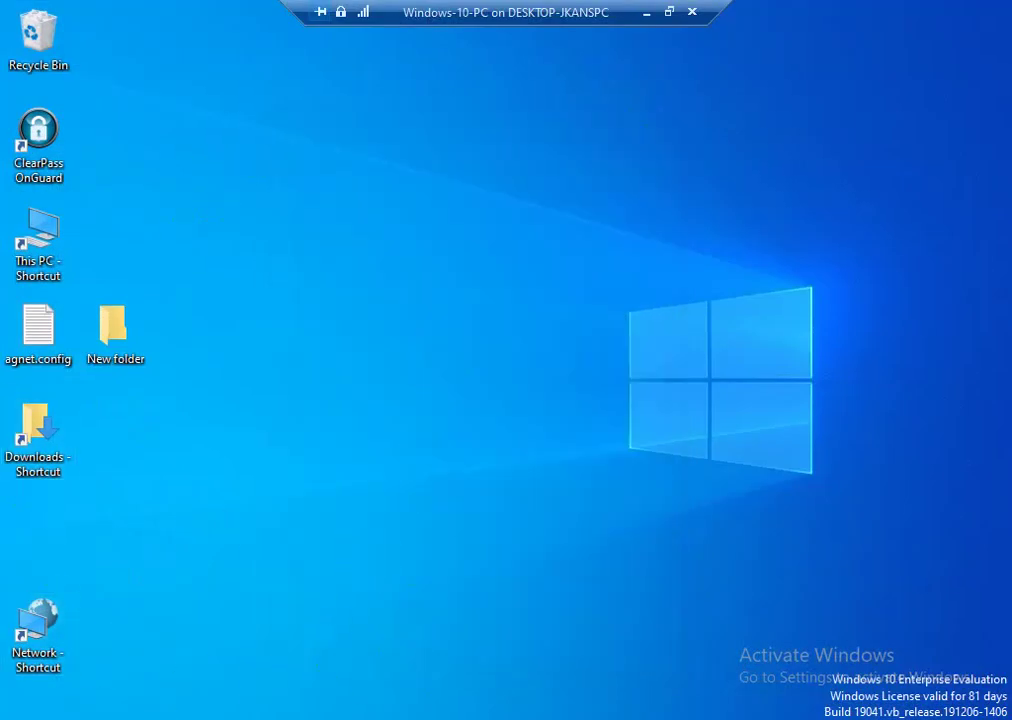
Step: Bring up the web browser on the PC, replace the WinRAR download page with a new tab and open Google
key("alt+Tab")
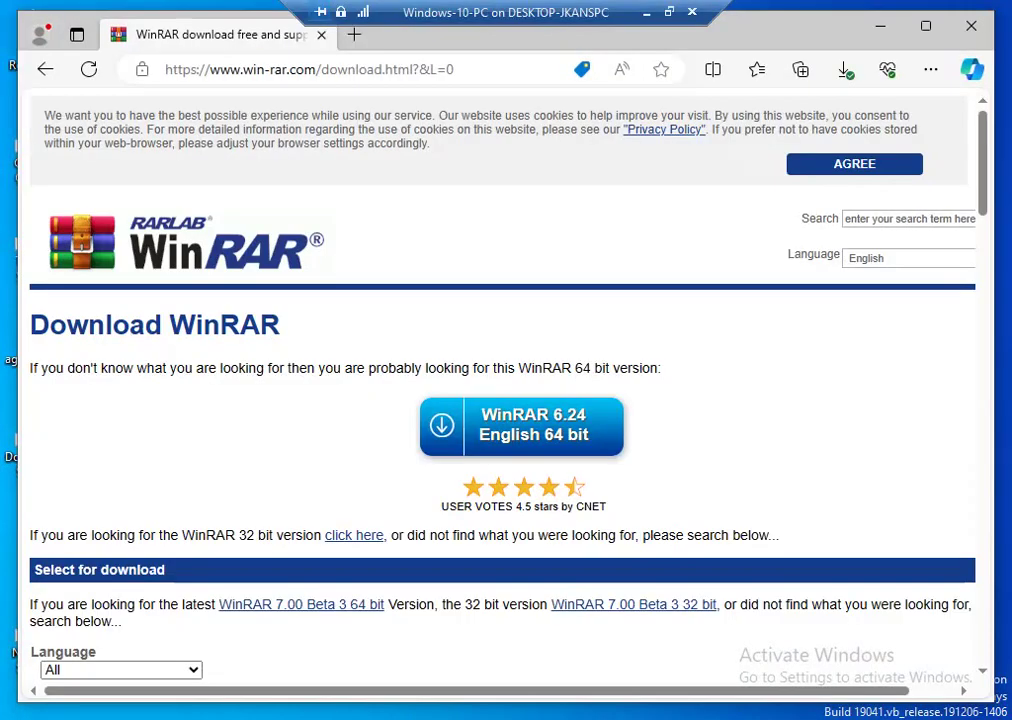
left_click(337, 40)
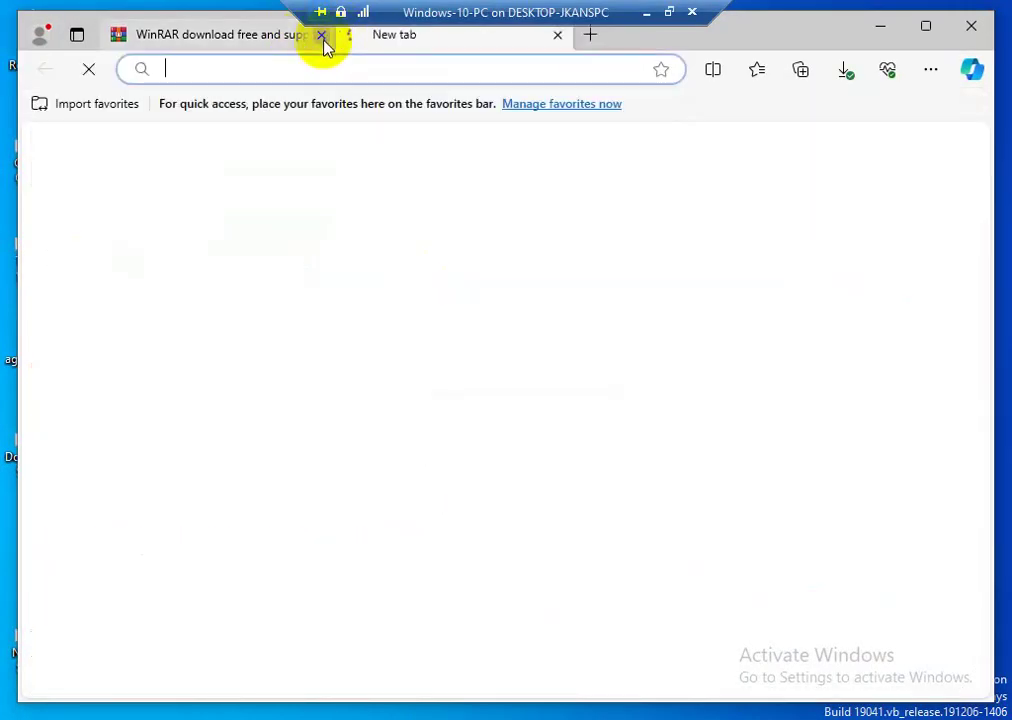
left_click(323, 40)
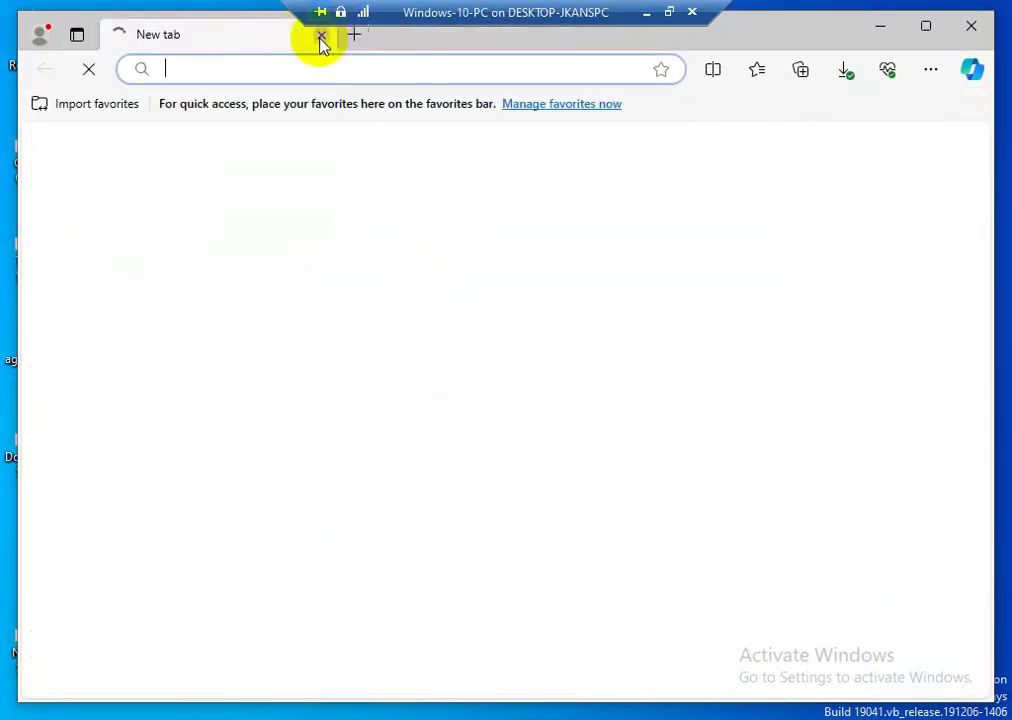
left_click(265, 70)
type("g")
key("Return")
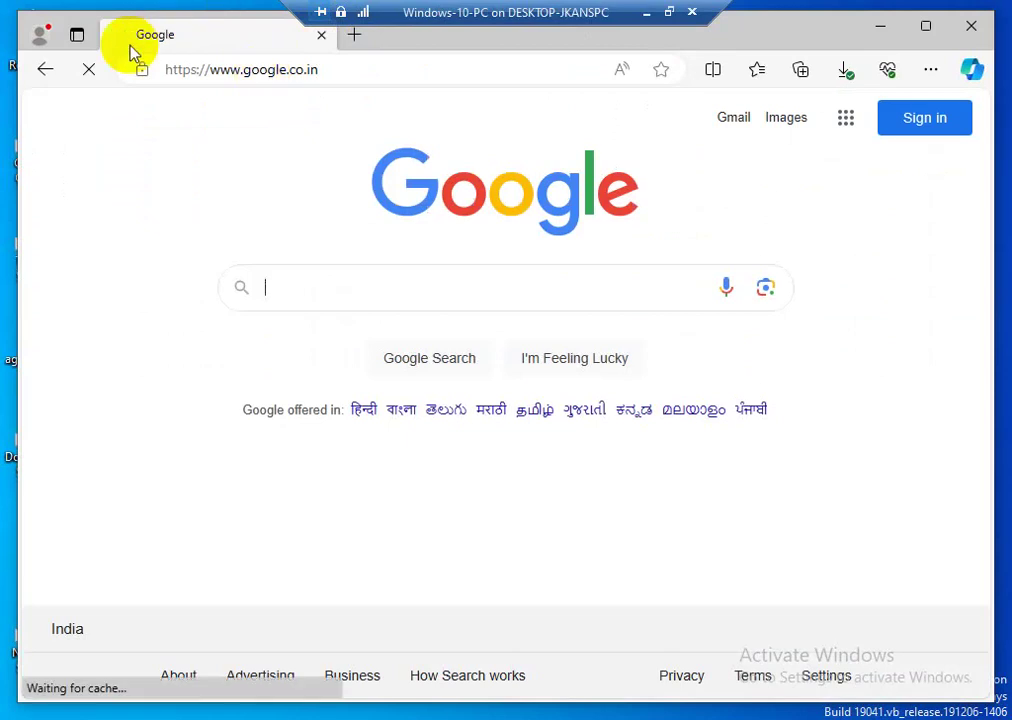
type("trean")
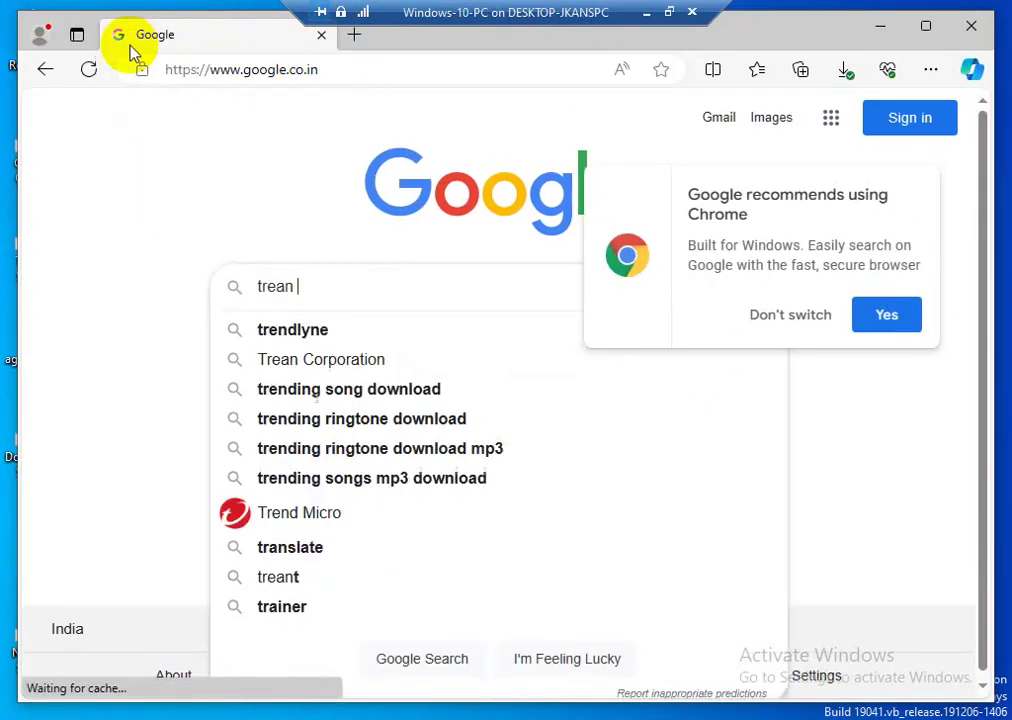
key("BackSpace")
key("BackSpace")
key("BackSpace")
key("BackSpace")
key("BackSpace")
key("BackSpace")
type("tre")
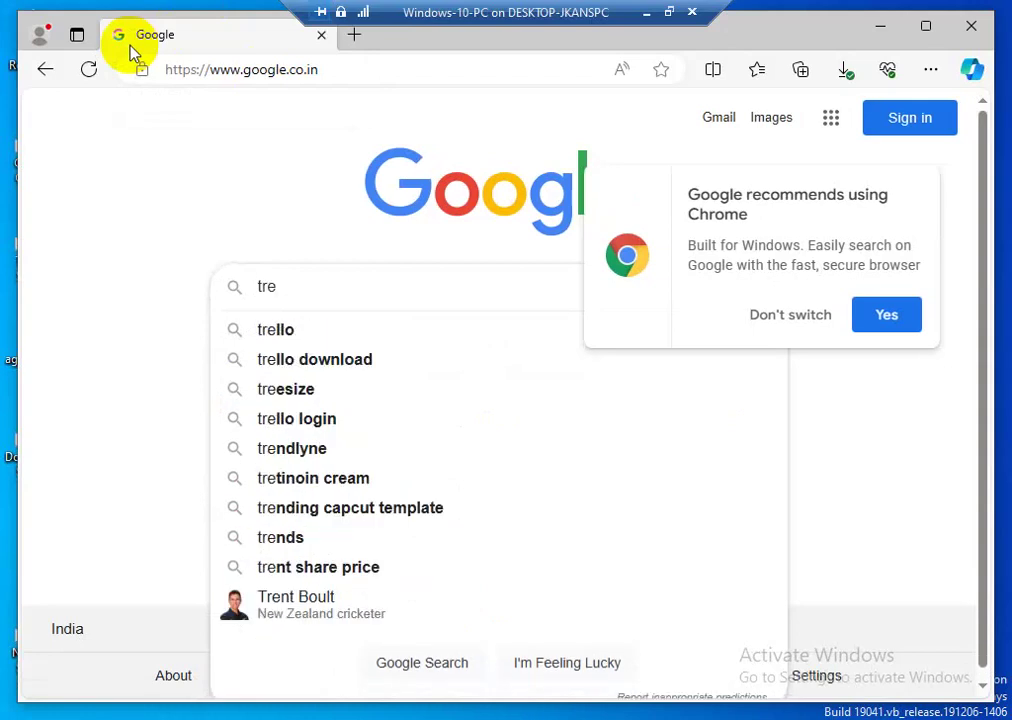
key("BackSpace")
key("BackSpace")
key("BackSpace")
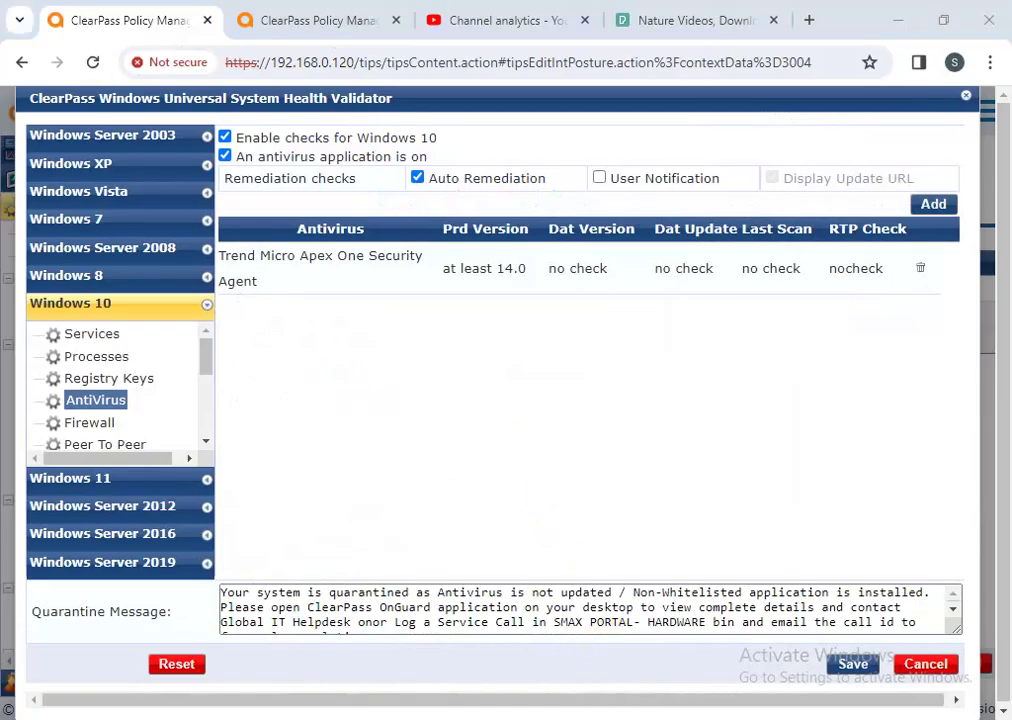
Step: Open ClearPass OnGuard on the Windows-10-PC to review its health status, and return to the ClearPass Policy Manager health validator
mouse_move(636, 708)
left_click(515, 639)
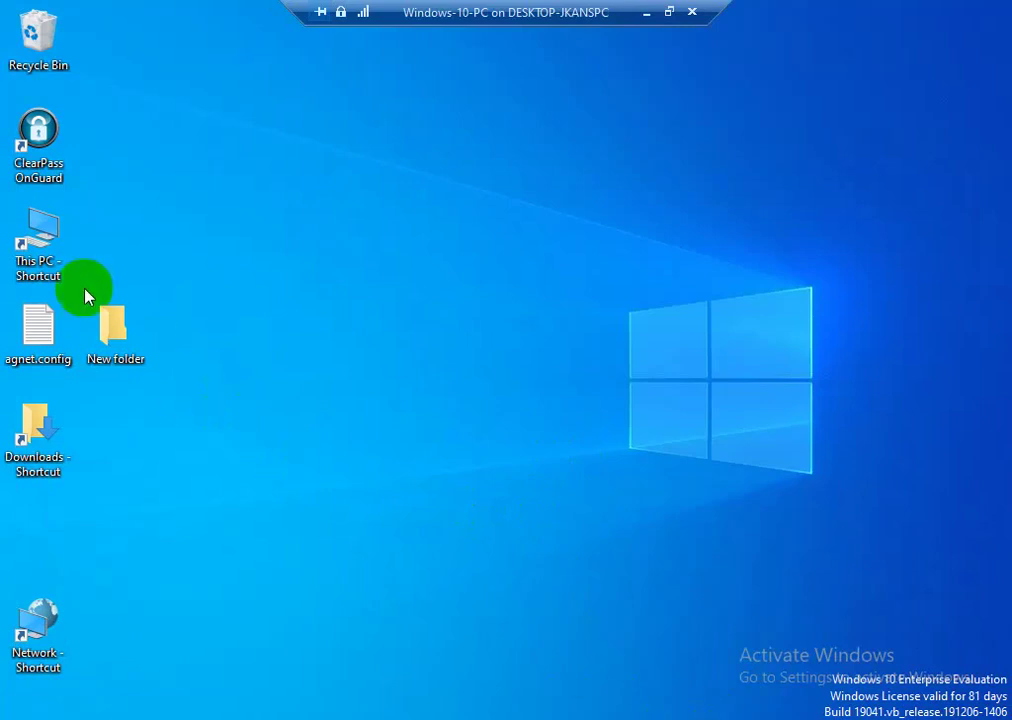
left_click(42, 140)
double_click(42, 140)
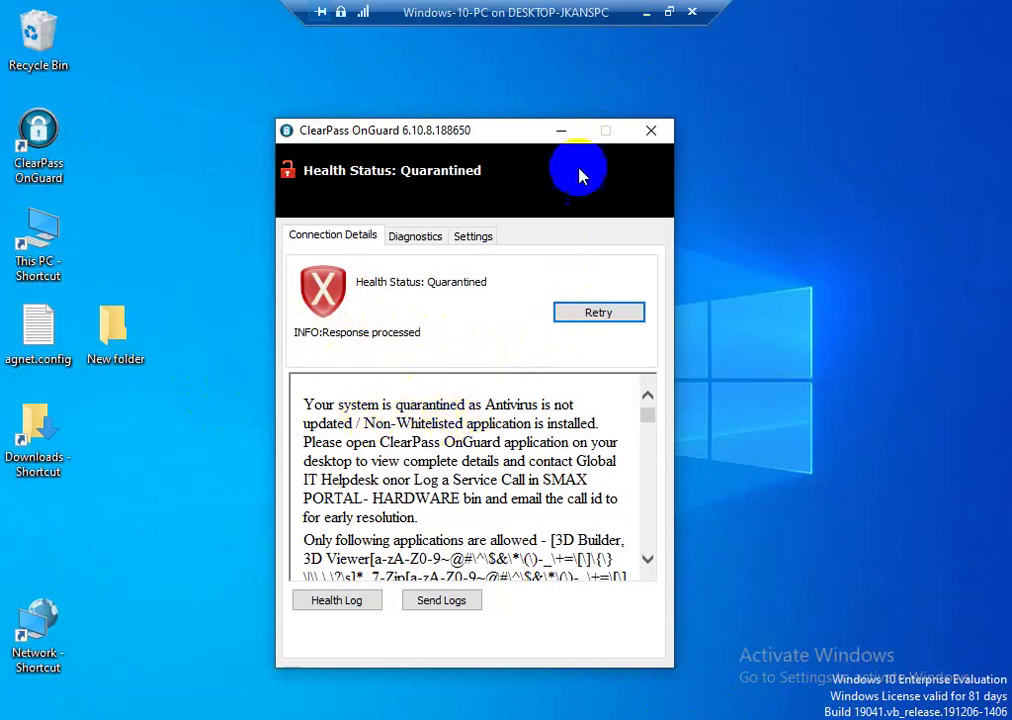
left_click(647, 78)
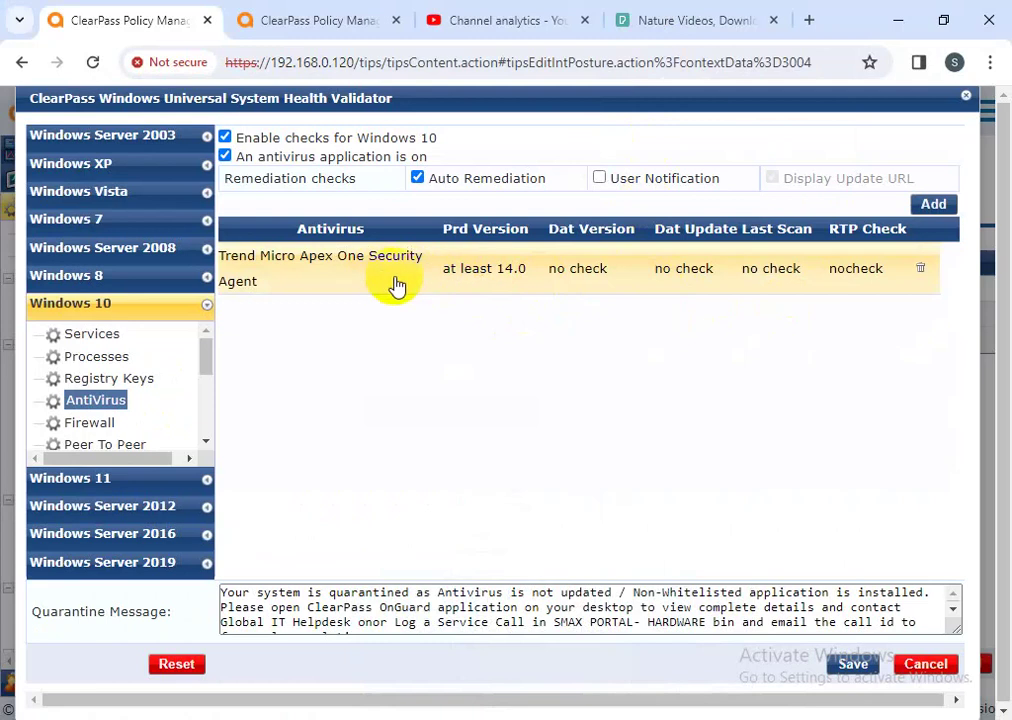
Step: Delete the Trend Micro Apex One Security Agent entry from the Windows 10 AntiVirus check, reopening the health validator configuration after cancelling it once
left_click(922, 270)
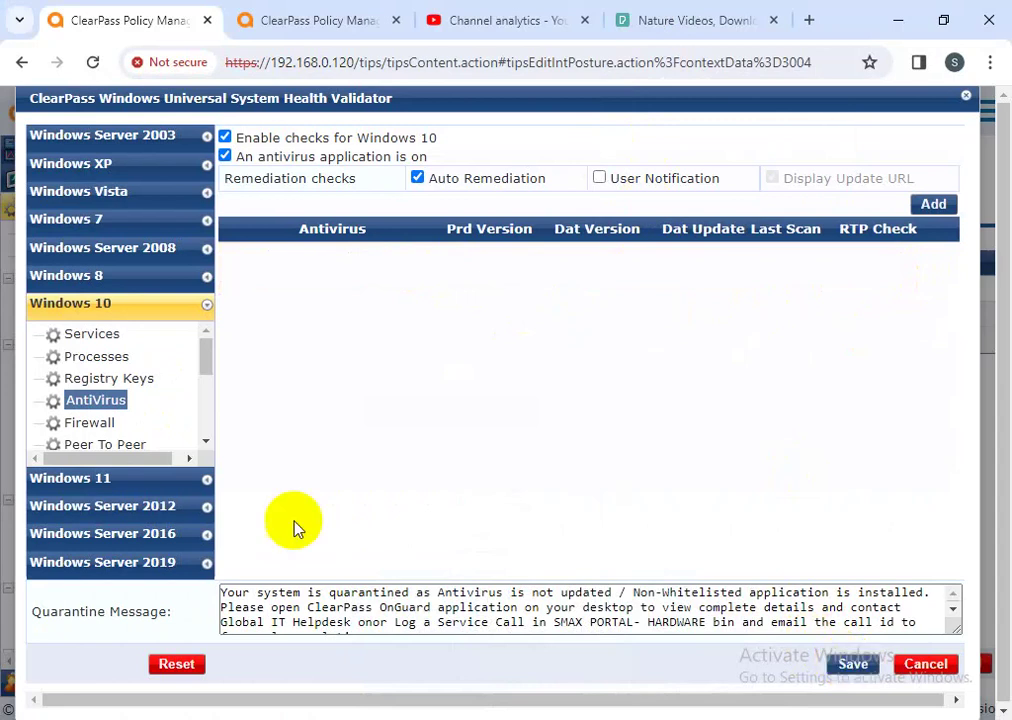
left_click(922, 668)
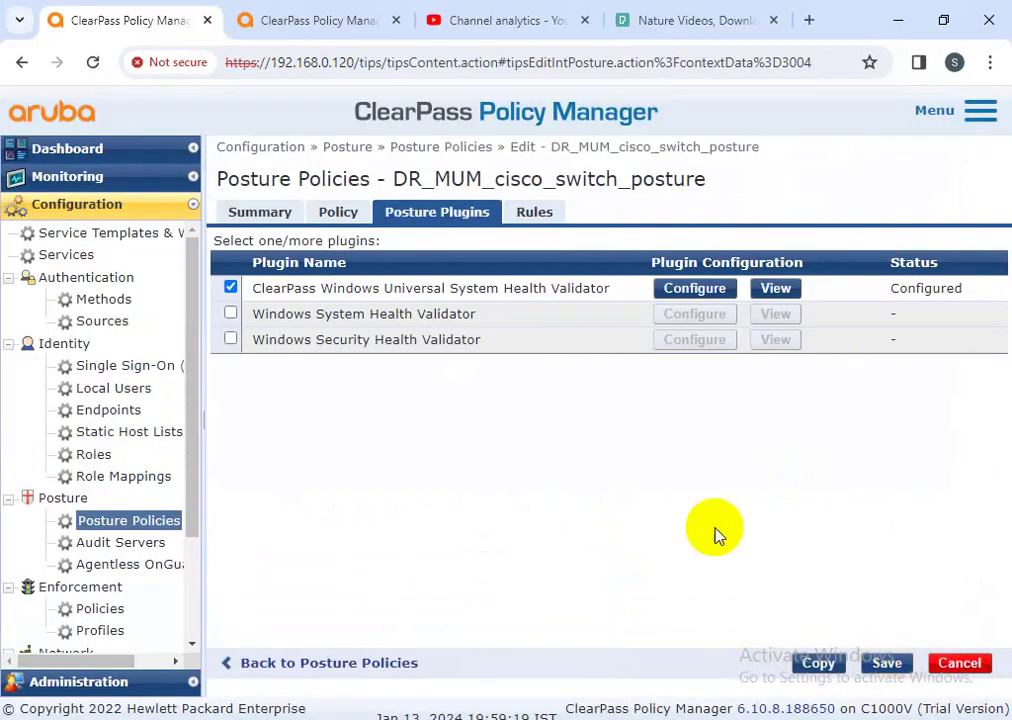
left_click(708, 292)
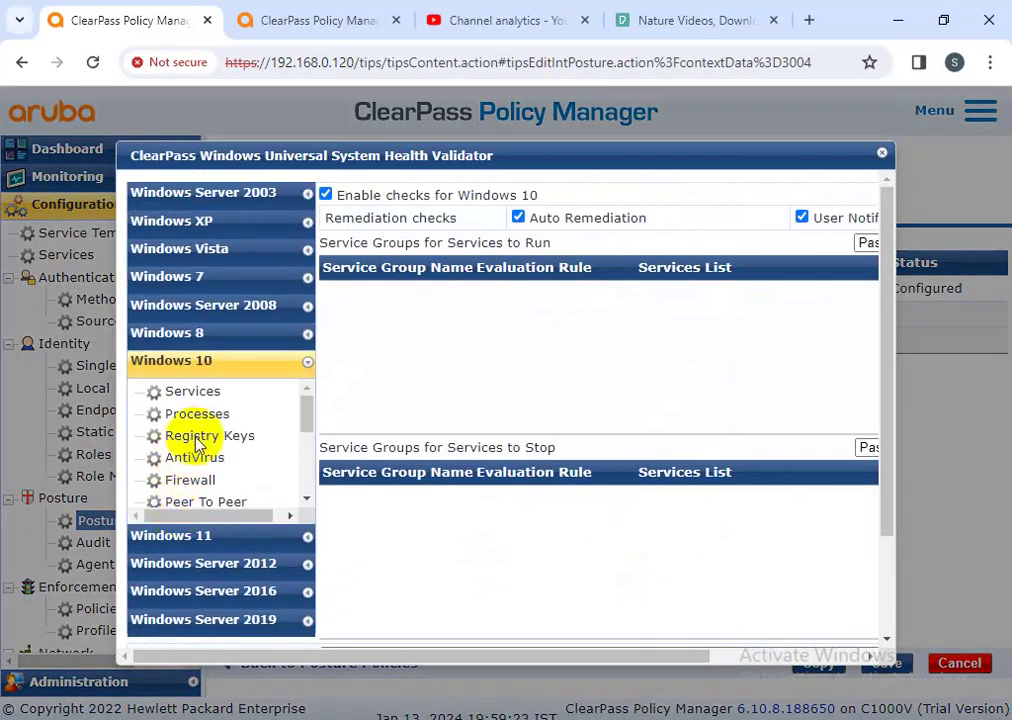
left_click(197, 455)
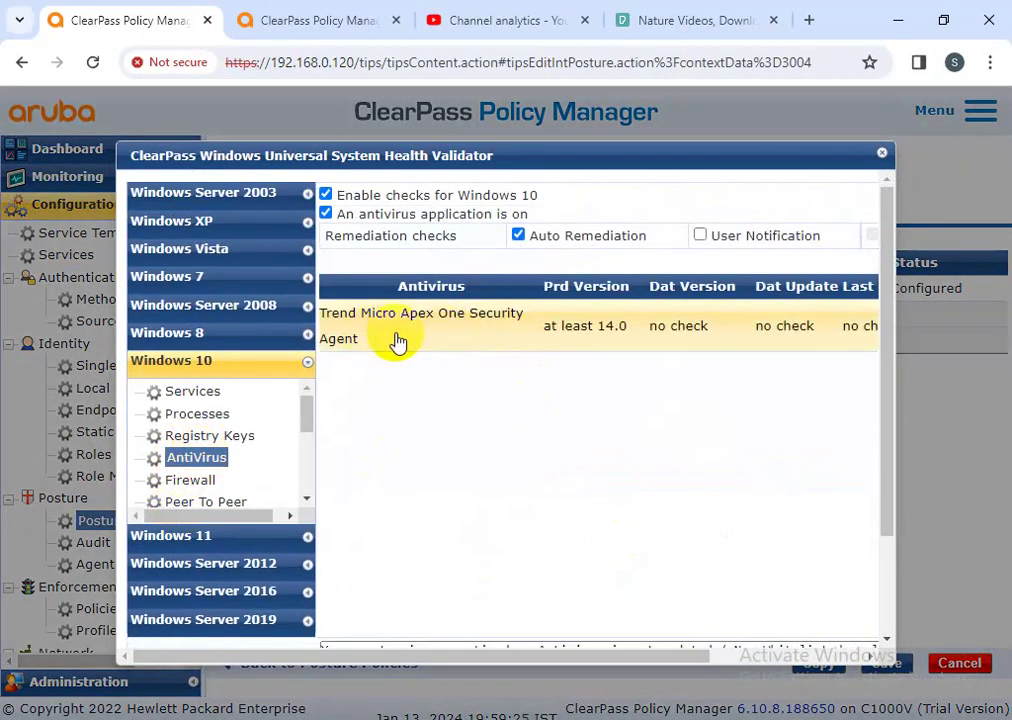
left_click_drag(604, 656, 715, 655)
left_click(869, 332)
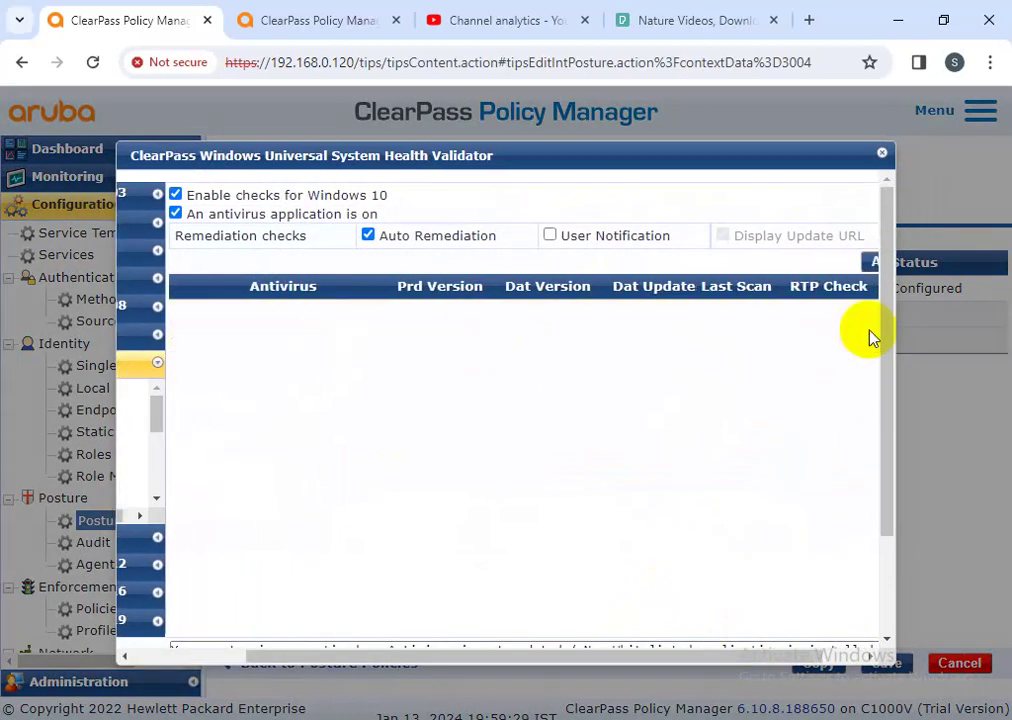
Step: Try to save the health validator with the antivirus check enabled and no antivirus product listed
scroll(870, 450, "down", 5)
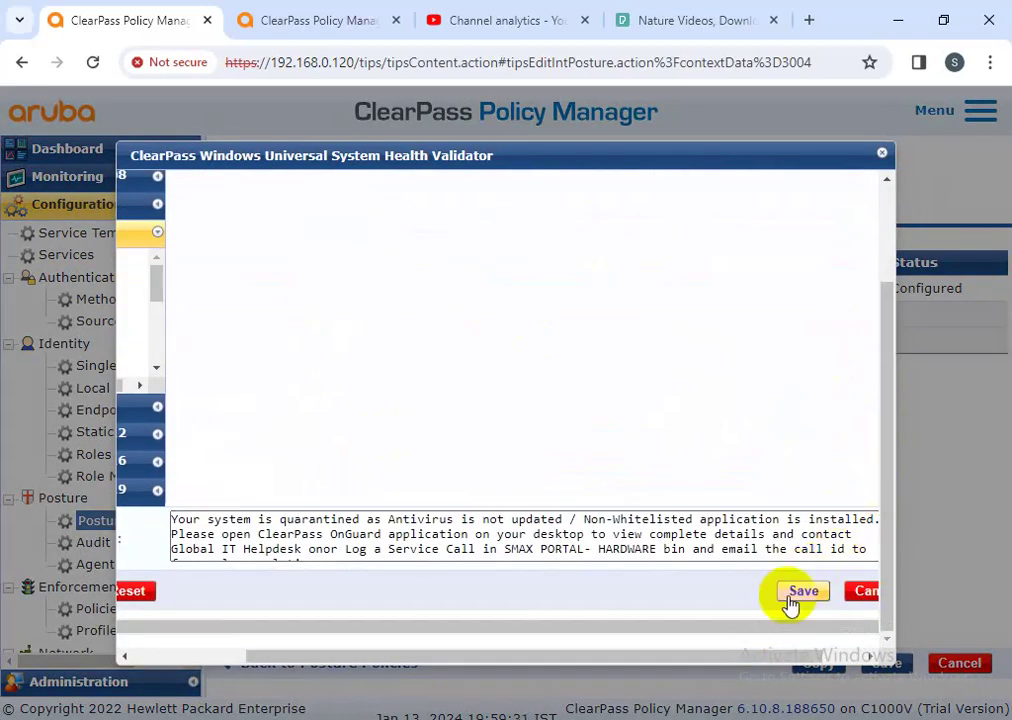
scroll(795, 595, "up", 1)
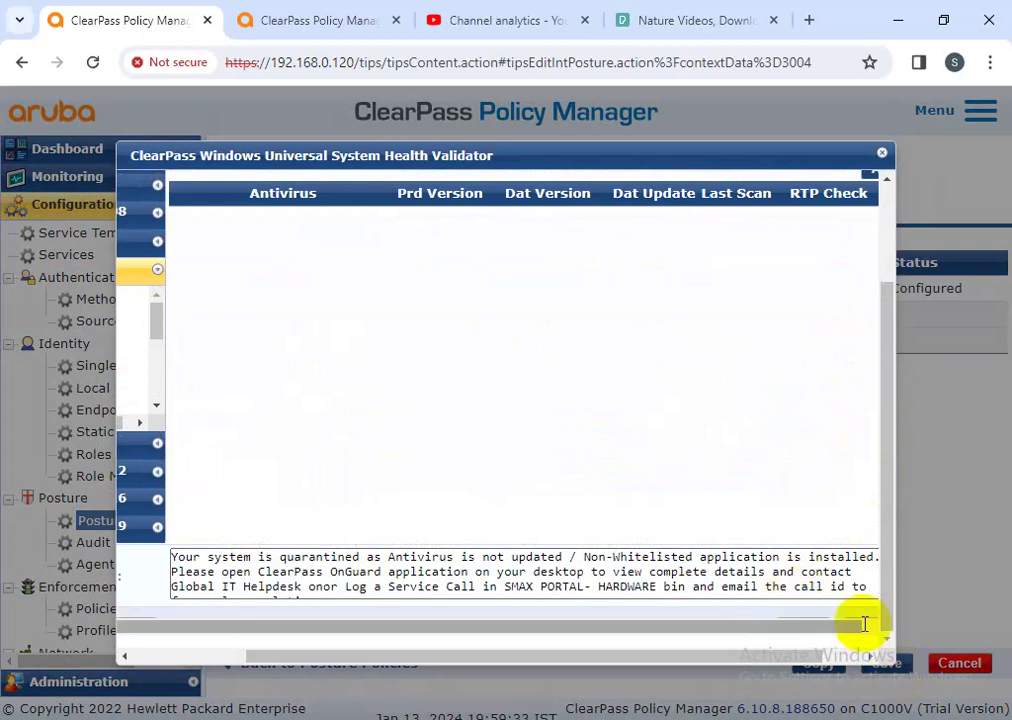
scroll(777, 445, "up", 3)
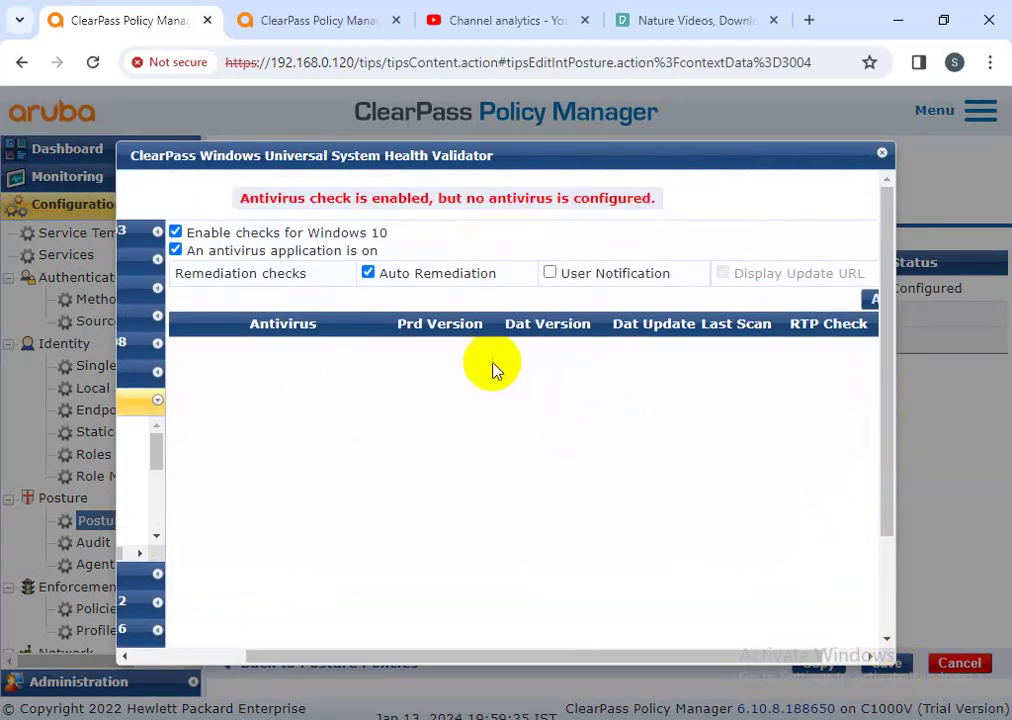
Step: Disable "An antivirus application is on" for Windows 10, and save the health validator and the DR_MUM_cisco_switch_posture policy
left_click_drag(888, 463, 776, 630)
left_click_drag(409, 653, 212, 662)
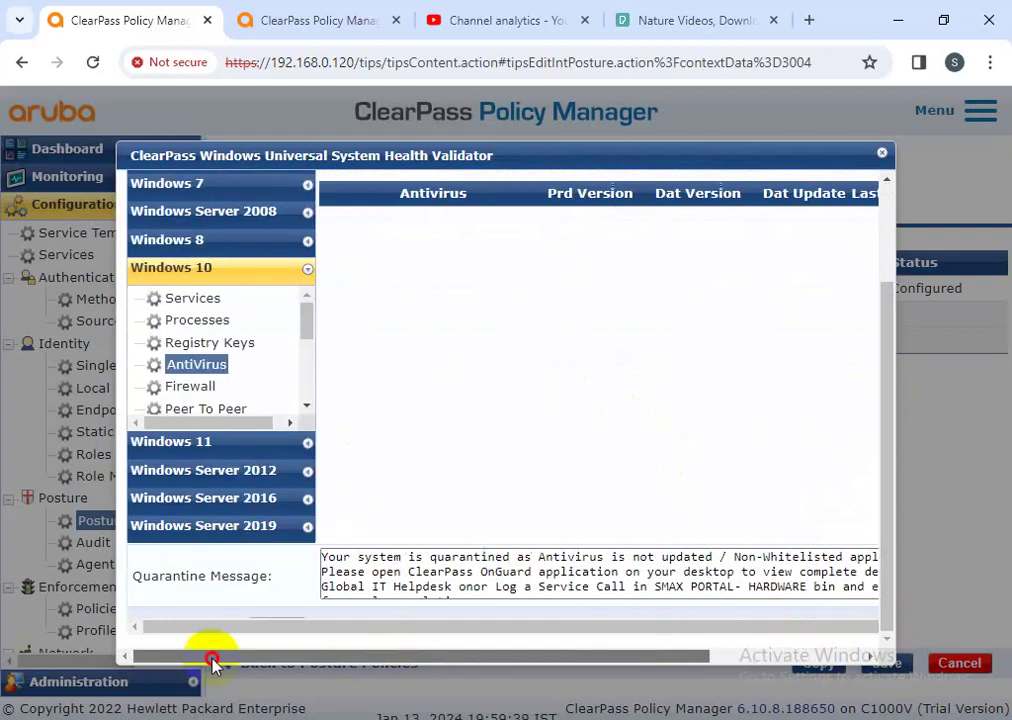
left_click(215, 345)
left_click(212, 364)
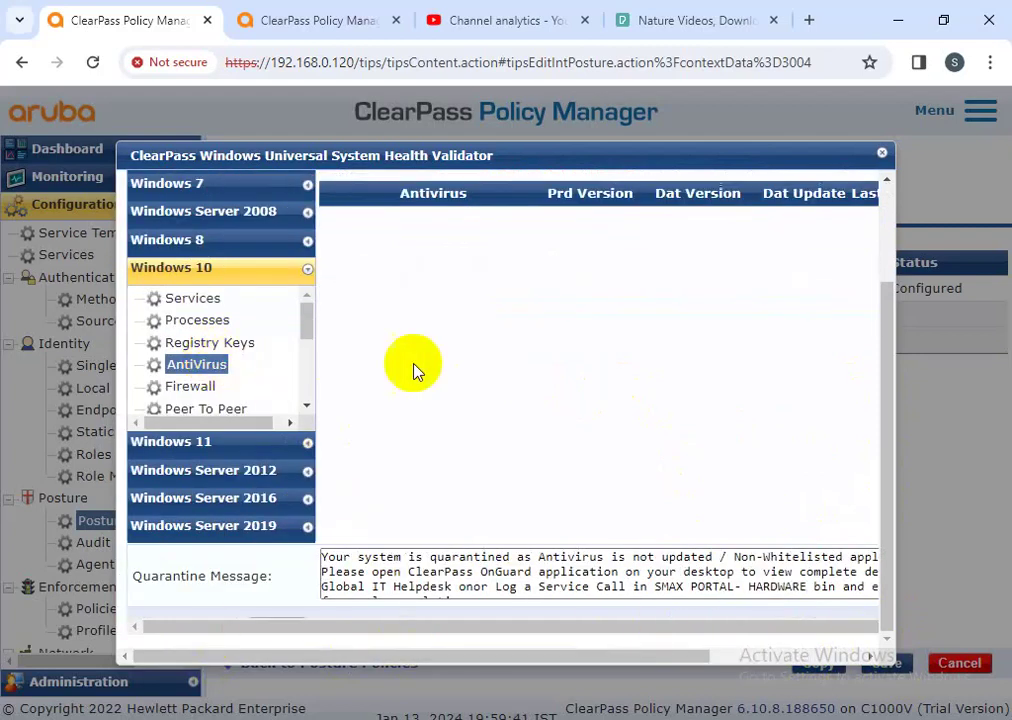
scroll(413, 366, "up", 3)
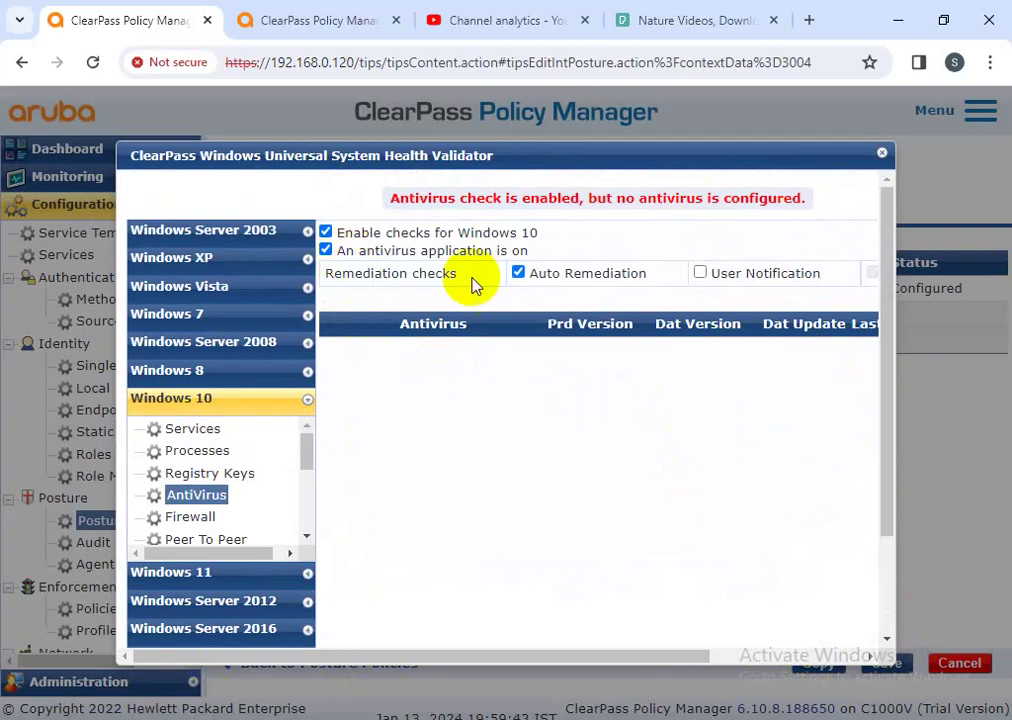
left_click(329, 252)
scroll(597, 443, "down", 3)
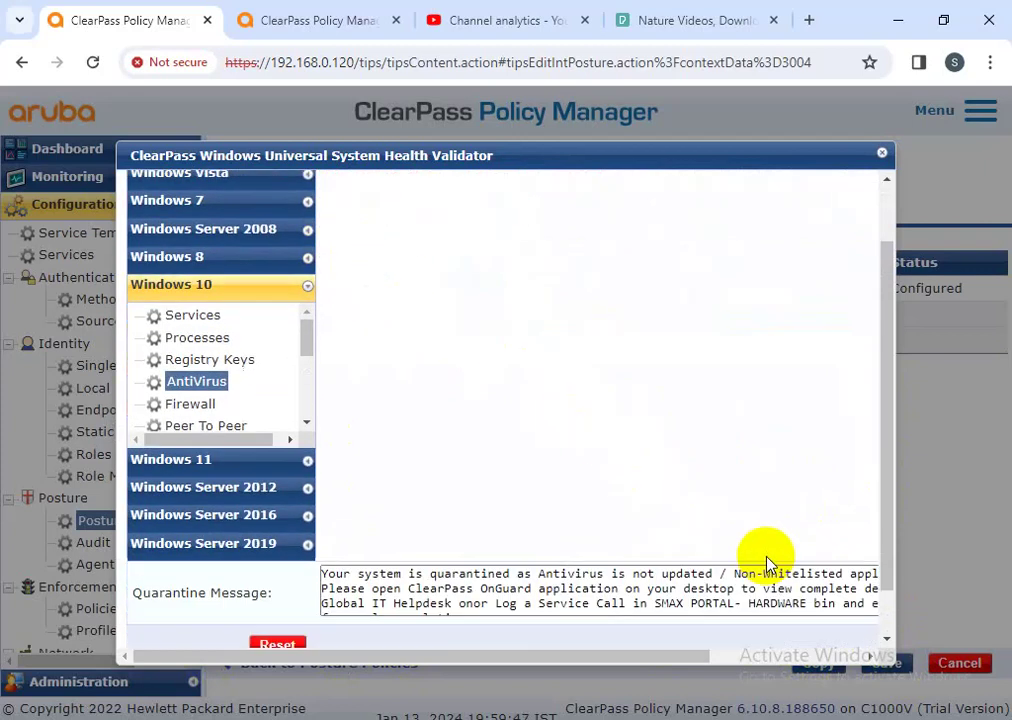
left_click_drag(741, 646, 838, 672)
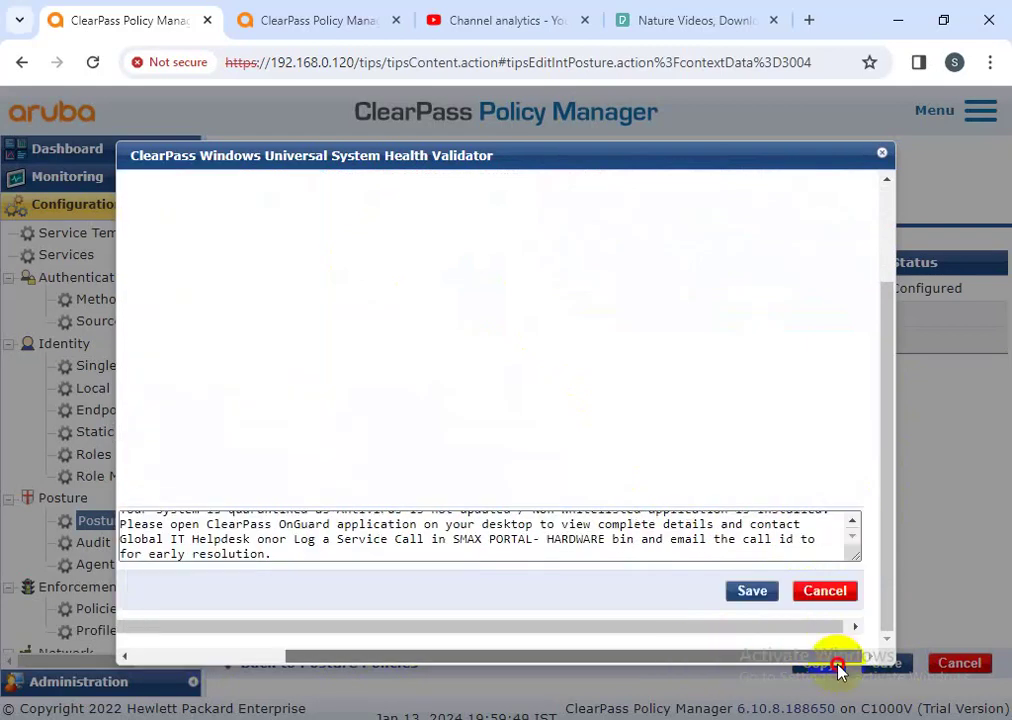
left_click(754, 592)
left_click(887, 664)
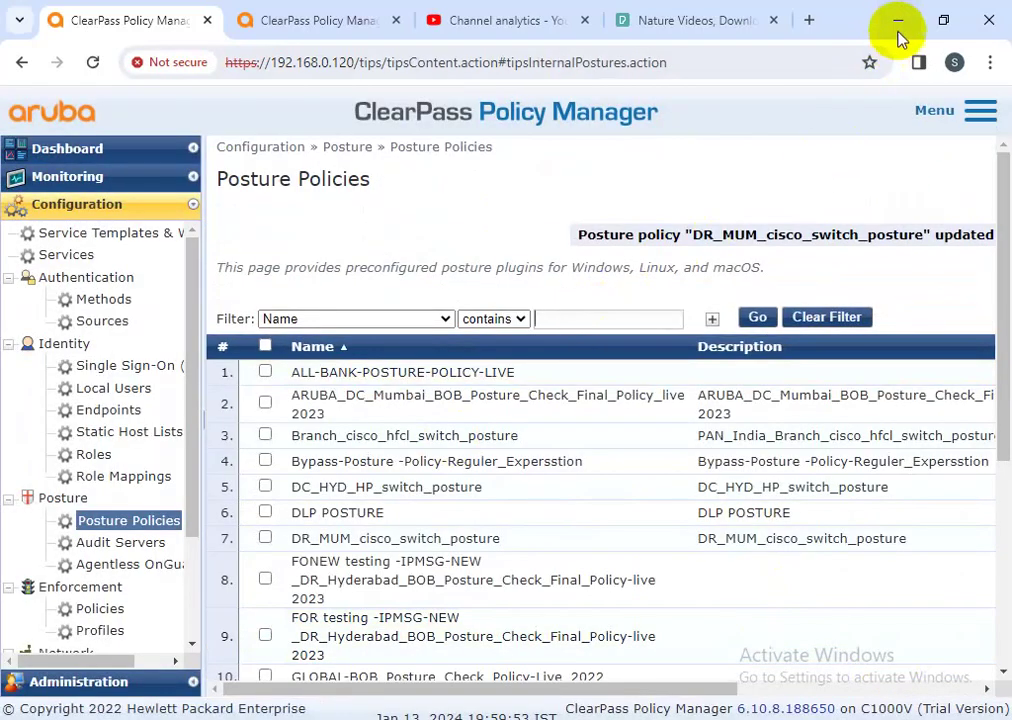
Step: Minimize the browser, switch to the Windows-10-PC and retry the ClearPass OnGuard health check
left_click(898, 28)
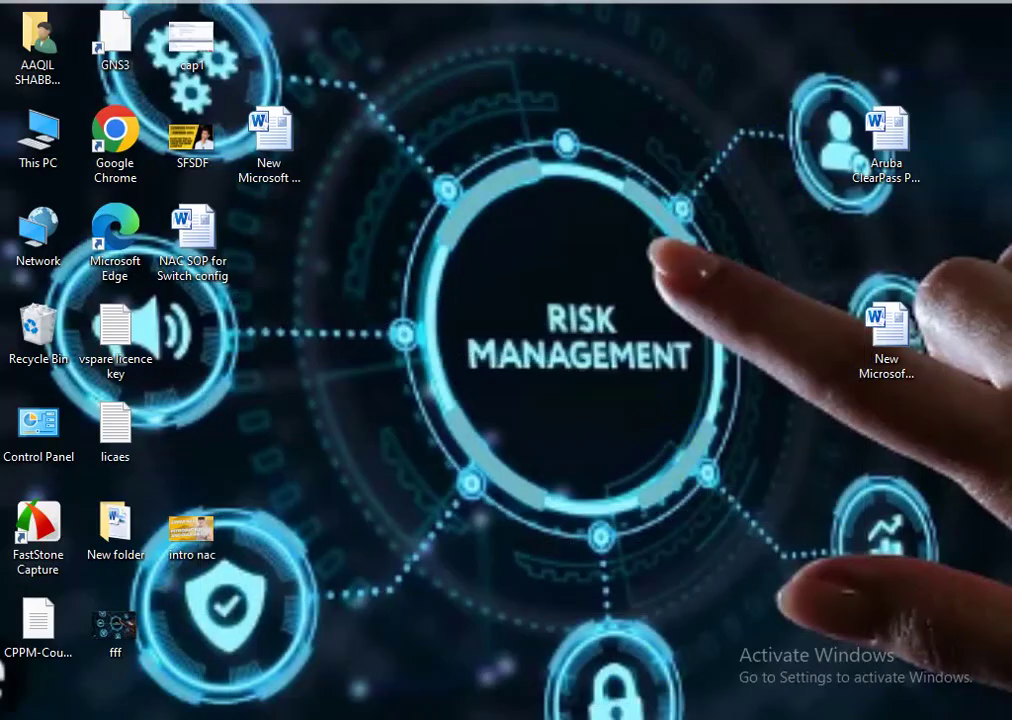
left_click(535, 652)
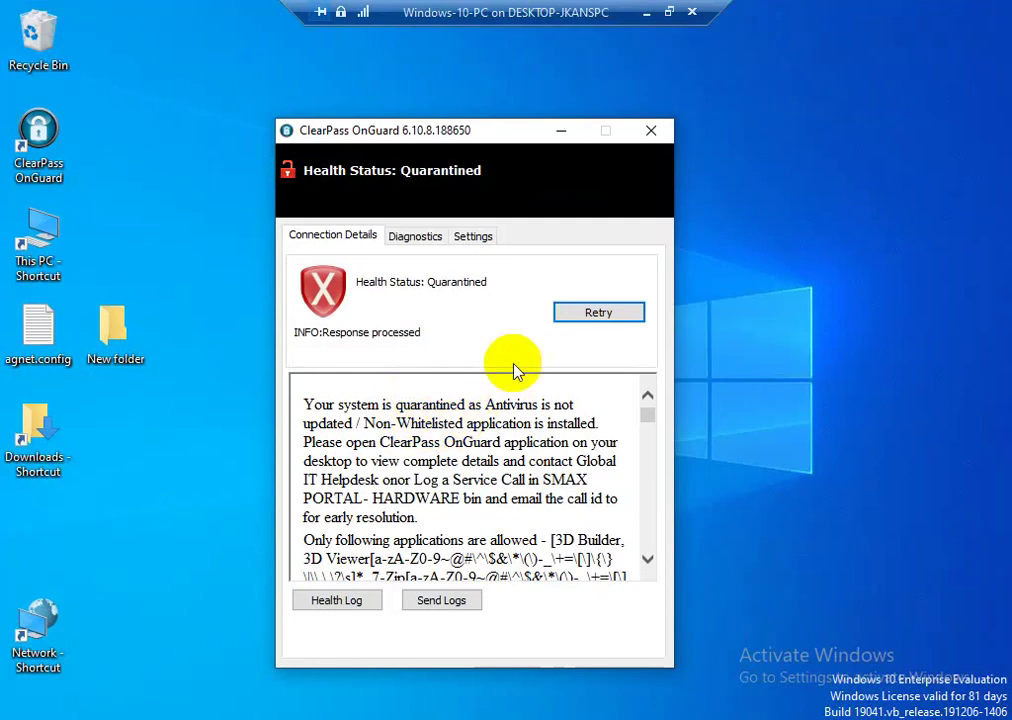
left_click(588, 316)
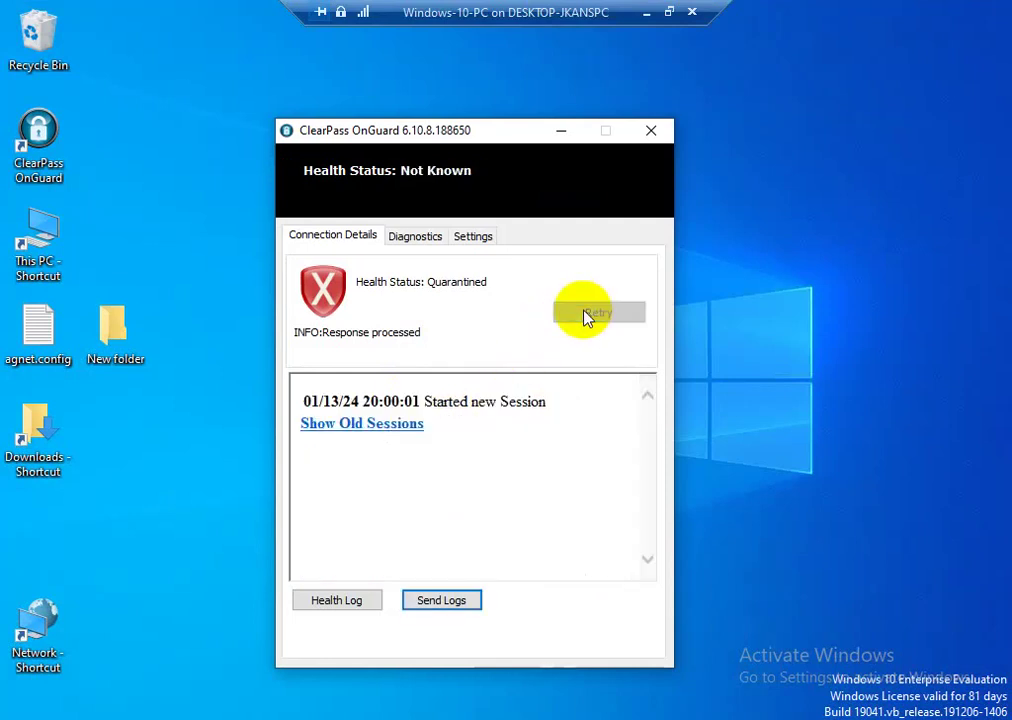
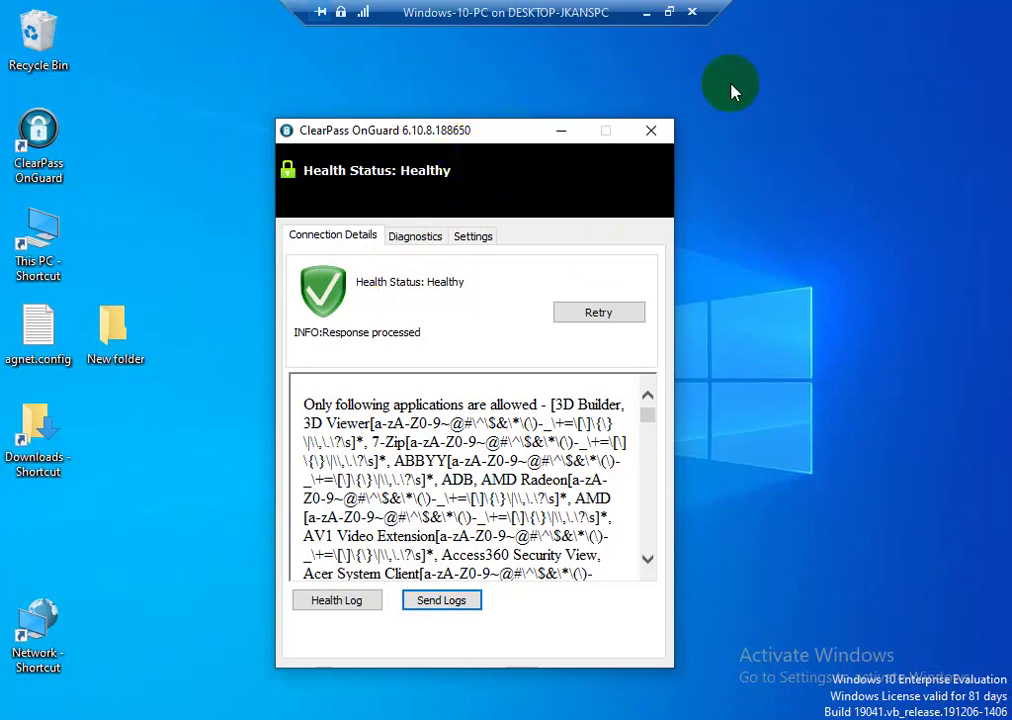
Step: Leave the remote PC, return to ClearPass Policy Manager and open the Access Tracker under Live Monitoring
left_click(647, 14)
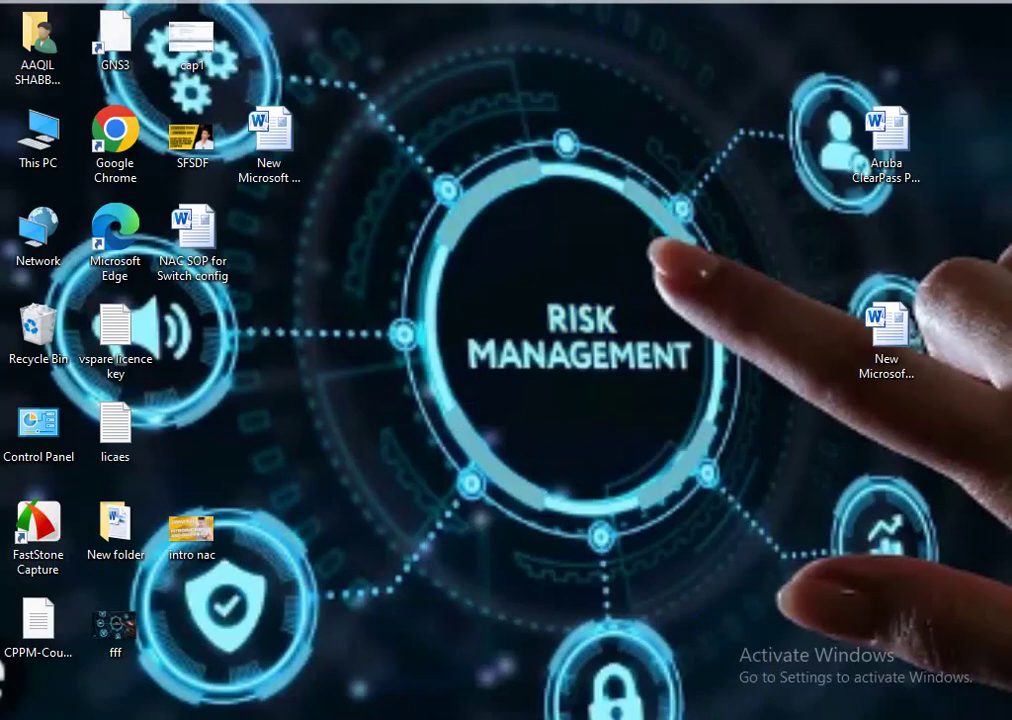
key("alt+Tab")
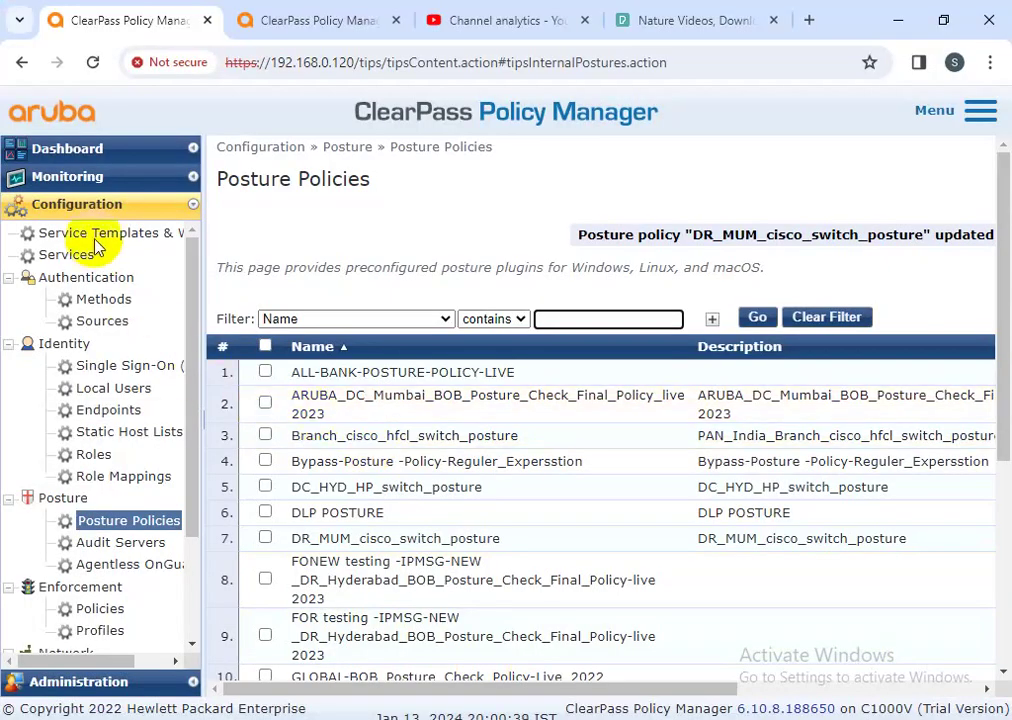
left_click(86, 186)
left_click(110, 226)
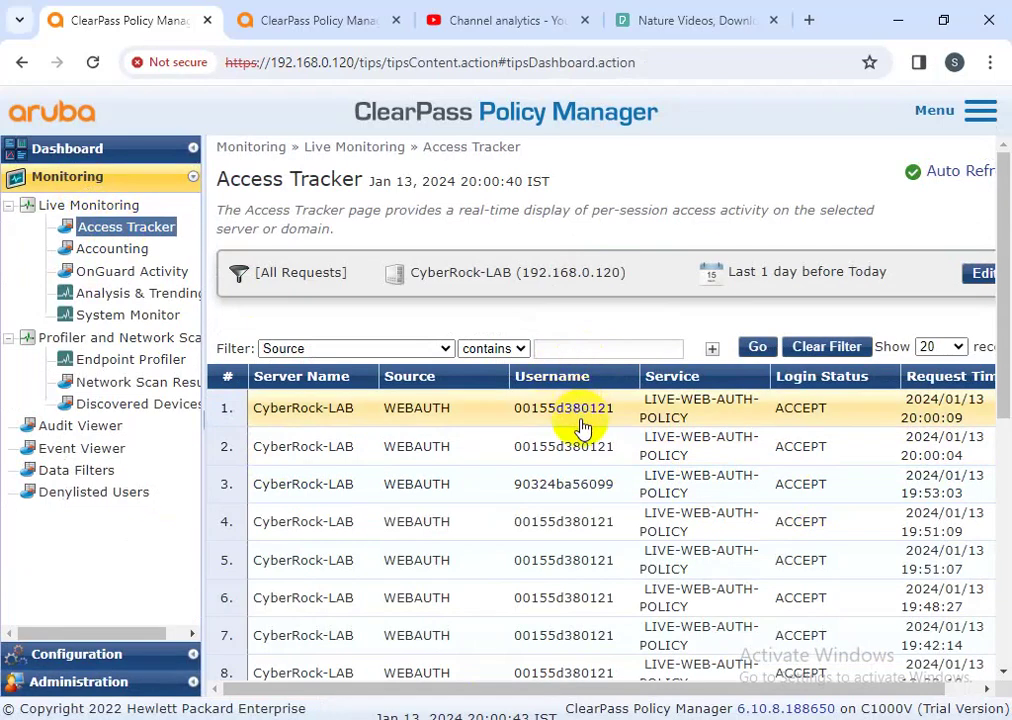
Step: Add the Enforcement Profiles column to the Access Tracker's selected columns and save the view
left_click_drag(632, 689, 711, 703)
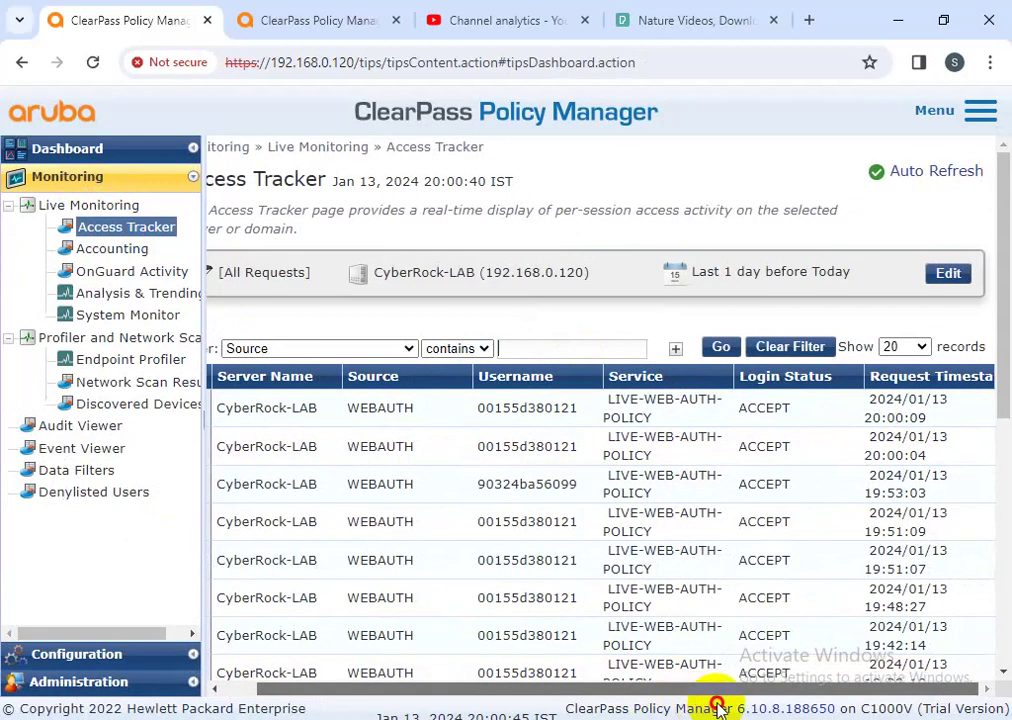
left_click(940, 278)
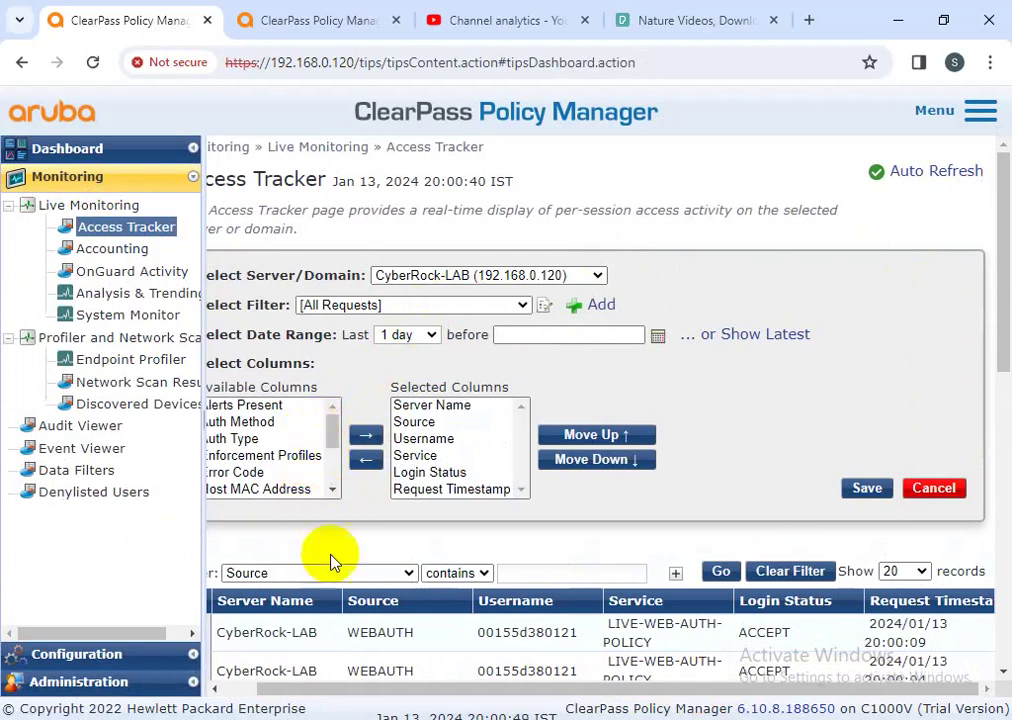
left_click(332, 430)
left_click_drag(332, 430, 228, 437)
scroll(226, 465, "down", 3)
scroll(226, 472, "up", 3)
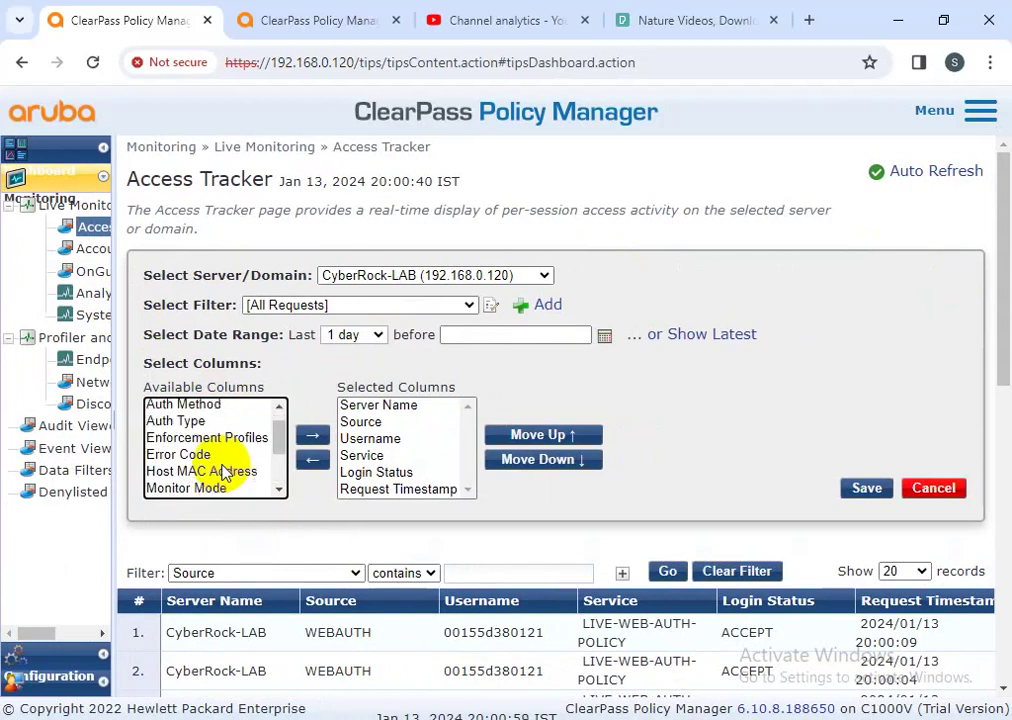
left_click(215, 456)
left_click(311, 436)
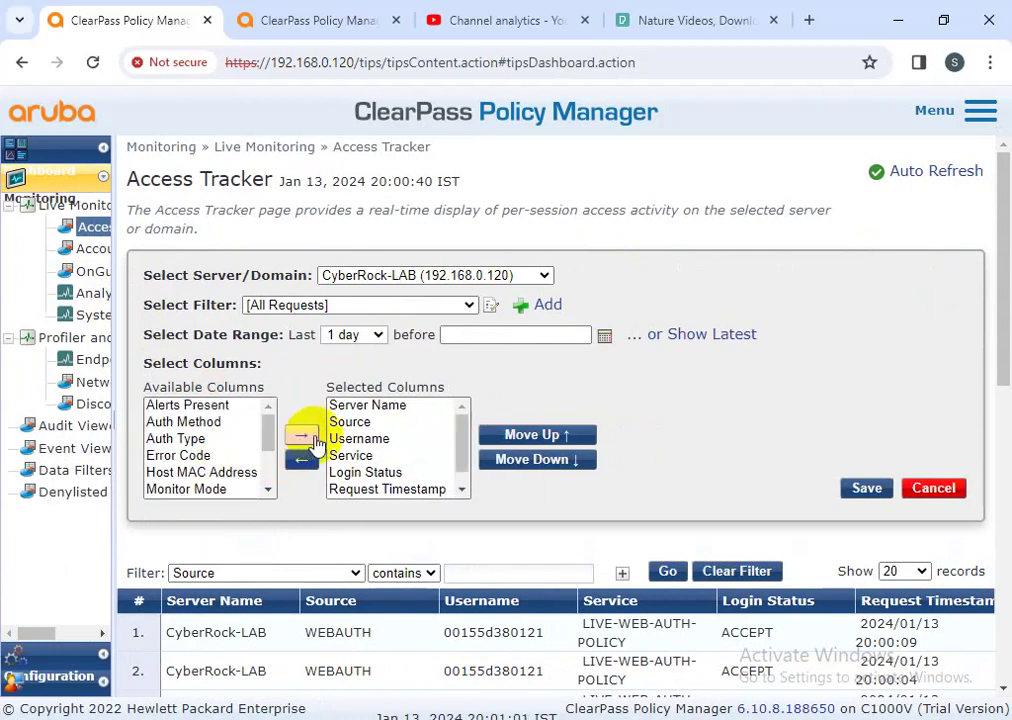
scroll(215, 460, "down", 3)
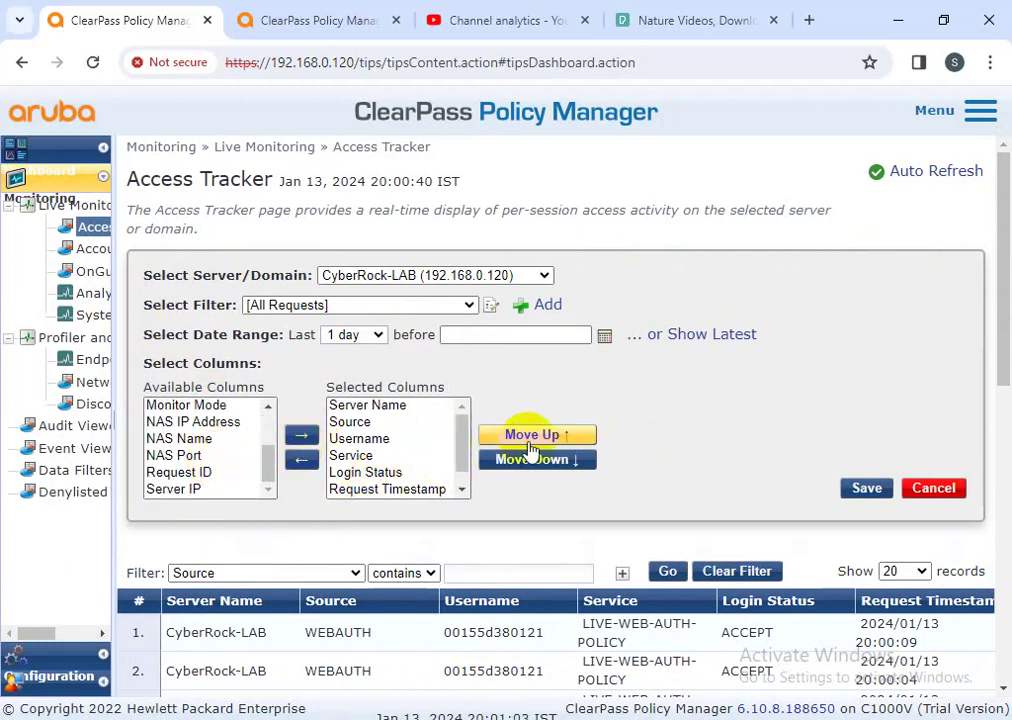
left_click(857, 488)
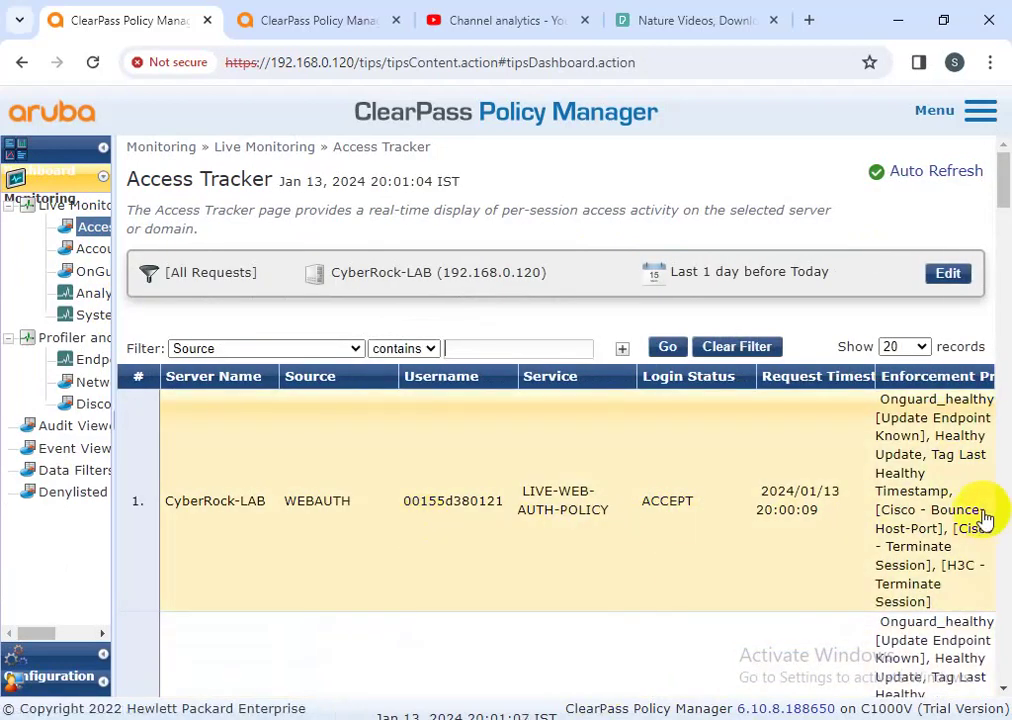
Step: Check the summary of the third access request, timed 19:53:03, and close its details
scroll(915, 530, "down", 4)
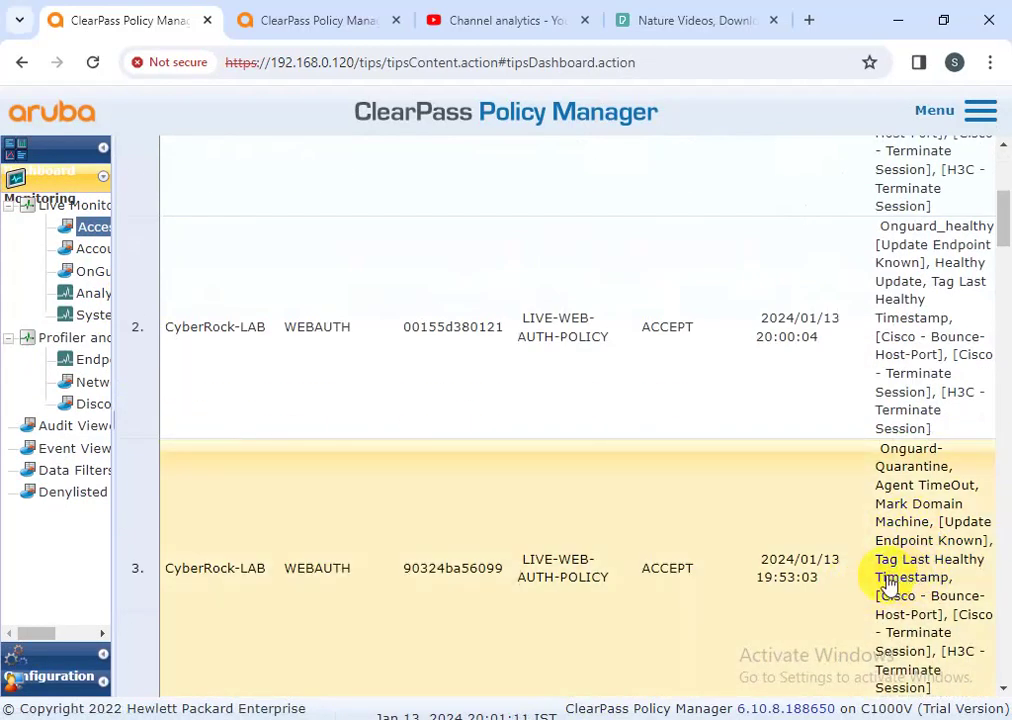
left_click(900, 568)
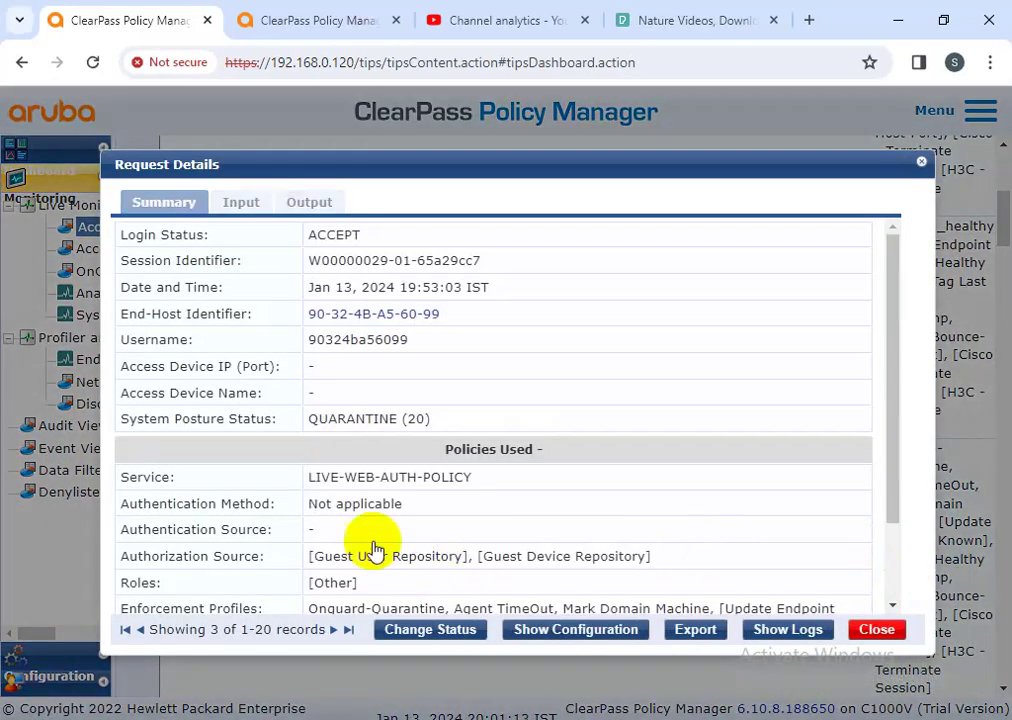
left_click(878, 632)
scroll(718, 567, "up", 5)
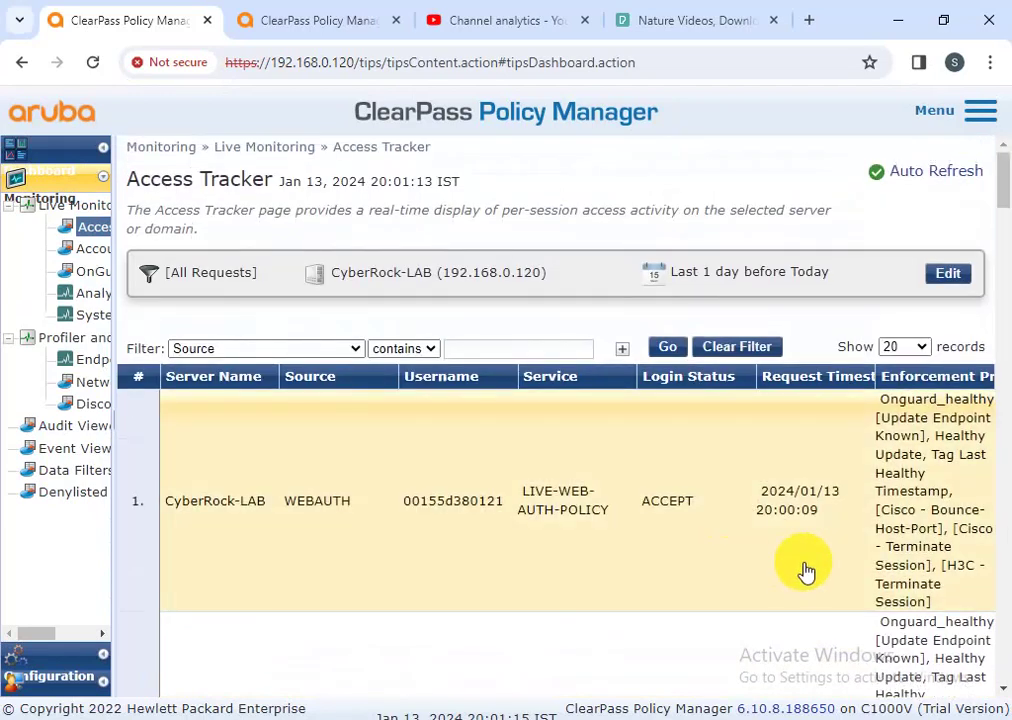
Step: Examine the Posture Evaluation Results in the output of the newest WEBAUTH request, and close its details
left_click(800, 515)
scroll(440, 445, "down", 2)
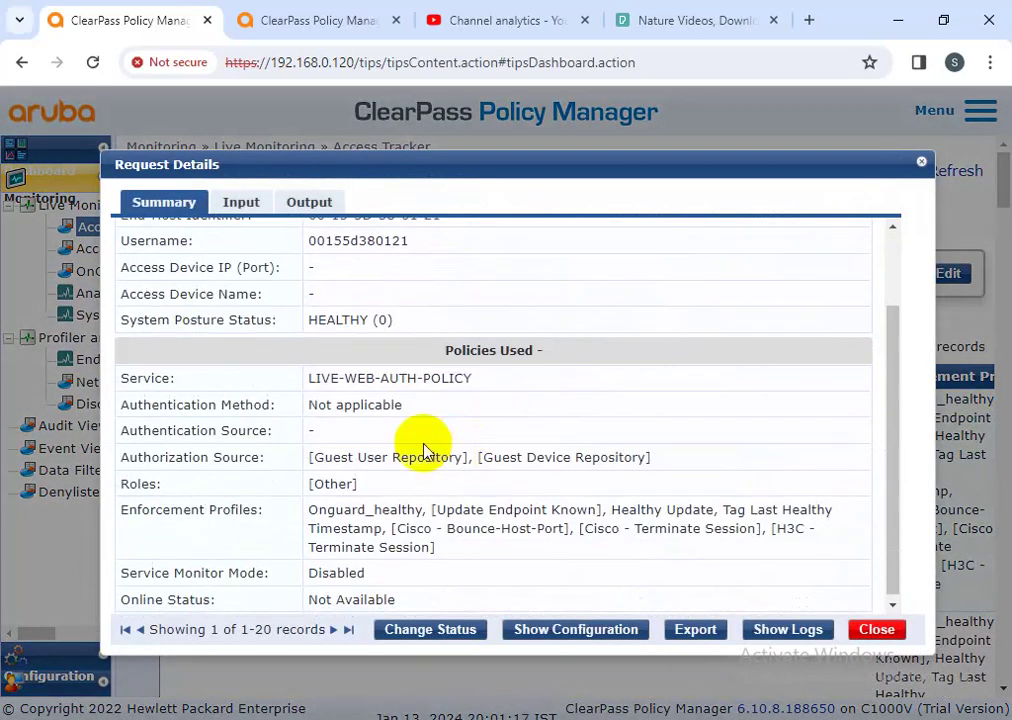
left_click(306, 205)
left_click(289, 386)
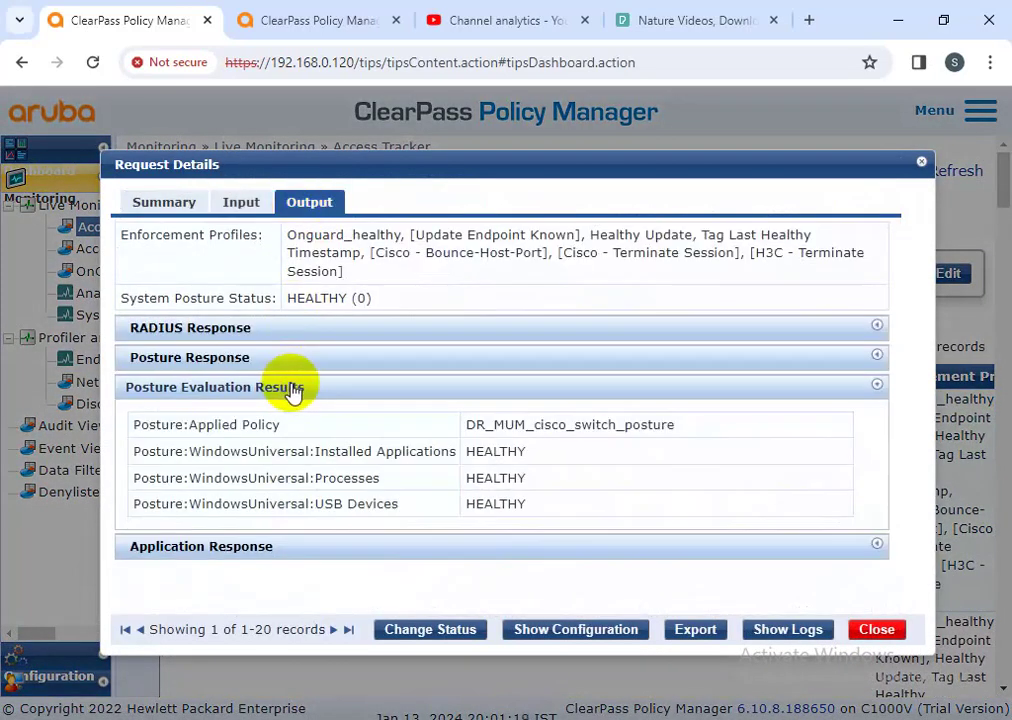
left_click_drag(566, 512, 154, 424)
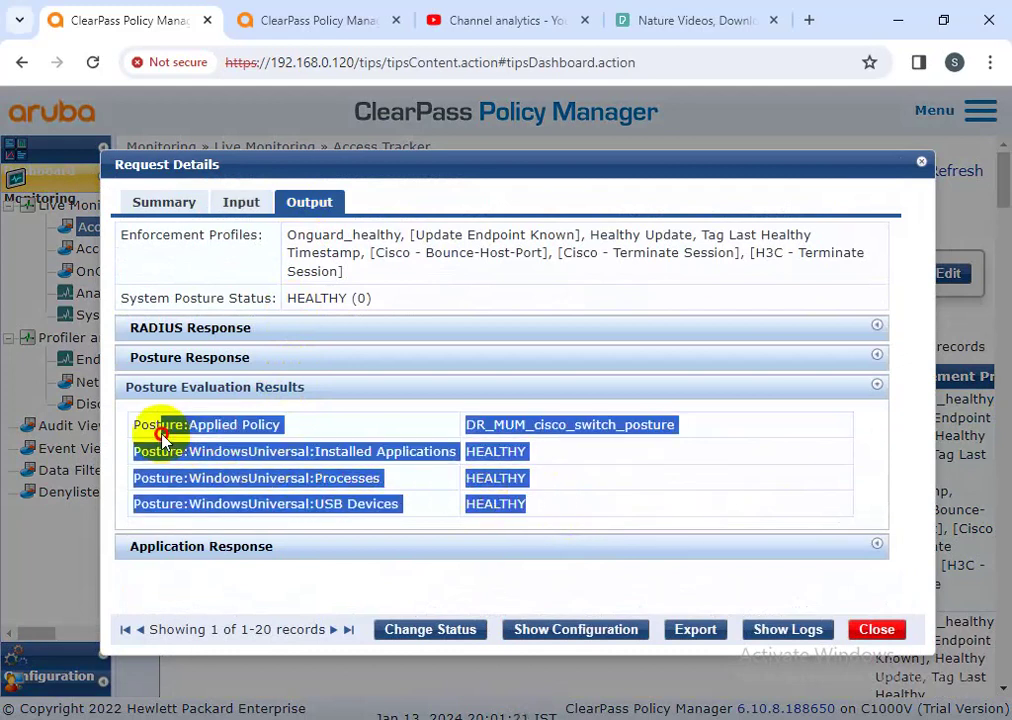
mouse_move(555, 505)
left_mouse_down()
mouse_move(565, 497)
mouse_move(384, 492)
mouse_move(136, 420)
mouse_move(145, 423)
left_mouse_up()
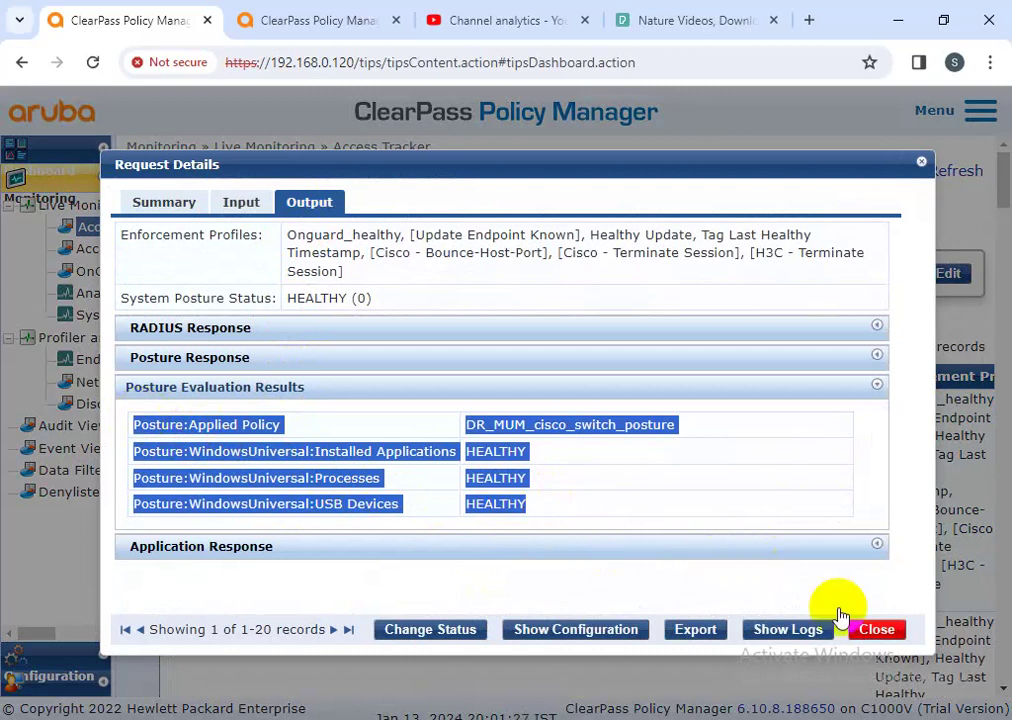
left_click(876, 630)
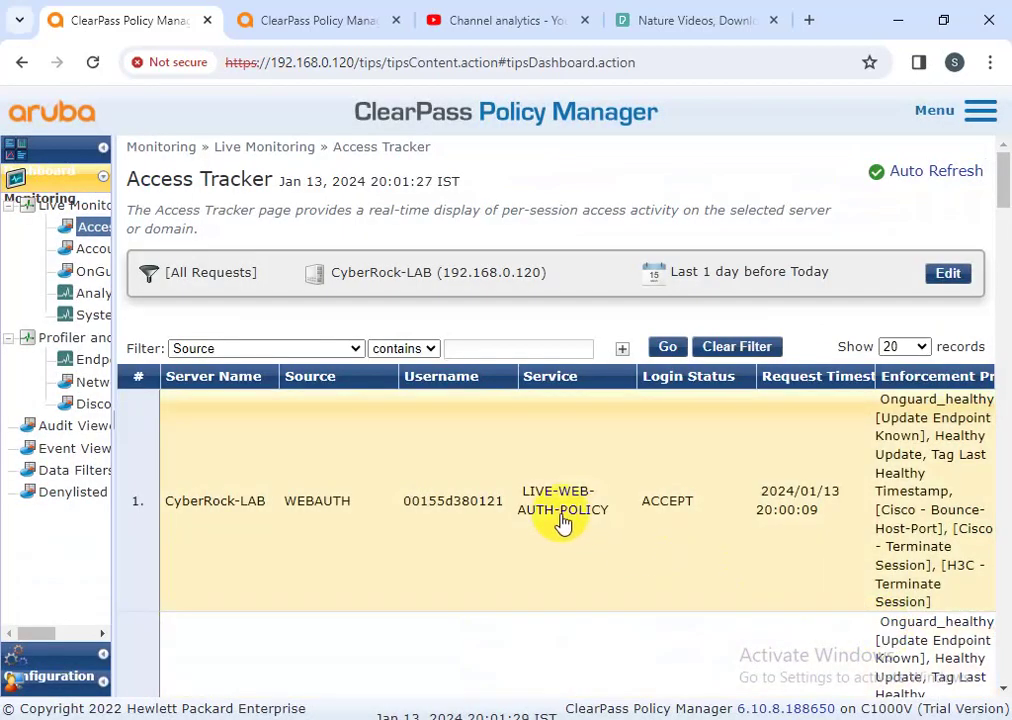
Step: Reopen the newest WEBAUTH request and review its summary, including system posture status, username, session identifier and policies used
left_click(562, 517)
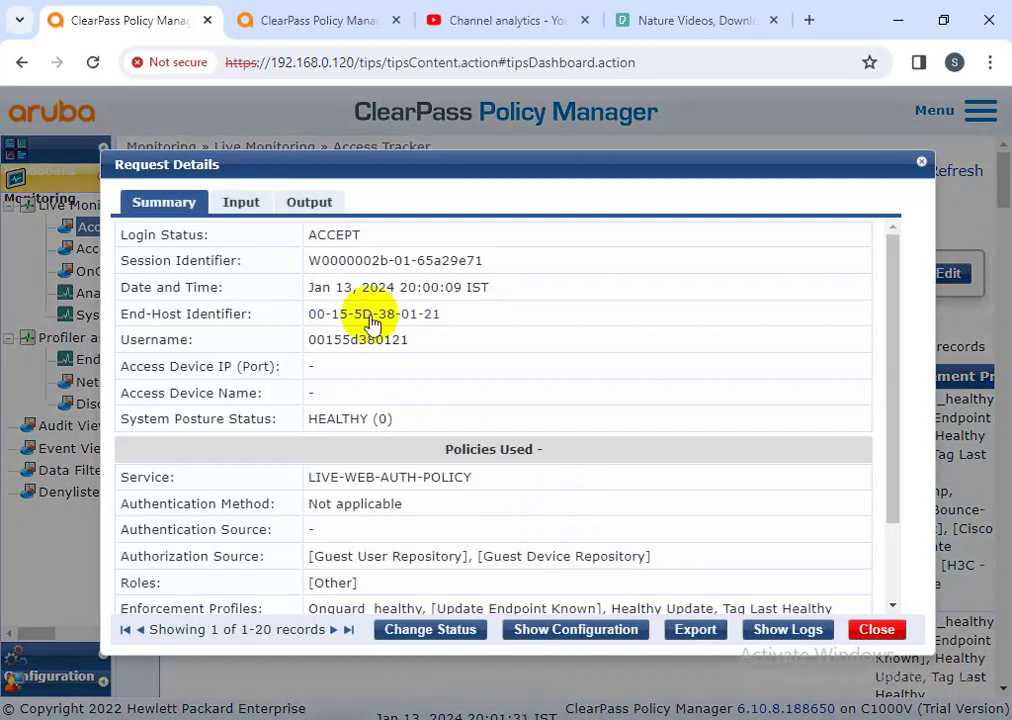
left_click(316, 212)
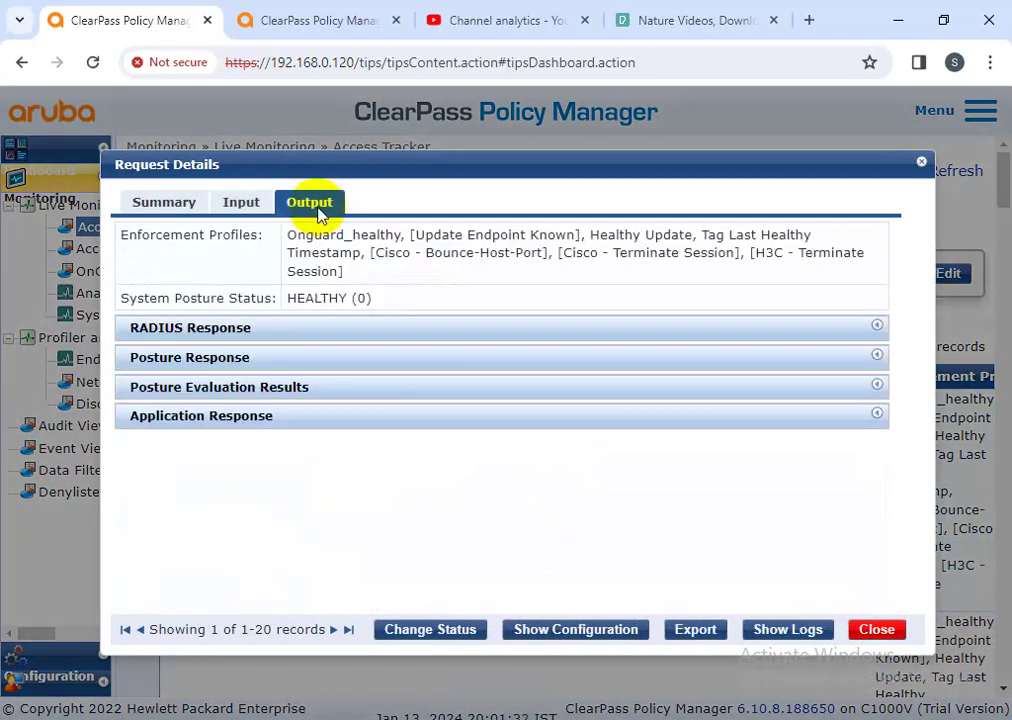
left_click(234, 206)
left_click(165, 203)
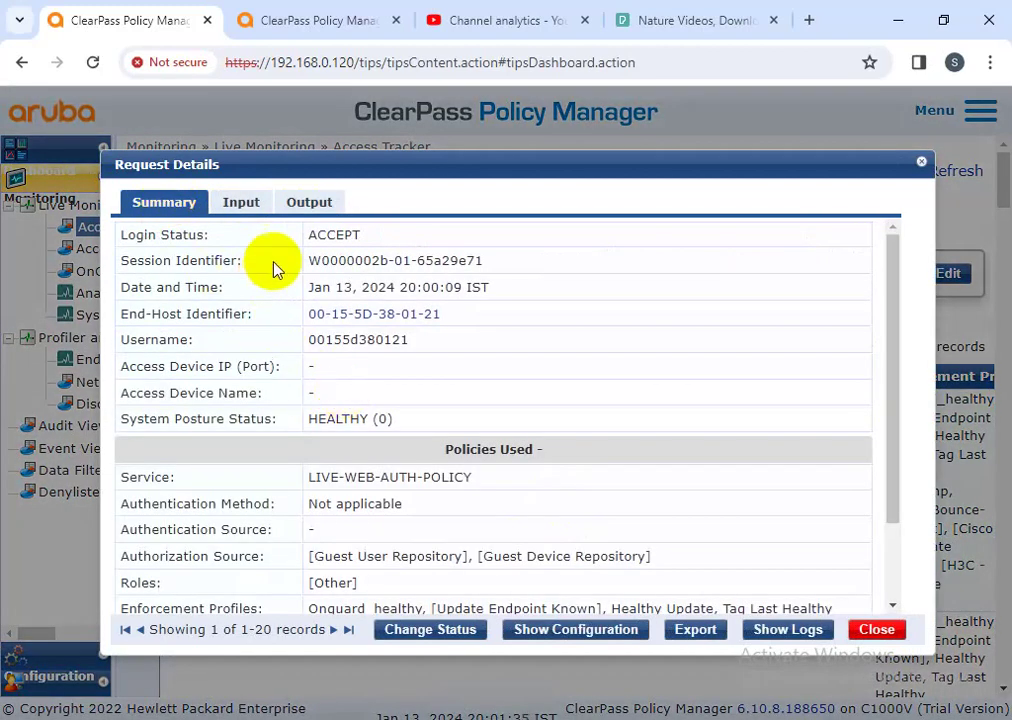
left_click_drag(436, 430, 277, 423)
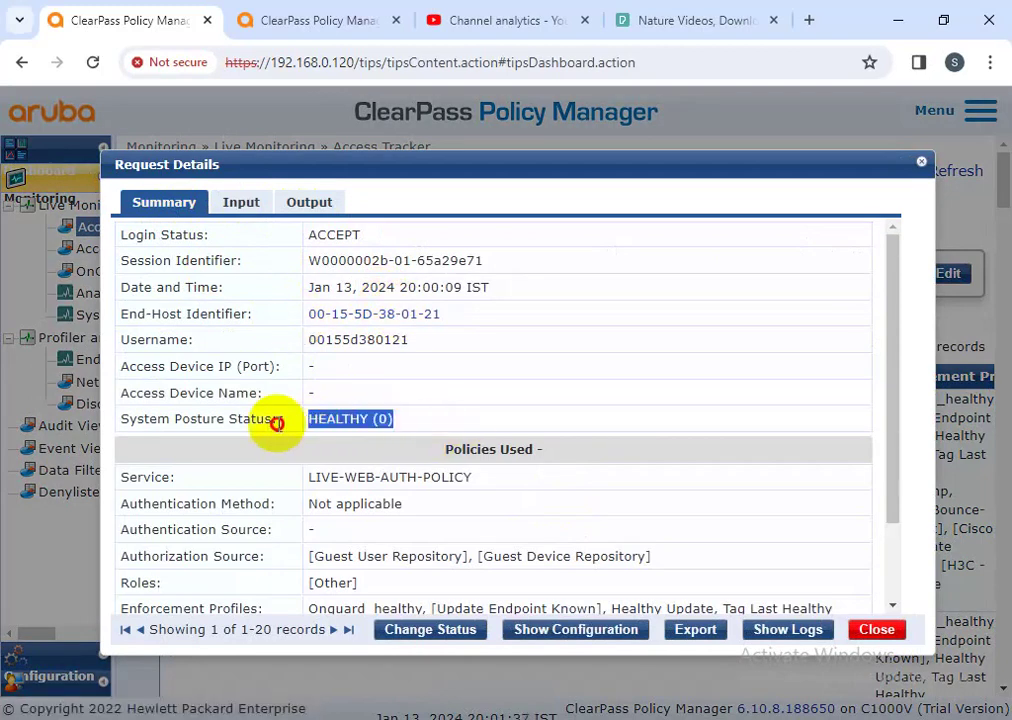
left_click_drag(445, 343, 294, 339)
left_click_drag(558, 288, 306, 262)
scroll(375, 357, "down", 2)
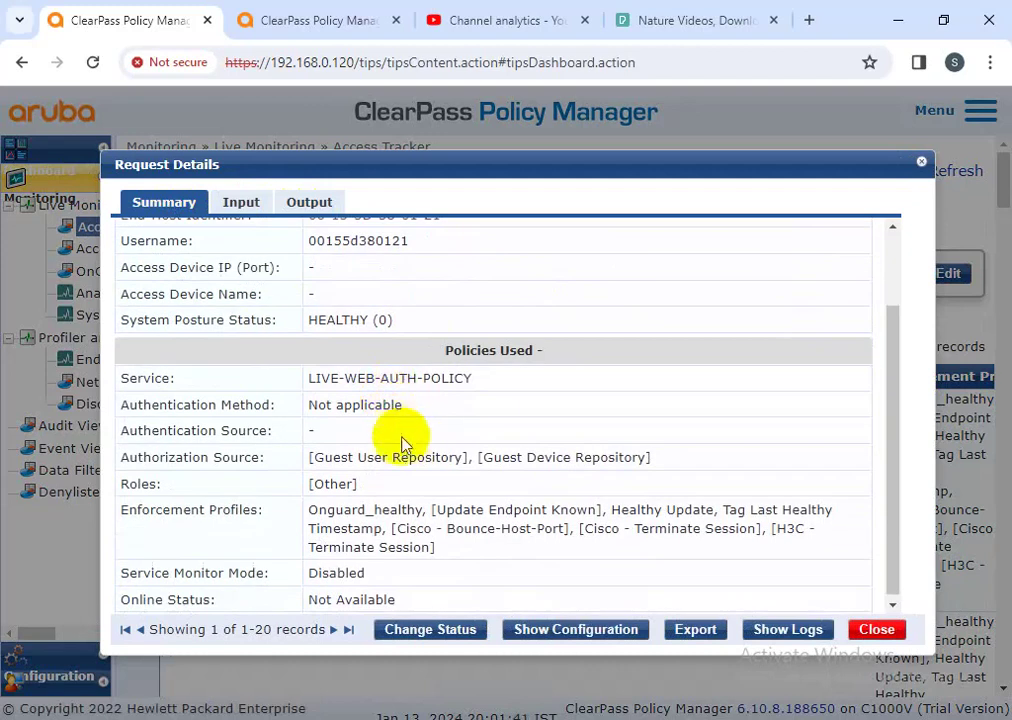
Step: Examine the installed applications reported in the Posture Request section of the request's input data
left_click(237, 202)
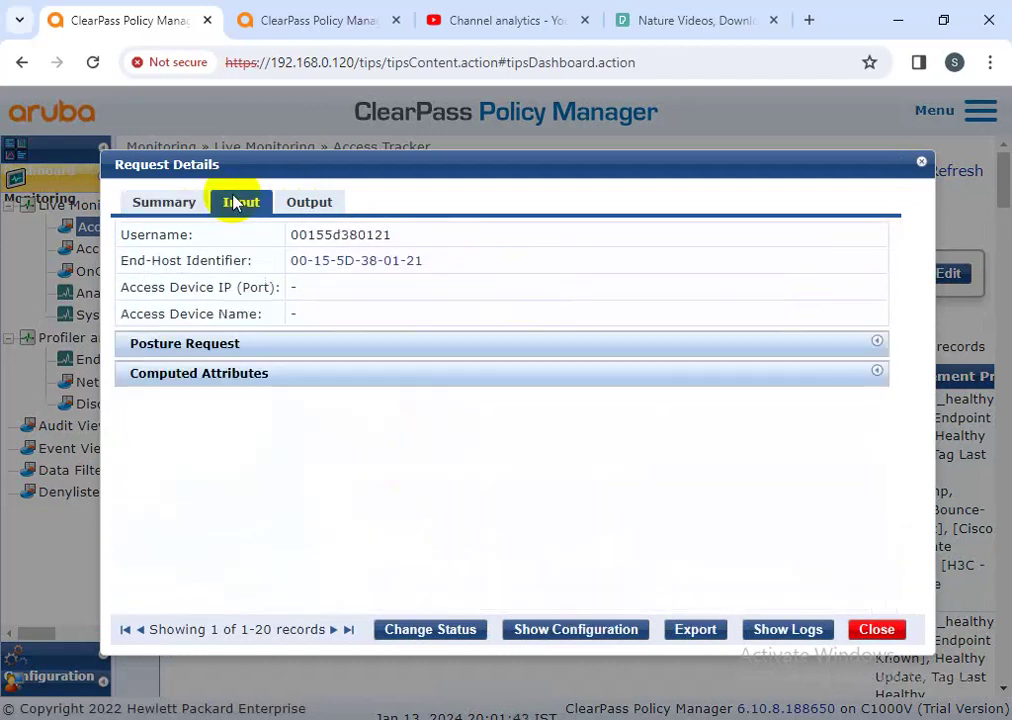
left_click(292, 344)
scroll(440, 430, "down", 4)
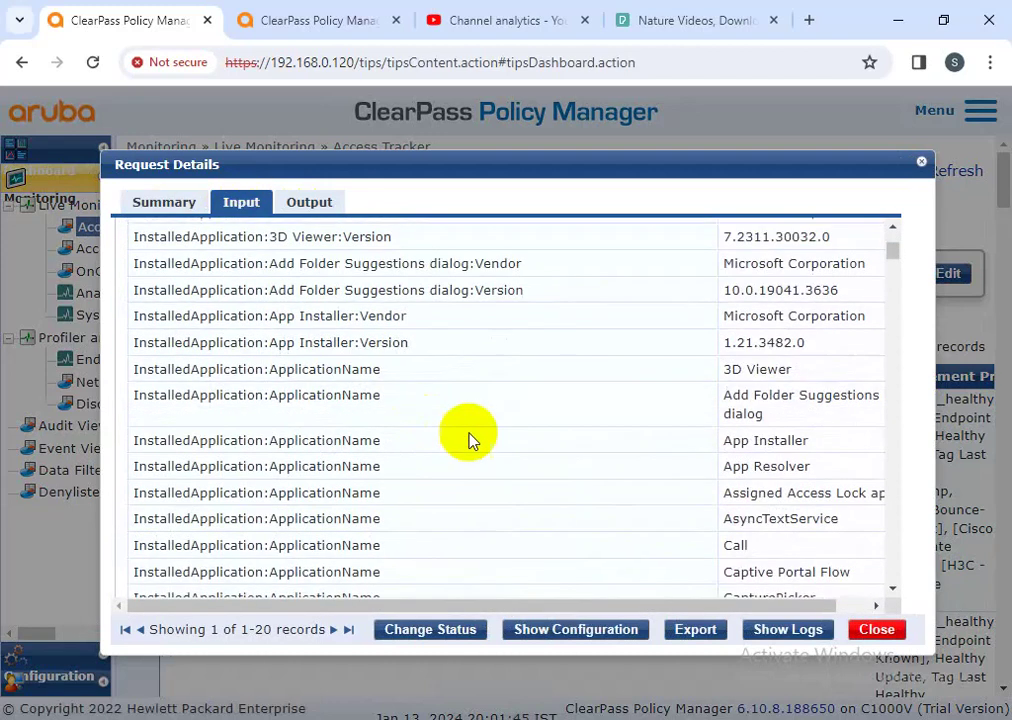
scroll(500, 445, "down", 2)
scroll(672, 443, "down", 4)
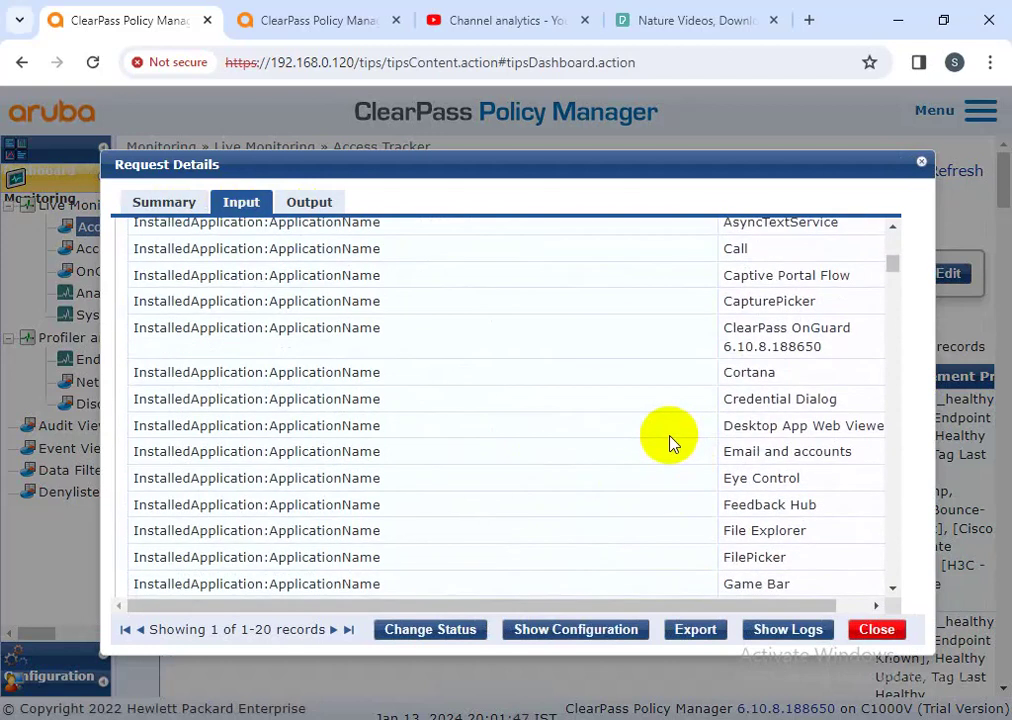
scroll(670, 443, "down", 19)
Step: Show the request's configuration and review the service rules and the role mapping policy details
left_click(609, 627)
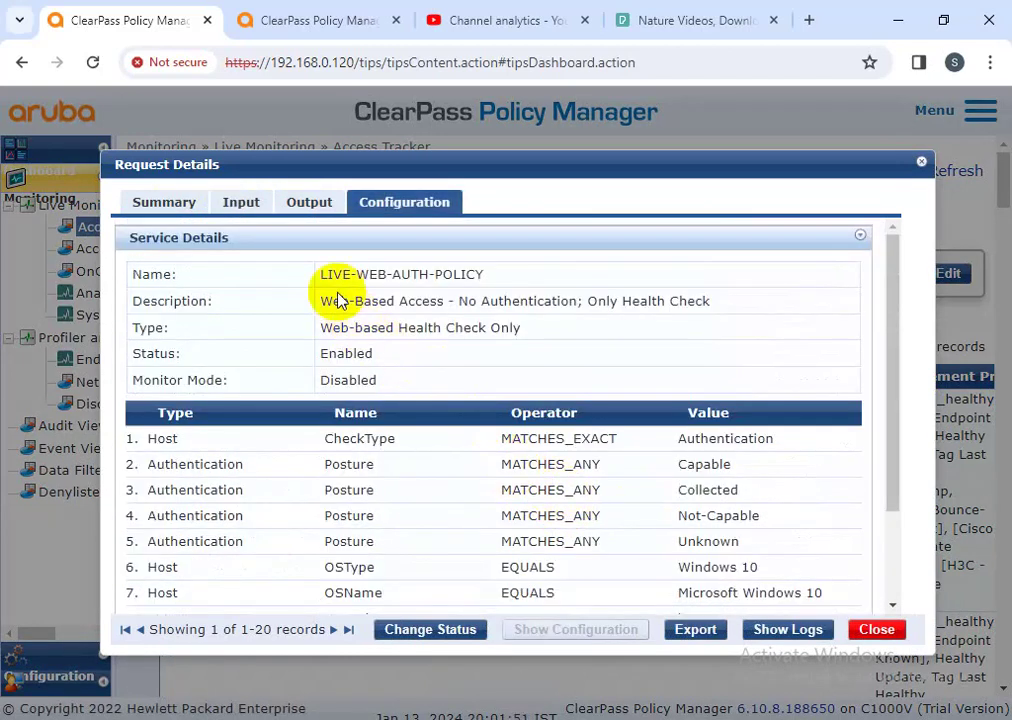
scroll(436, 389, "down", 2)
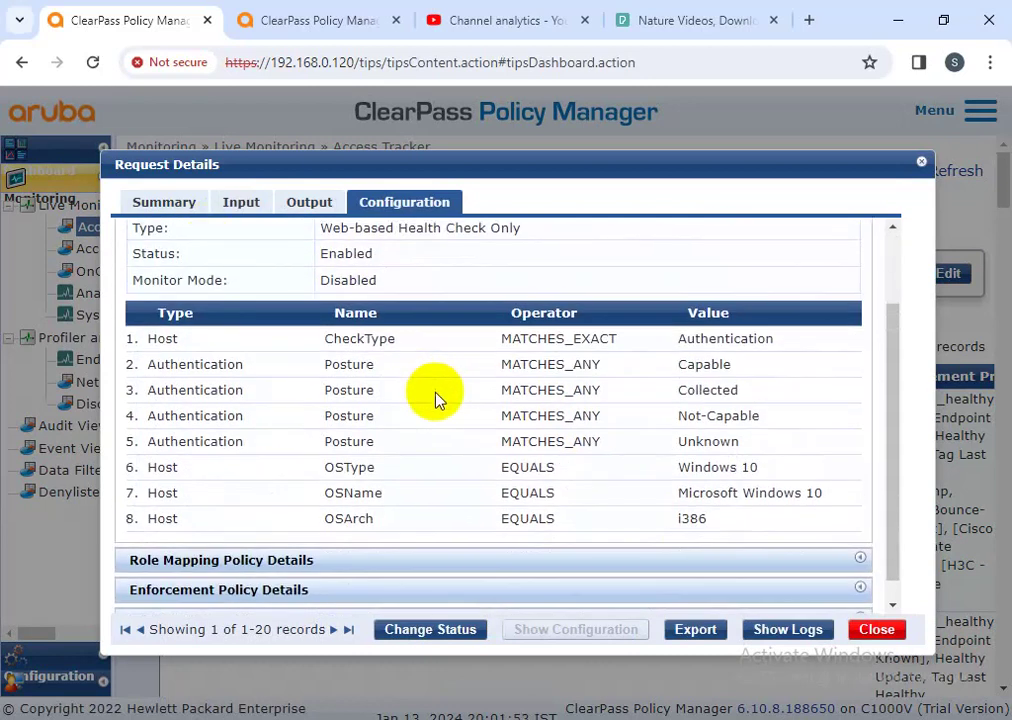
left_click(355, 542)
scroll(452, 479, "down", 2)
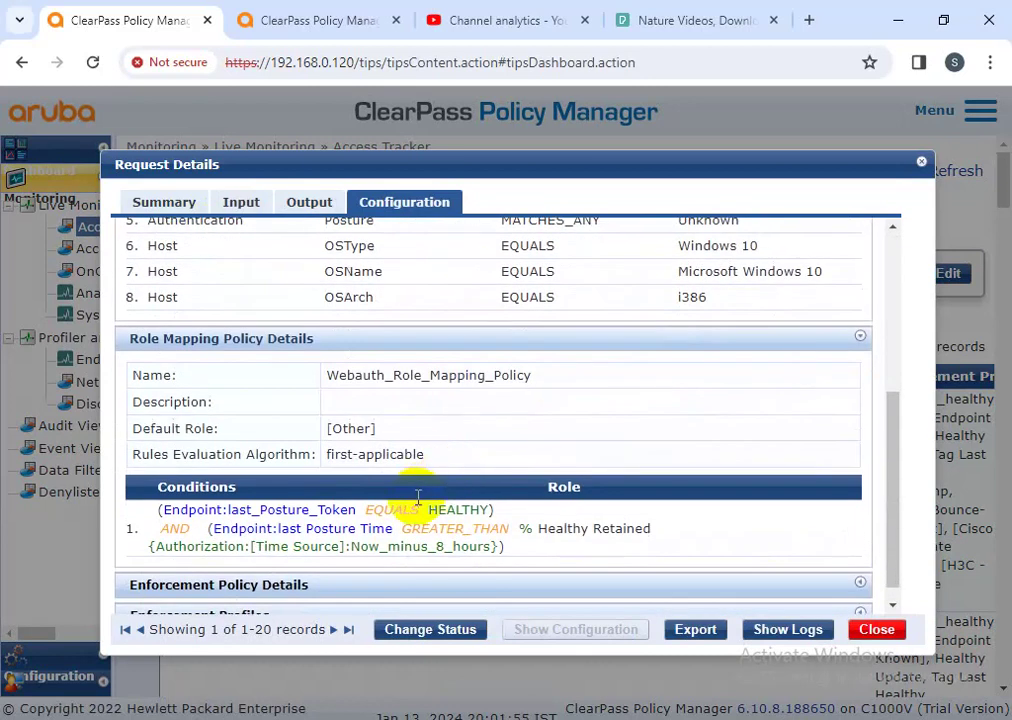
Step: Review the enforcement policy rules and the enforcement profiles applied to the request, and close its details
left_click(395, 590)
scroll(405, 515, "down", 3)
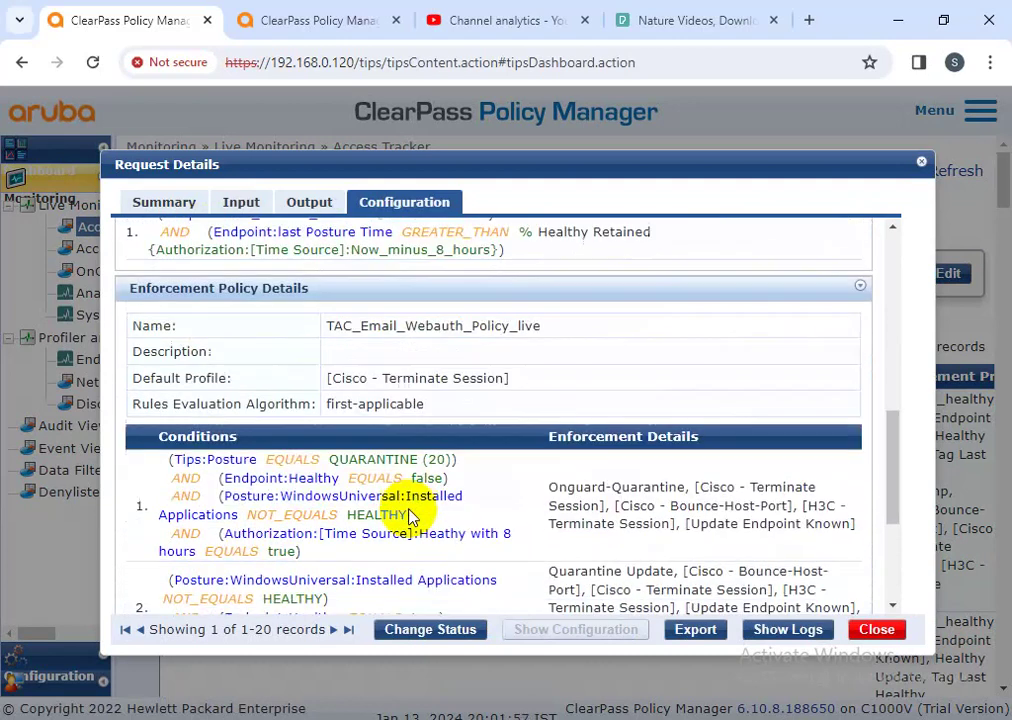
scroll(405, 515, "down", 3)
left_click(384, 598)
scroll(410, 510, "down", 2)
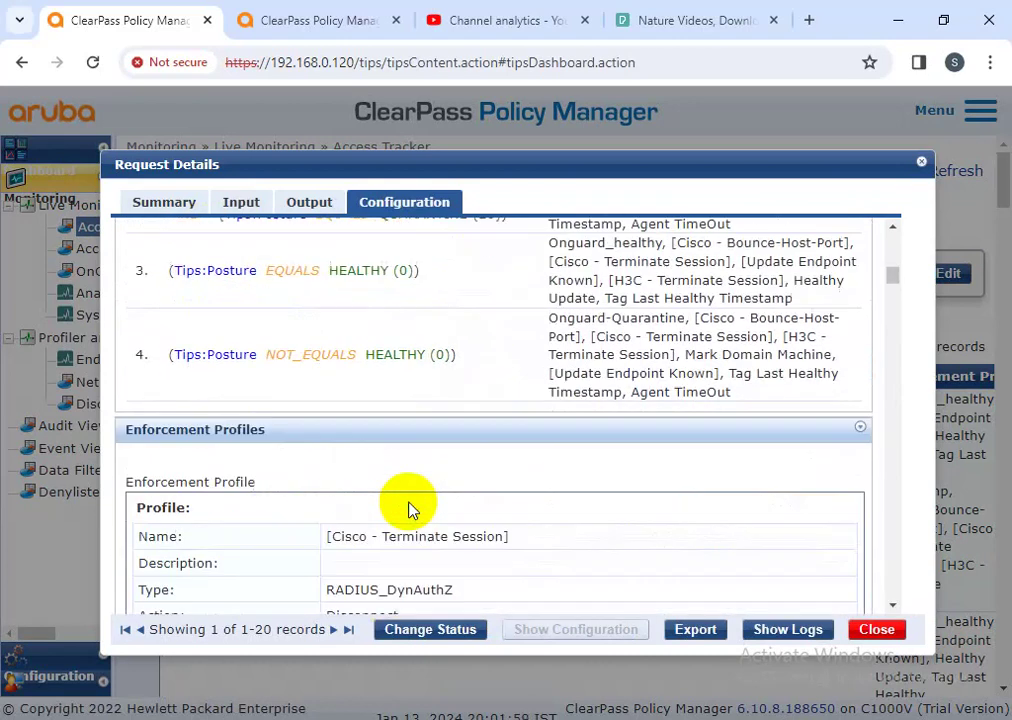
scroll(410, 510, "down", 5)
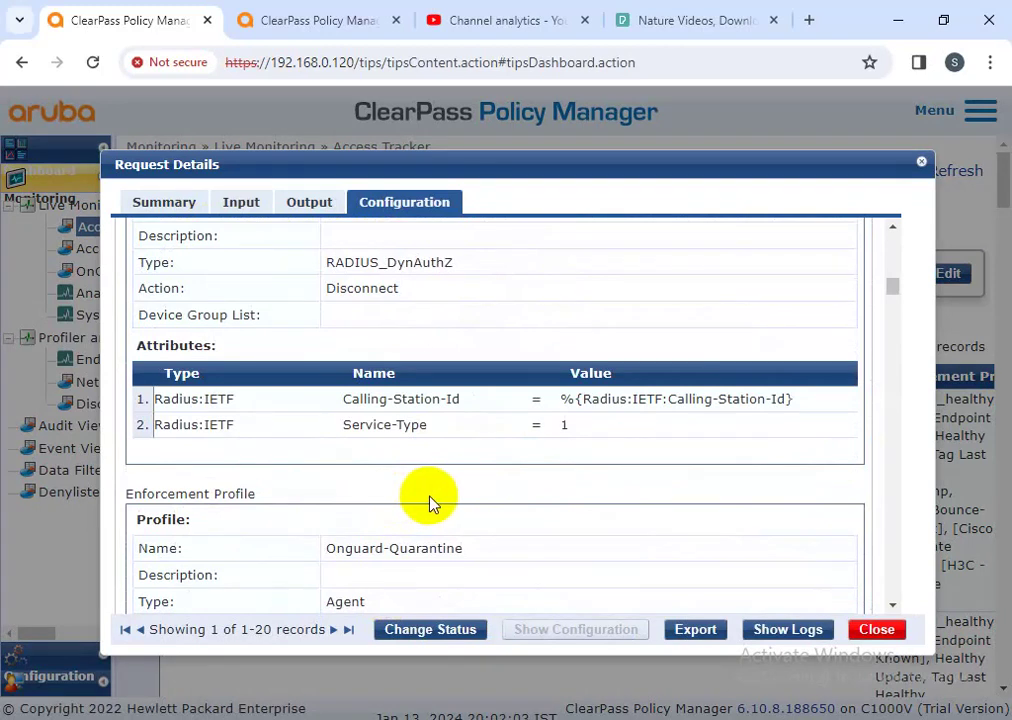
left_click(881, 641)
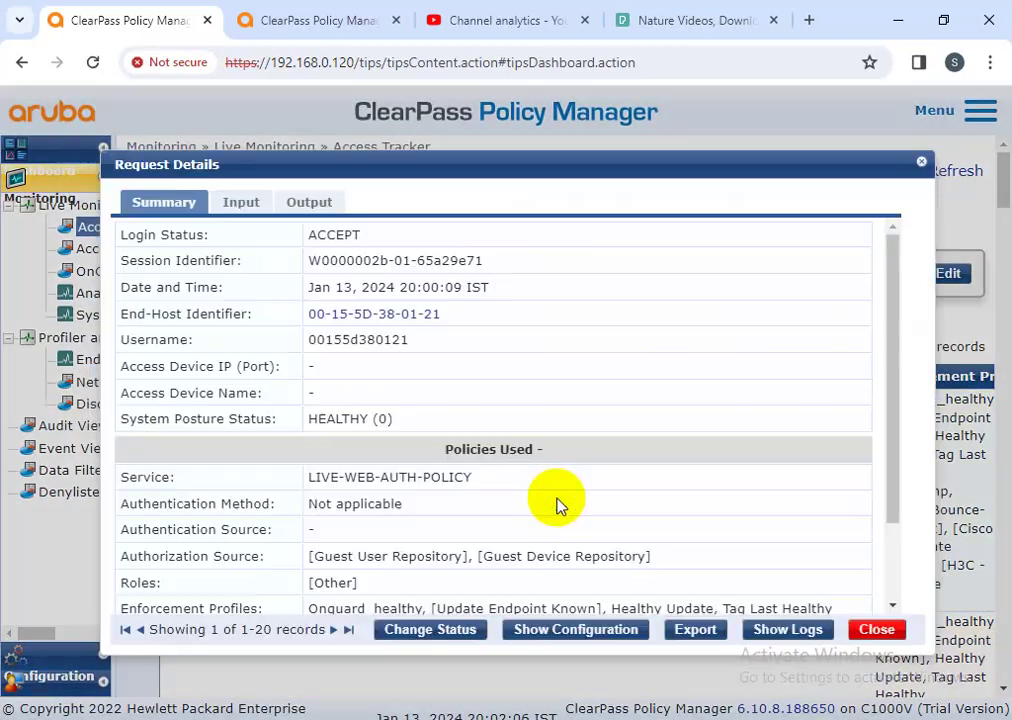
Step: Reopen the newest WEBAUTH request and compare its summary, input and output details
left_click(555, 507)
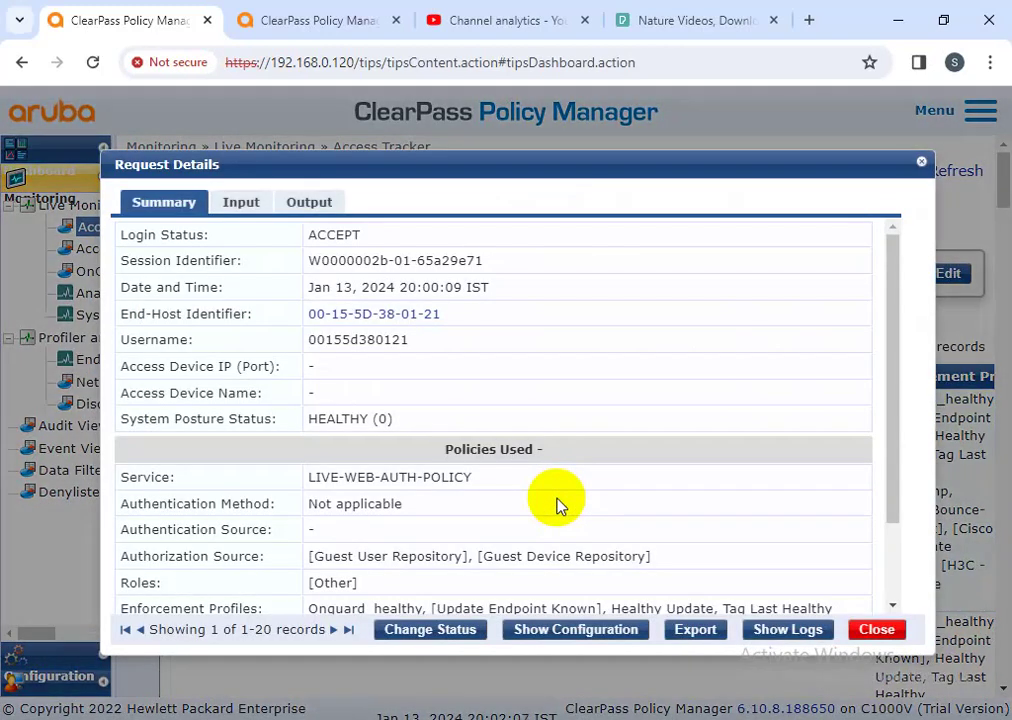
left_click(305, 202)
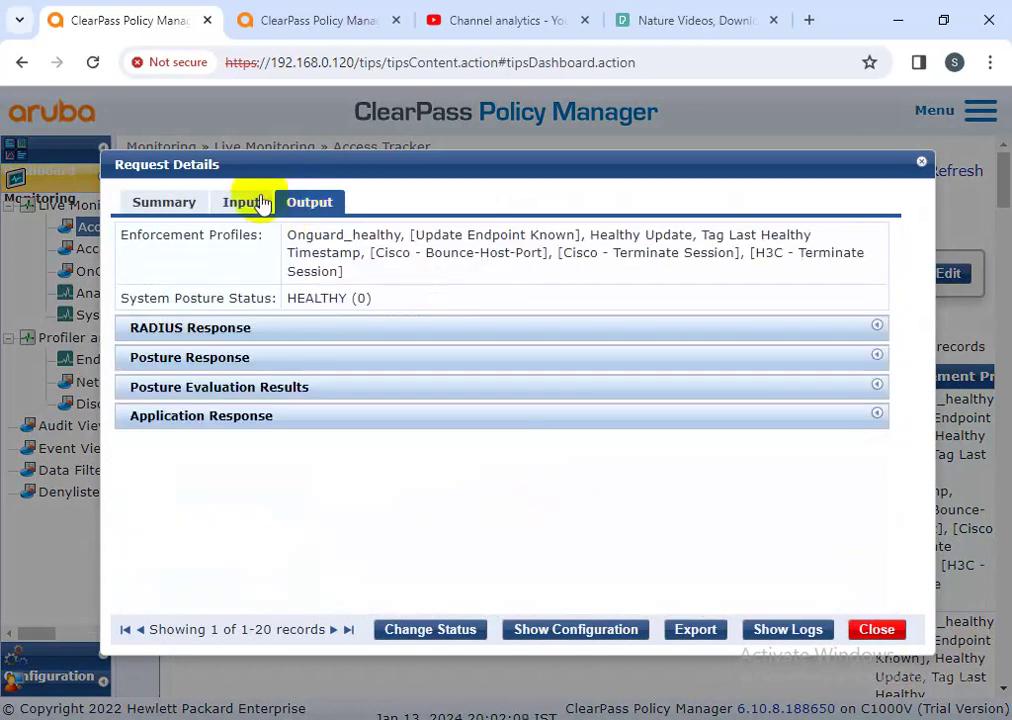
left_click(248, 202)
left_click(158, 199)
left_click(307, 203)
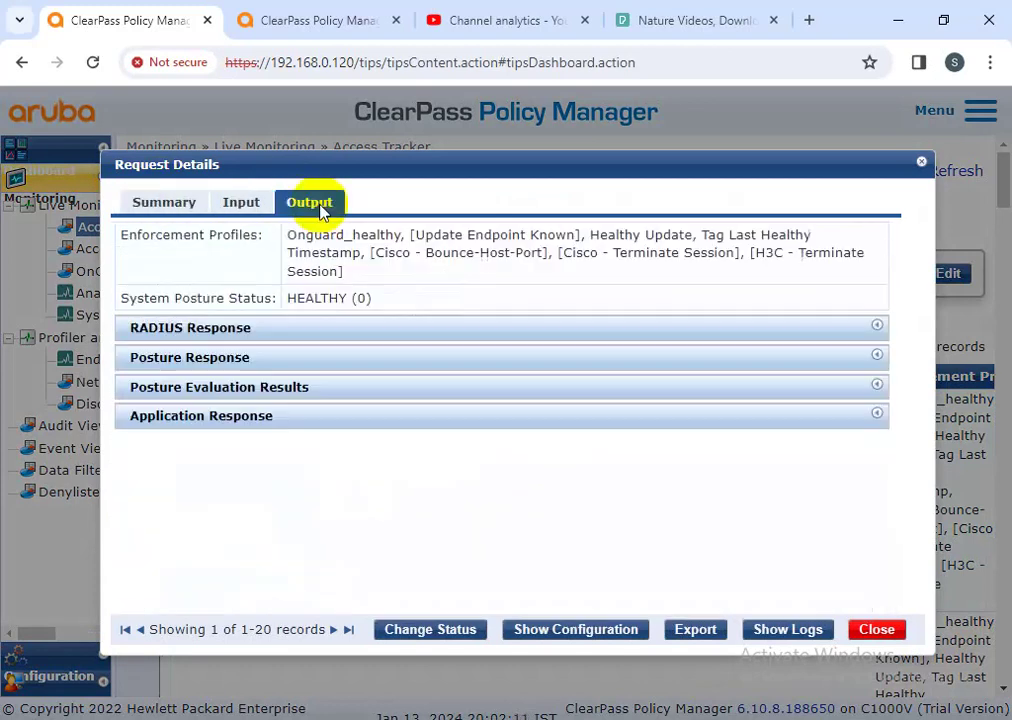
left_click(228, 203)
left_click(178, 203)
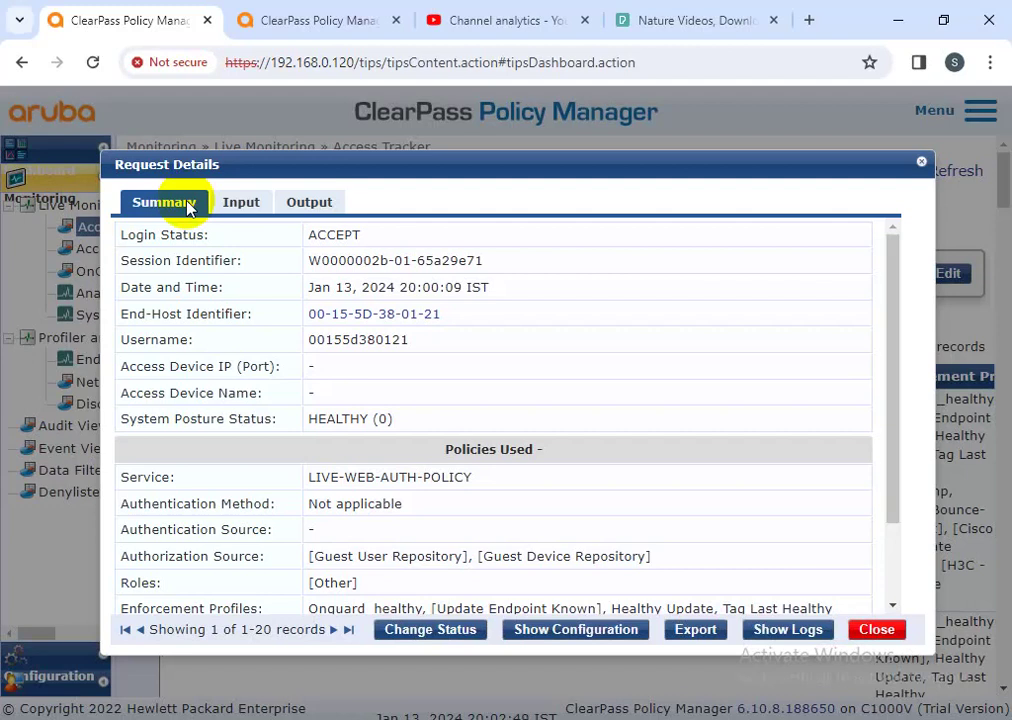
left_click(241, 204)
left_click(190, 201)
Step: Change the request's endpoint status by submitting a Bounce Client action with the Agent access control type
left_click(433, 632)
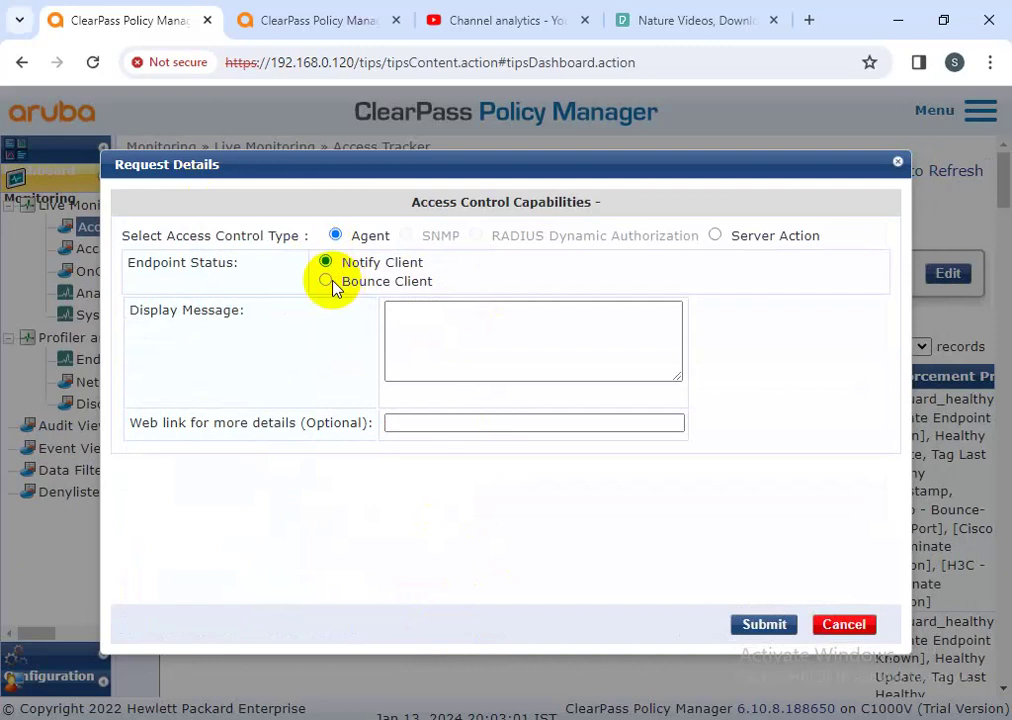
left_click(328, 283)
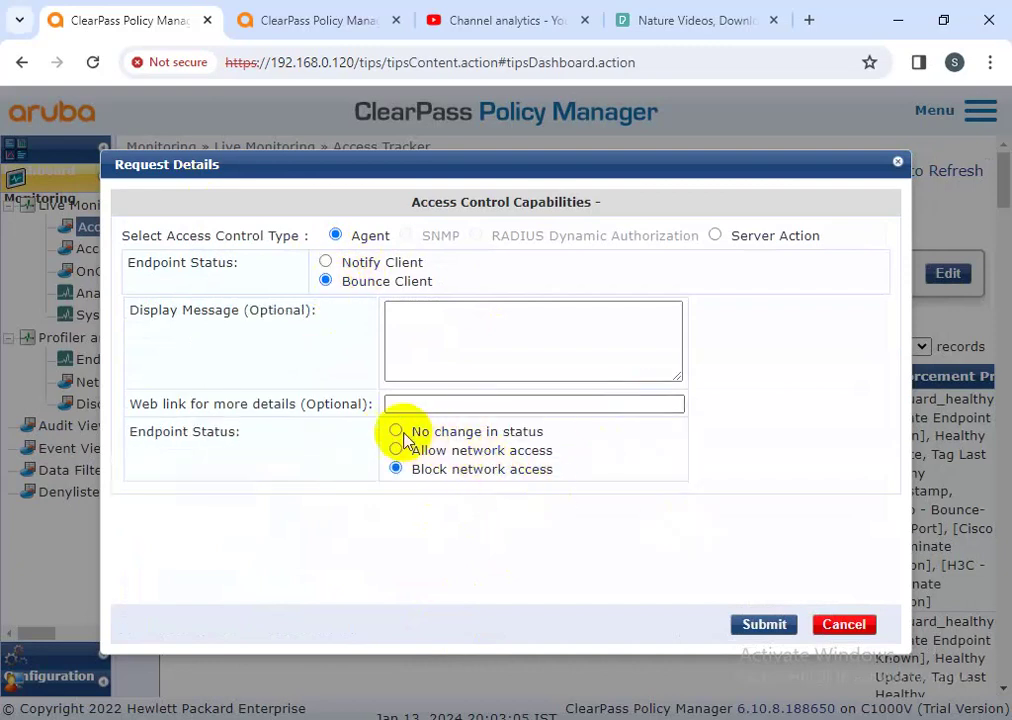
left_click(765, 627)
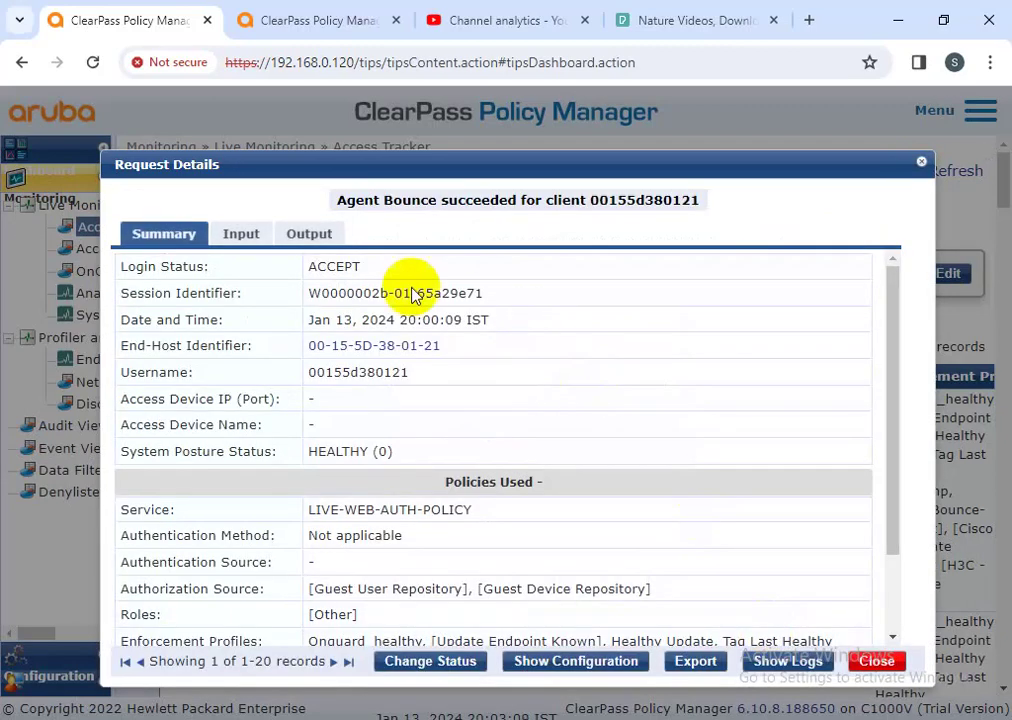
left_click_drag(326, 207, 655, 219)
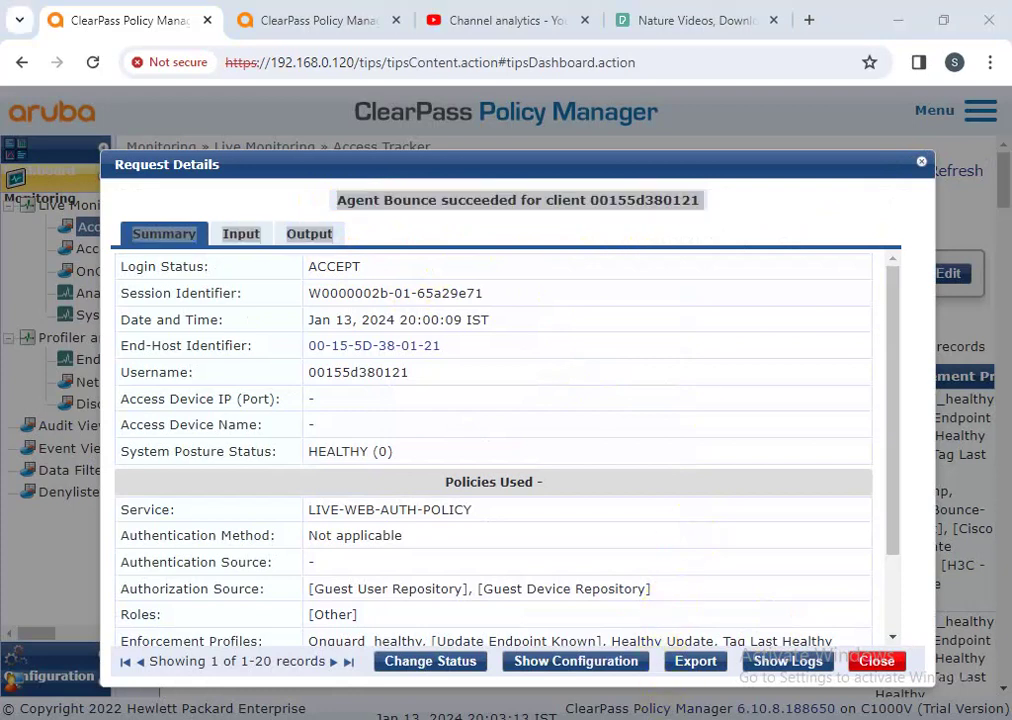
Step: Switch to the Windows-10-PC virtual machine and check the health status in ClearPass OnGuard's connection details following the bounce
left_click(560, 662)
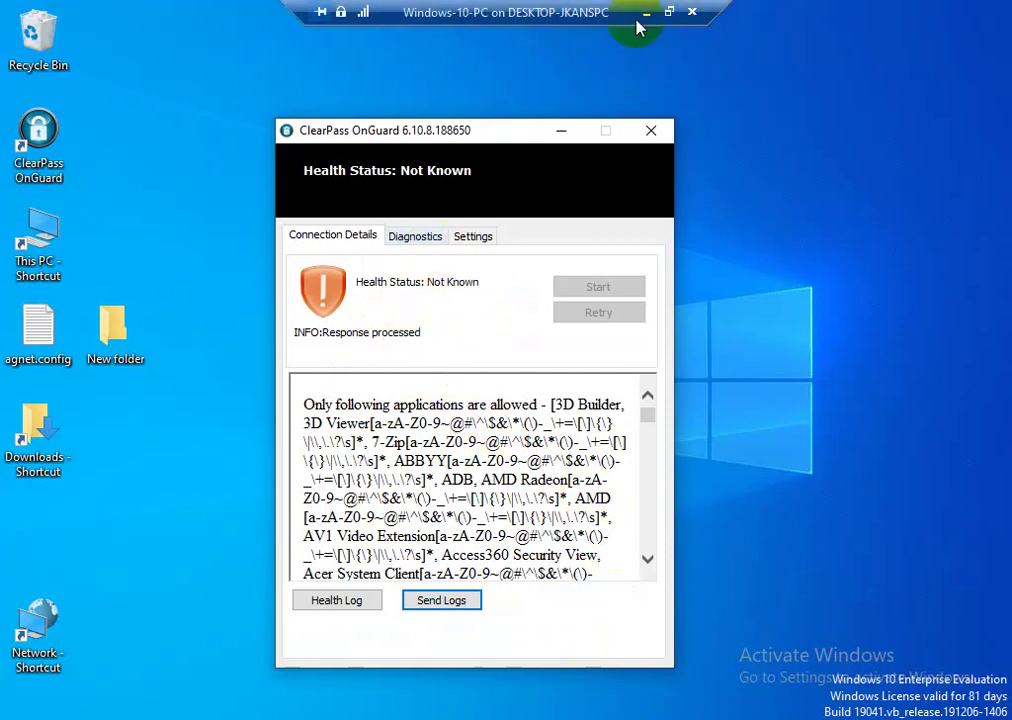
left_click(669, 12)
left_click(671, 79)
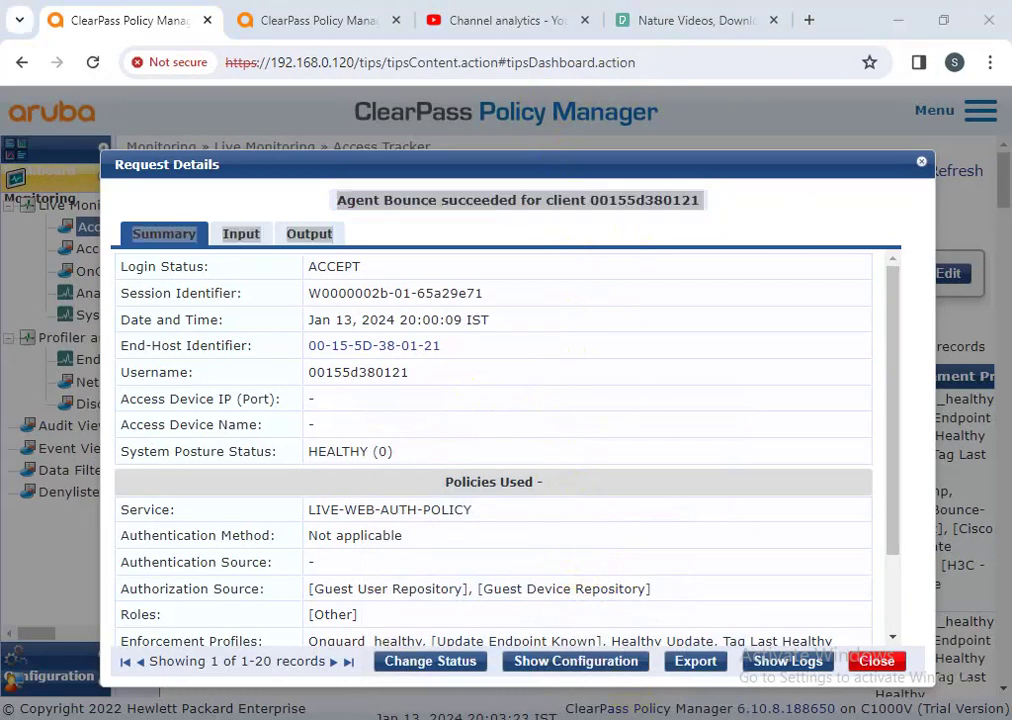
left_click(553, 662)
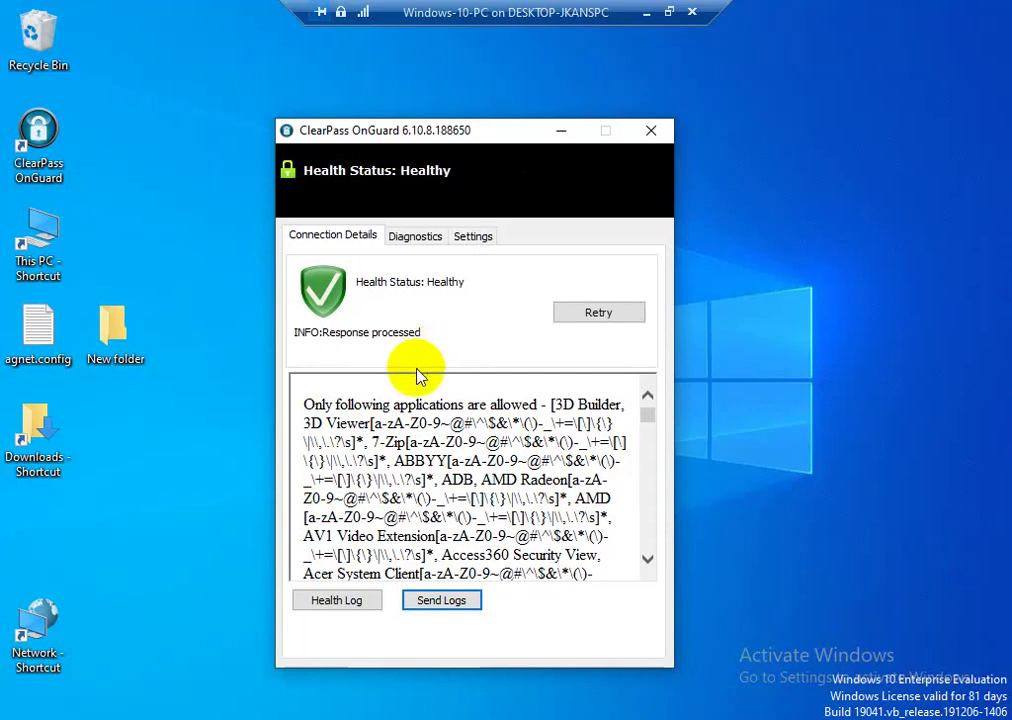
left_click(422, 246)
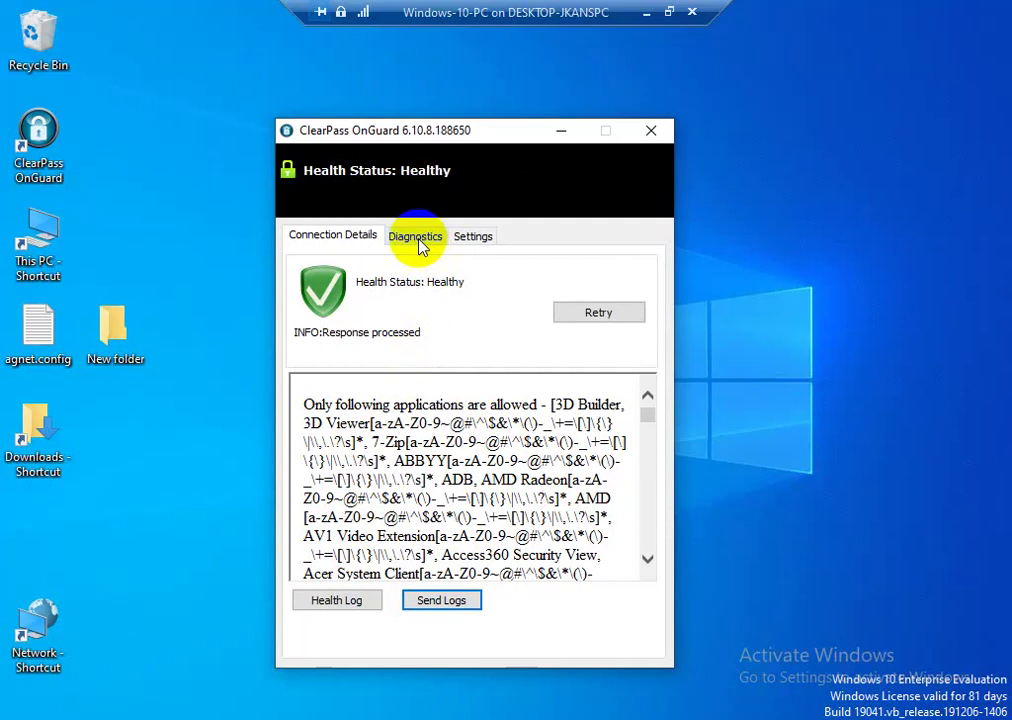
left_click(475, 240)
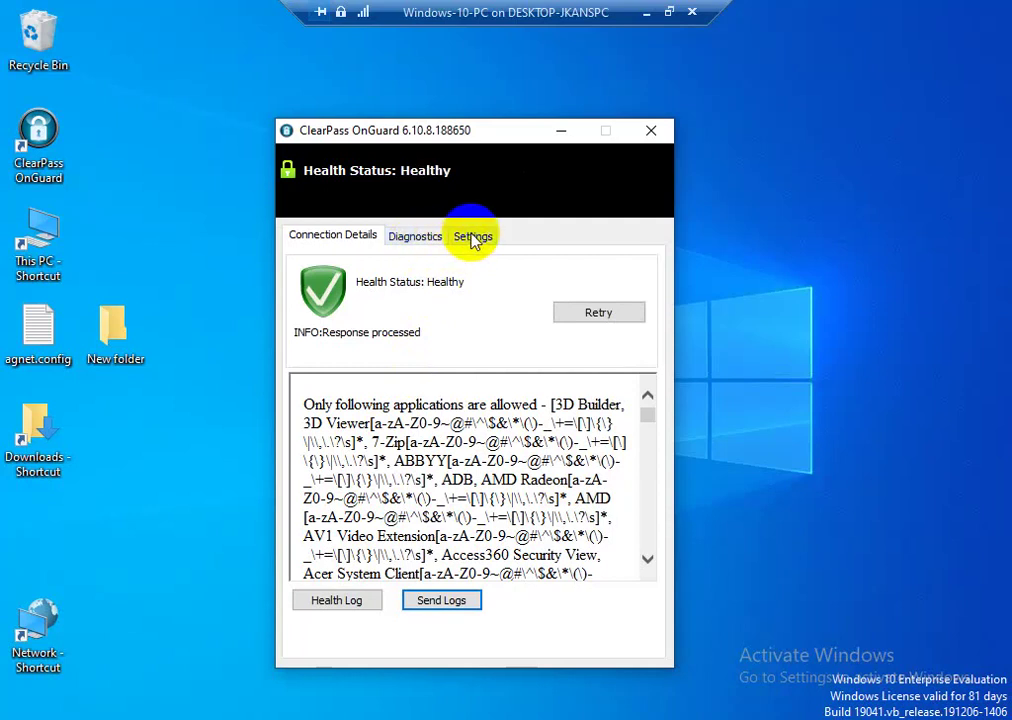